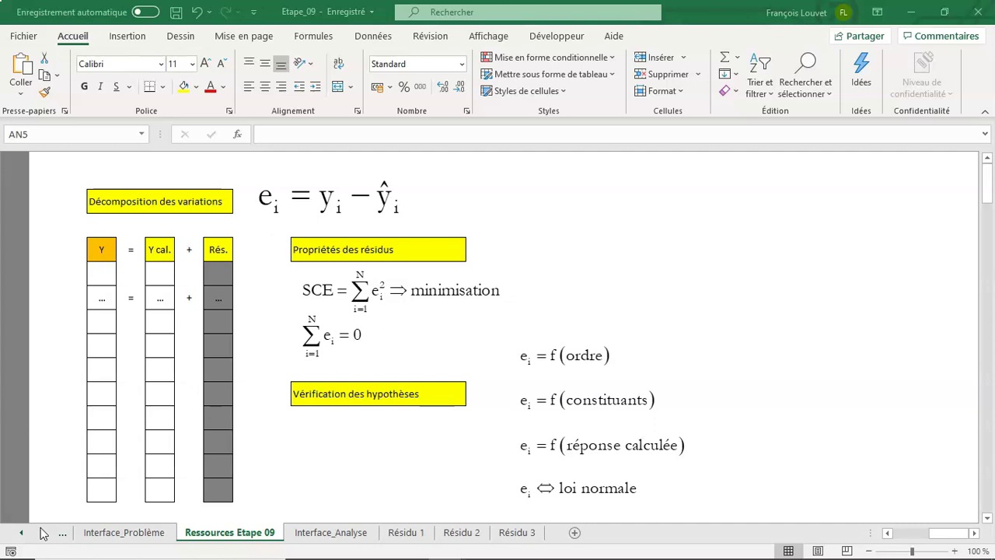
- Inspect sample cells in the Y, Y cal. and grey Rés. columns
click(96, 346)
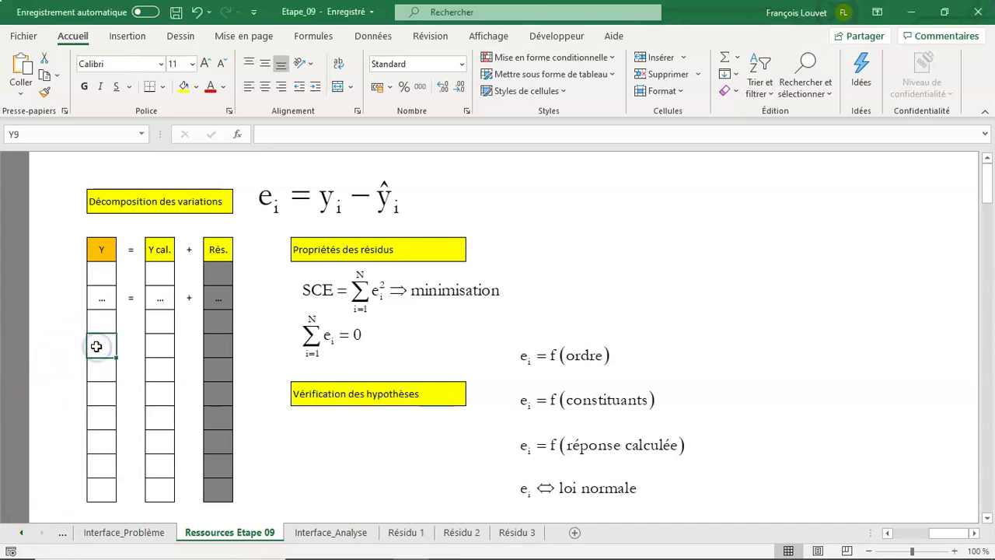
click(155, 346)
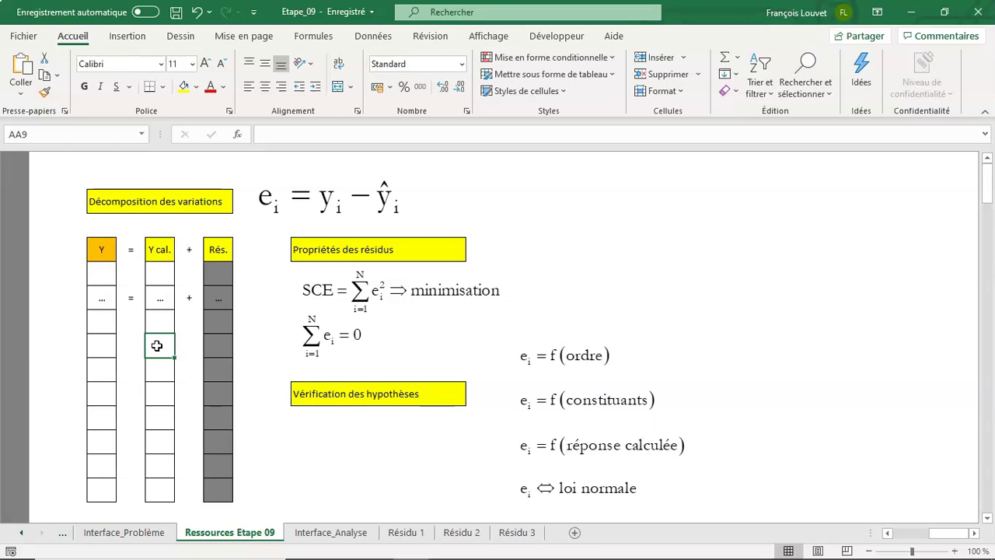
click(165, 339)
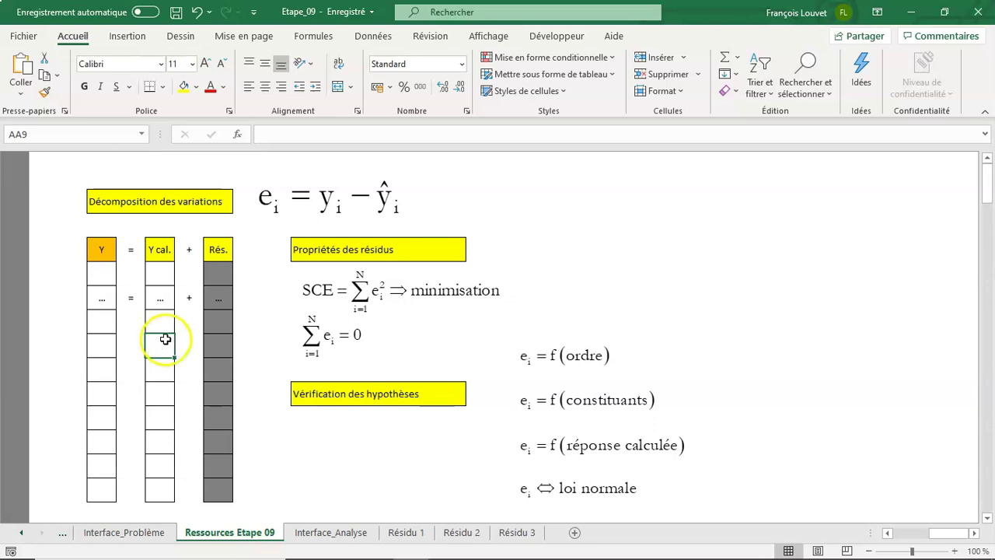
click(207, 346)
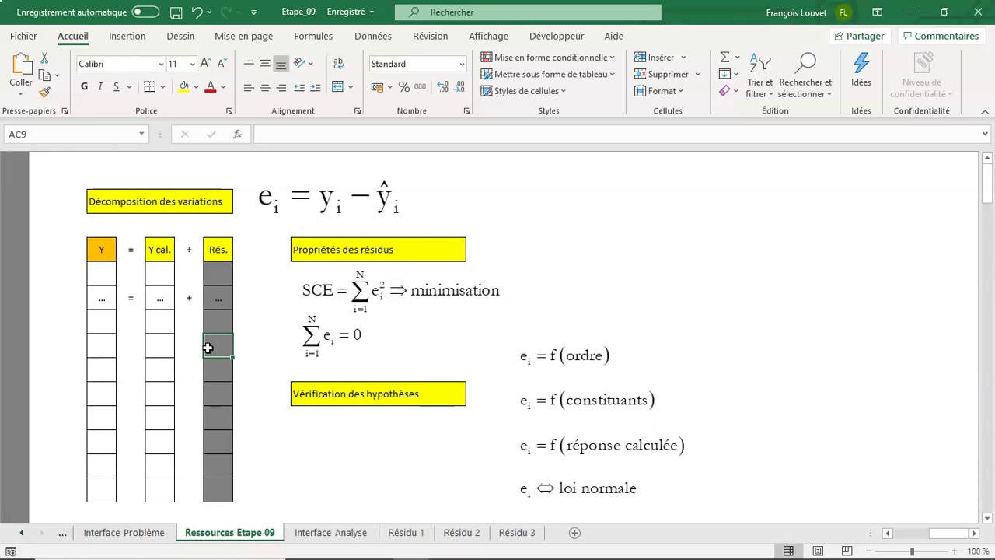
click(101, 345)
click(150, 347)
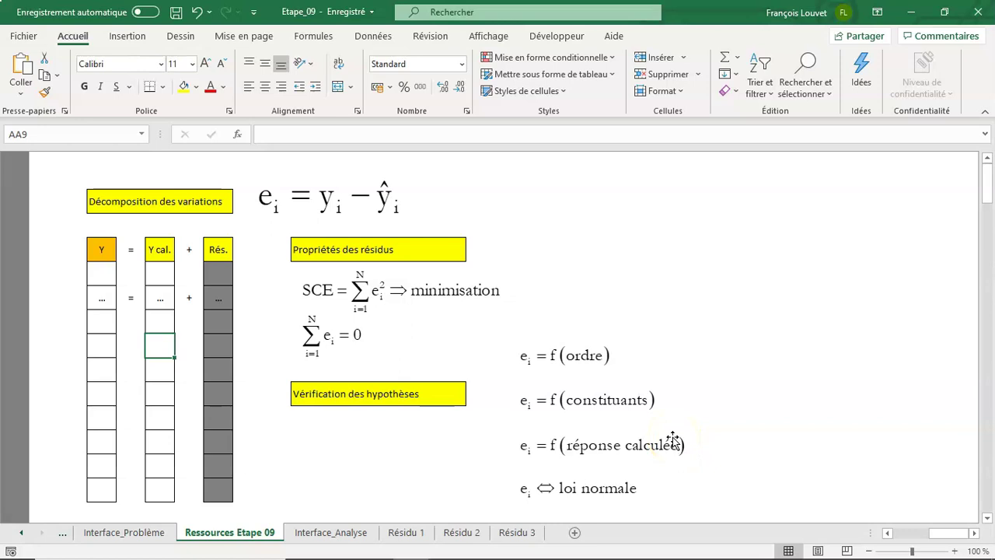
- On Interface_Analyse, select Burning Rate and Modèle de degré 1, then review the Y calcul and RESIDUS values
click(347, 538)
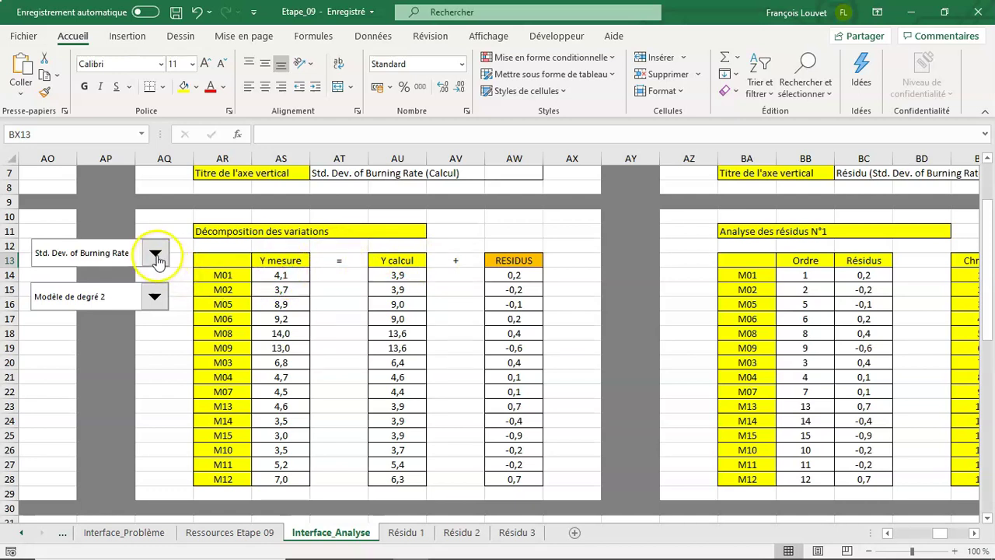
click(155, 253)
click(152, 273)
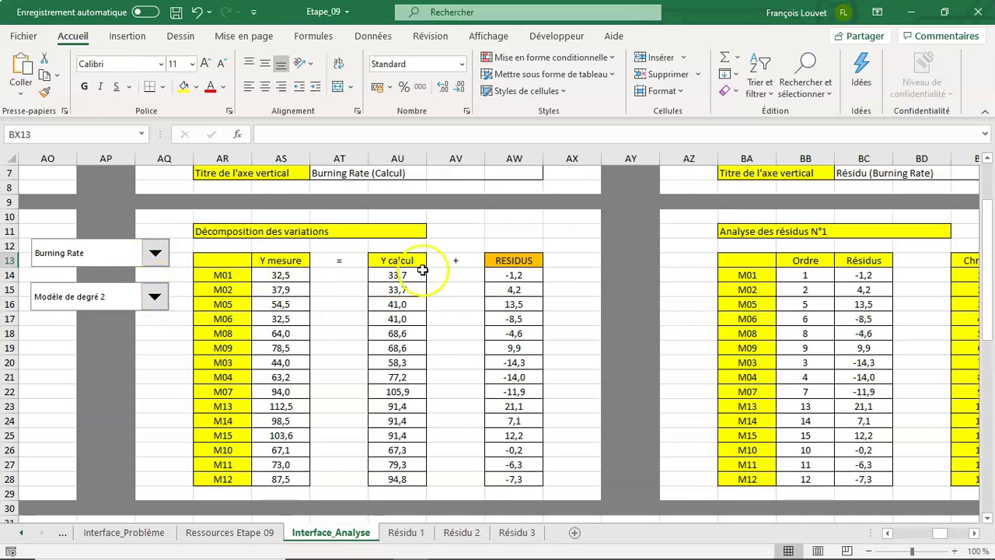
drag(396, 276, 397, 479)
click(155, 296)
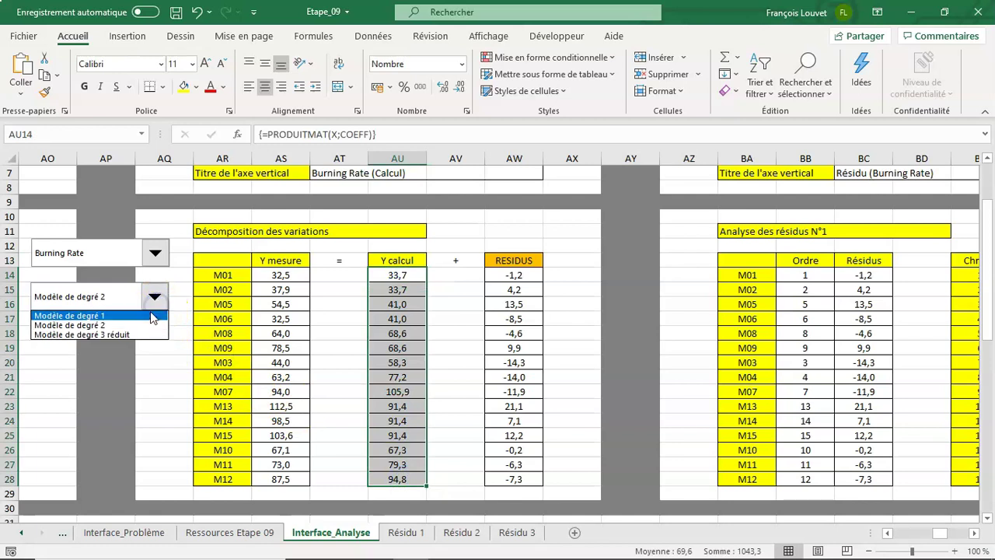
click(149, 312)
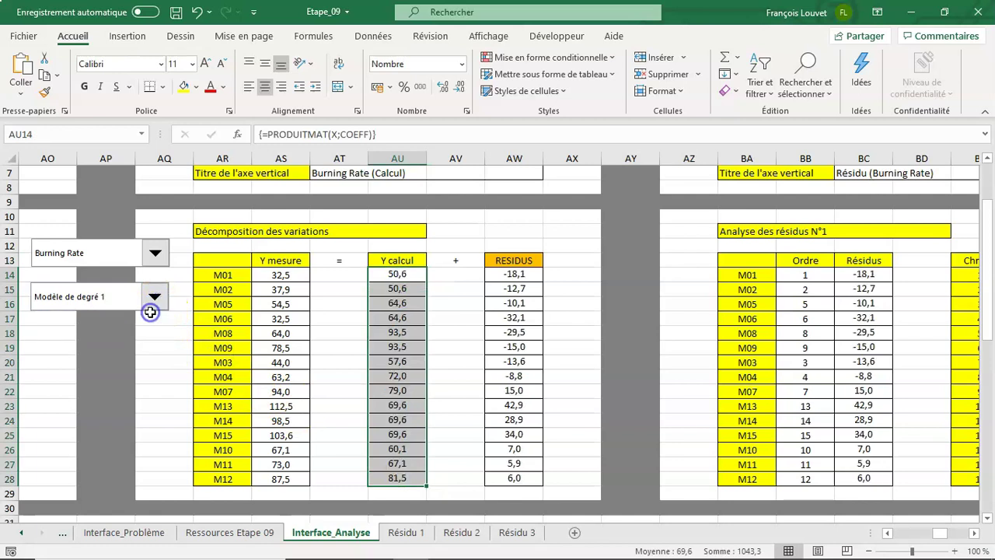
click(503, 275)
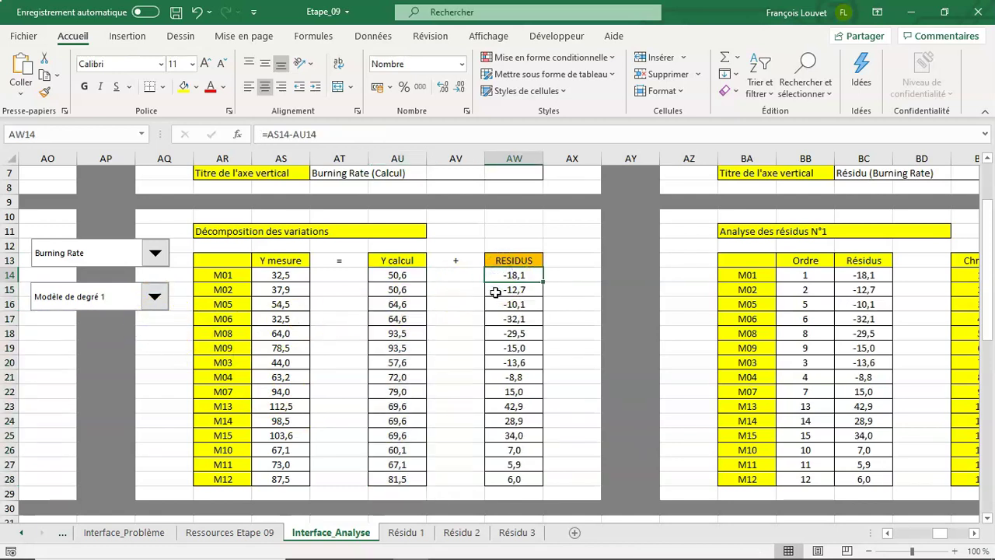
drag(507, 276, 507, 472)
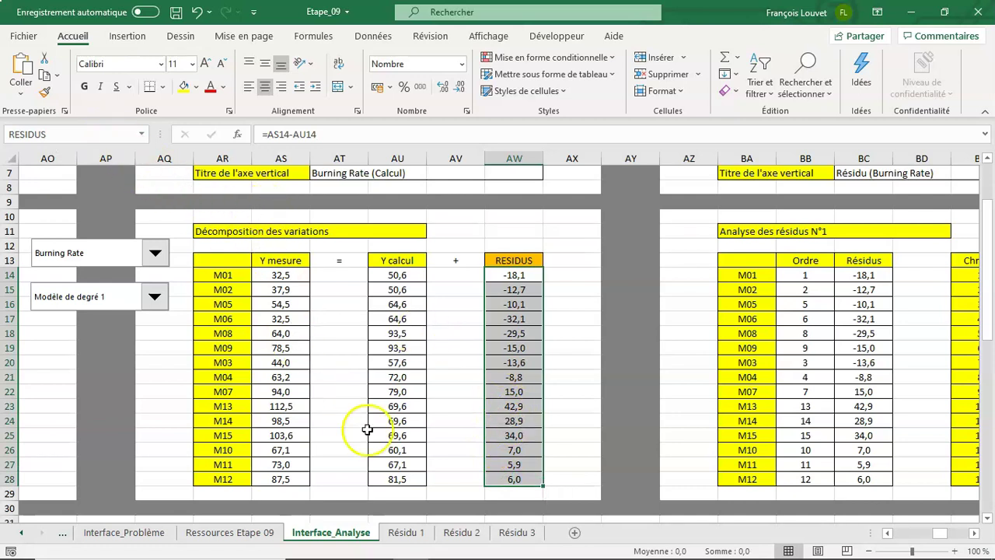
click(414, 535)
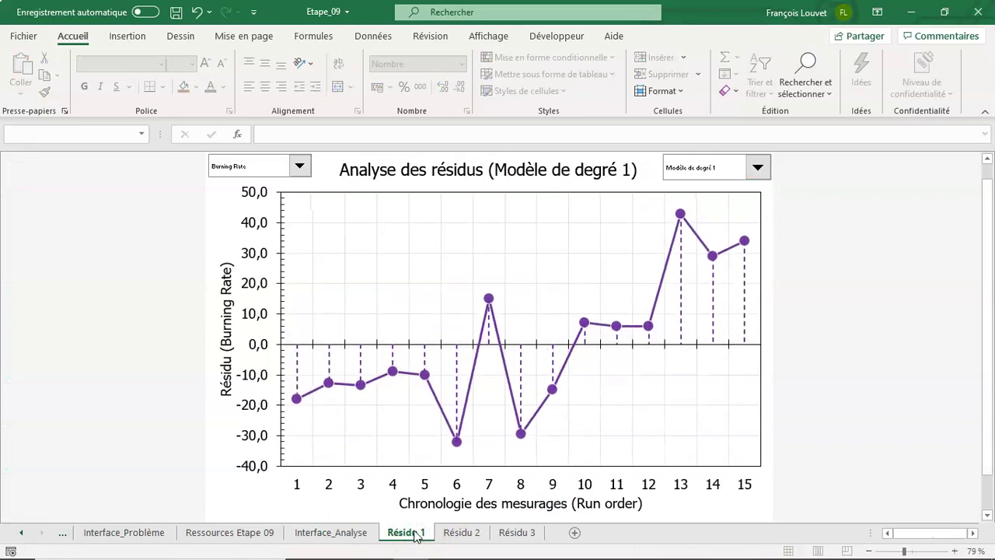
click(416, 532)
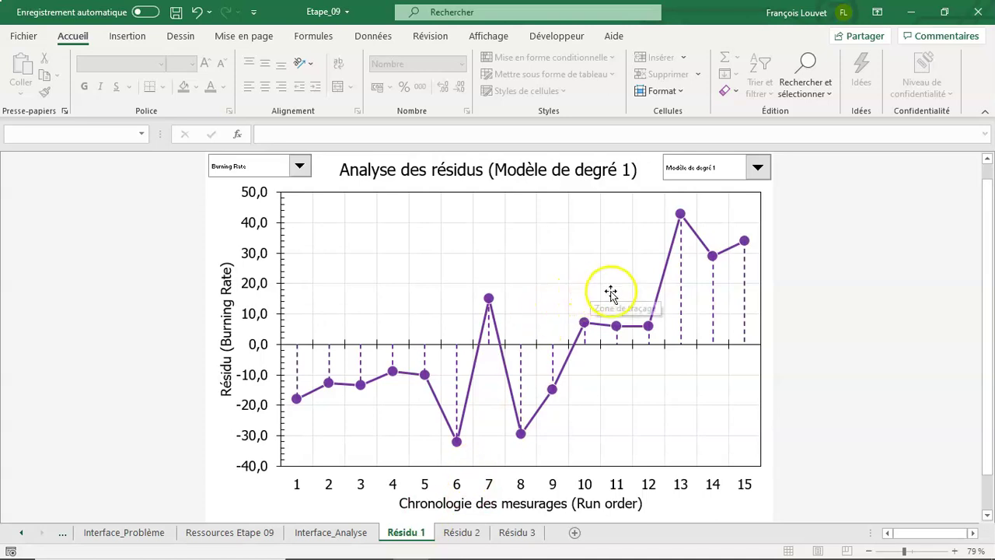
click(351, 532)
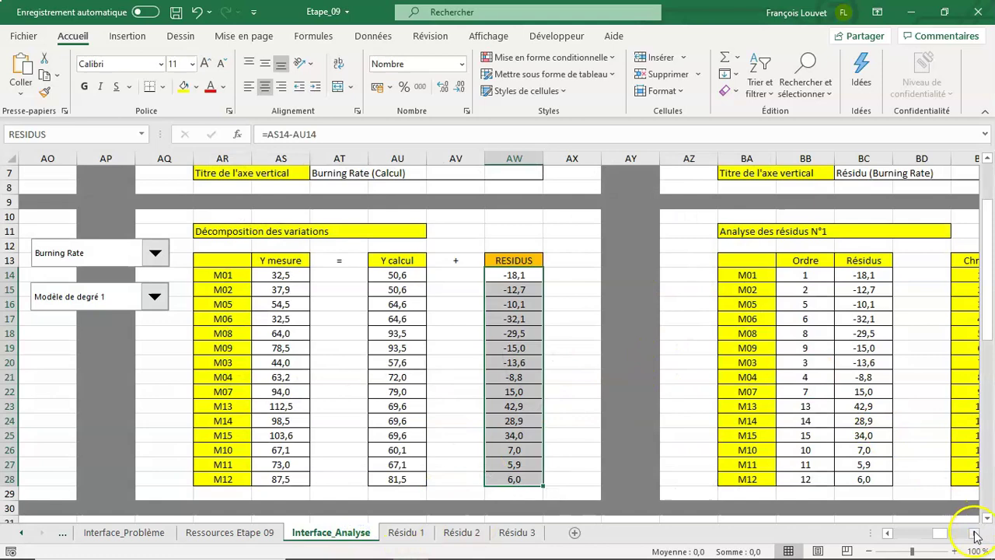
click(974, 532)
- Fill the Résidus cells of Analyse des résidus N°2 with the =RESIDUS array formula
drag(975, 532, 975, 532)
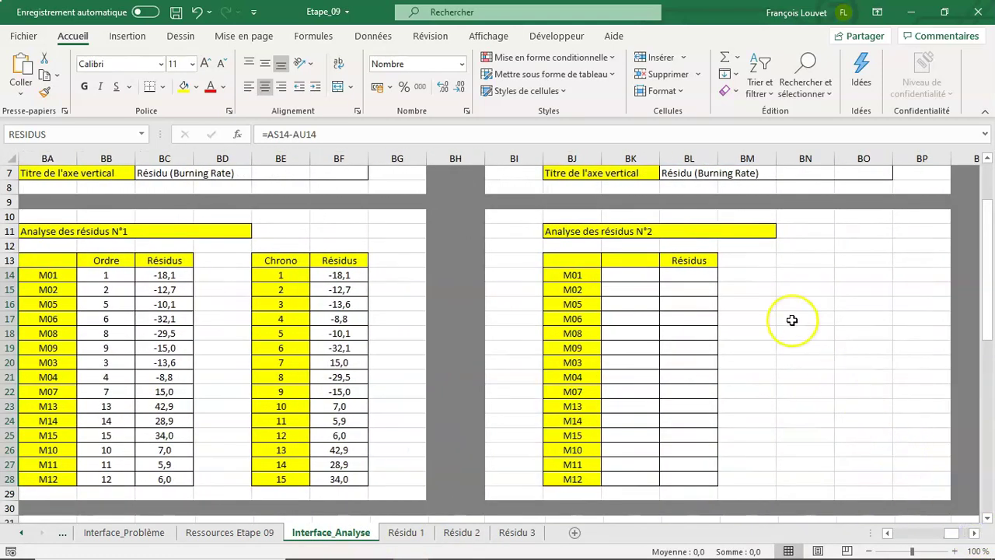
scroll(792, 320, up, 1)
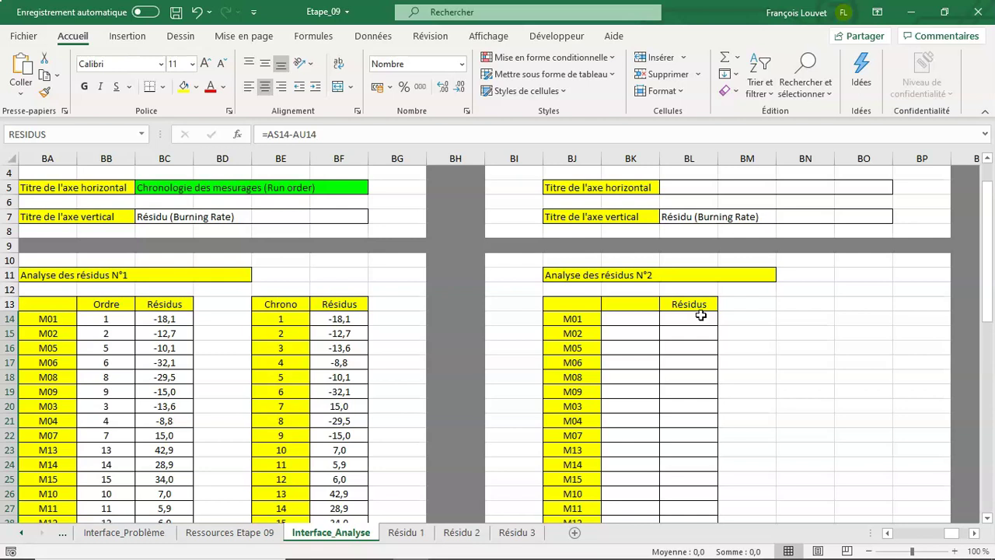
drag(700, 315, 708, 521)
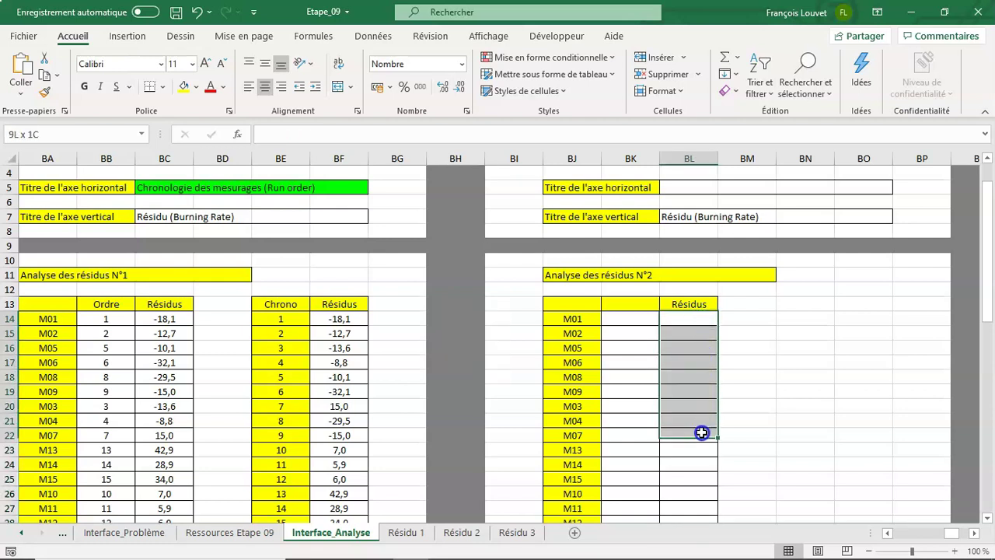
drag(708, 521, 705, 464)
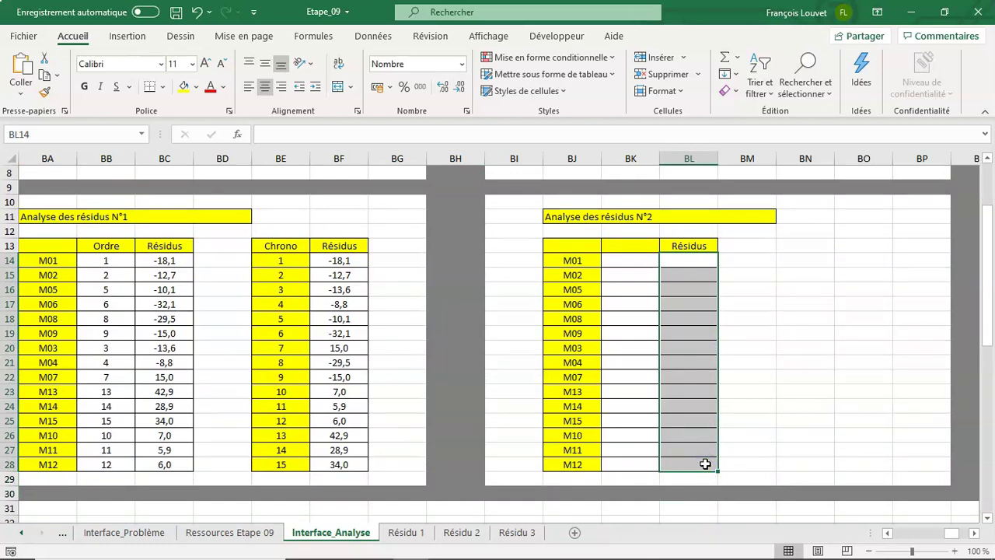
text(=RESIDUS)
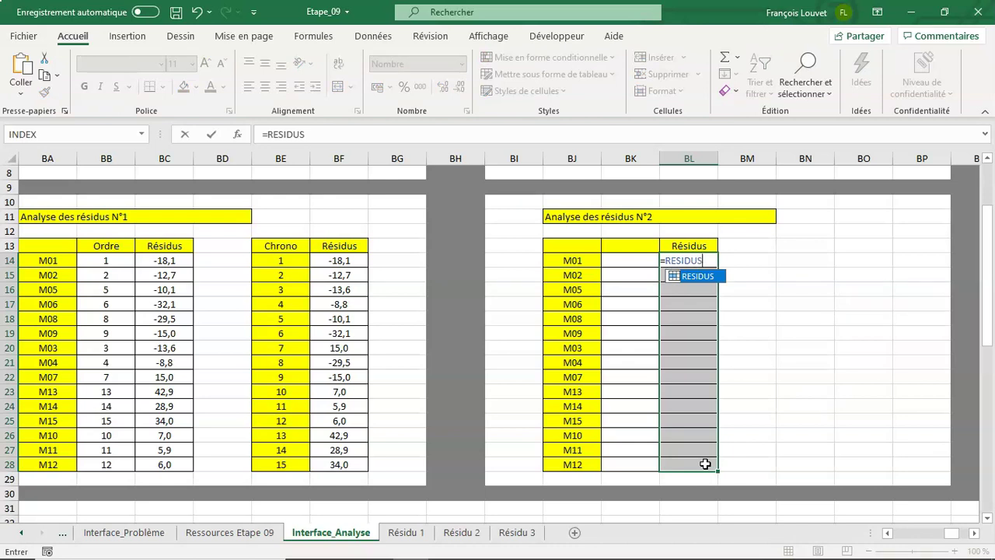
key(ctrl+shift+Return)
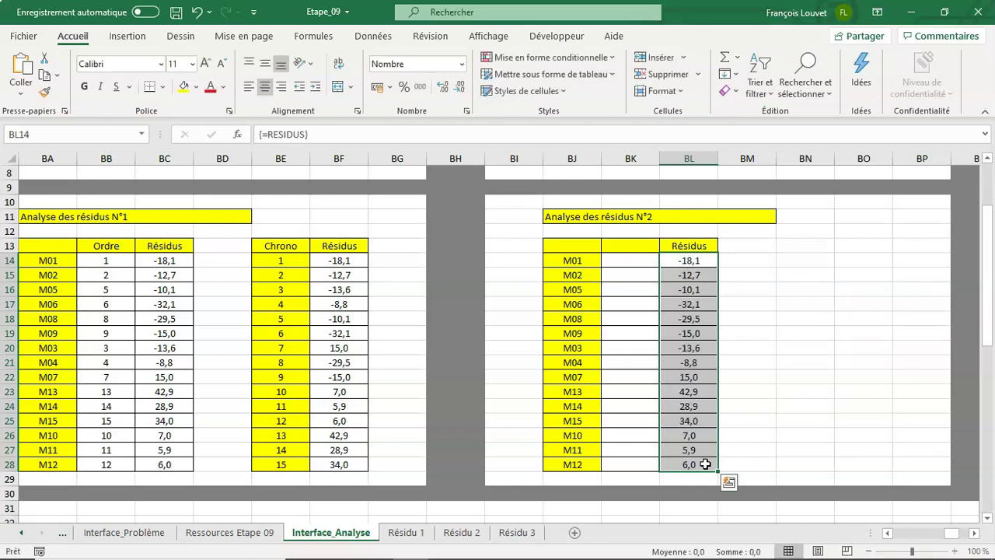
click(633, 260)
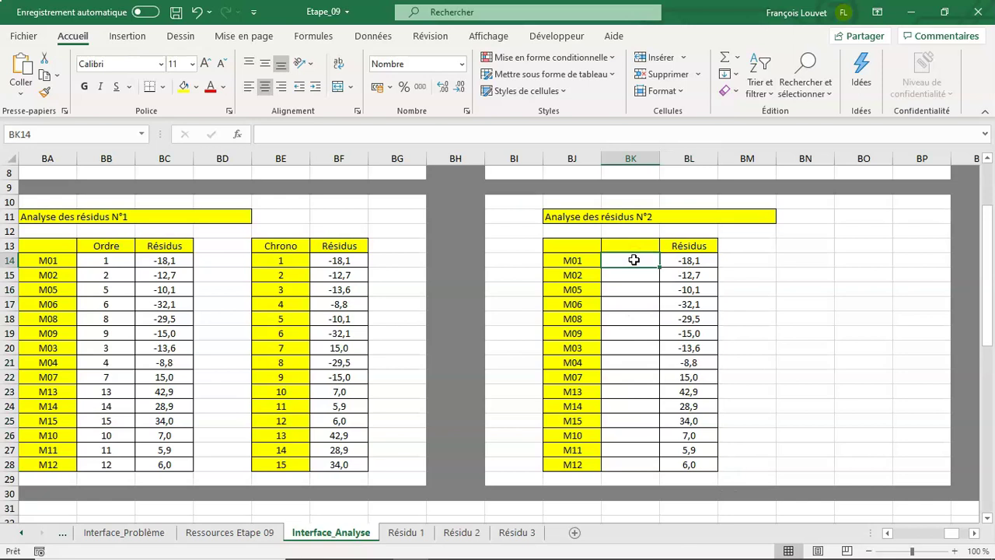
click(632, 244)
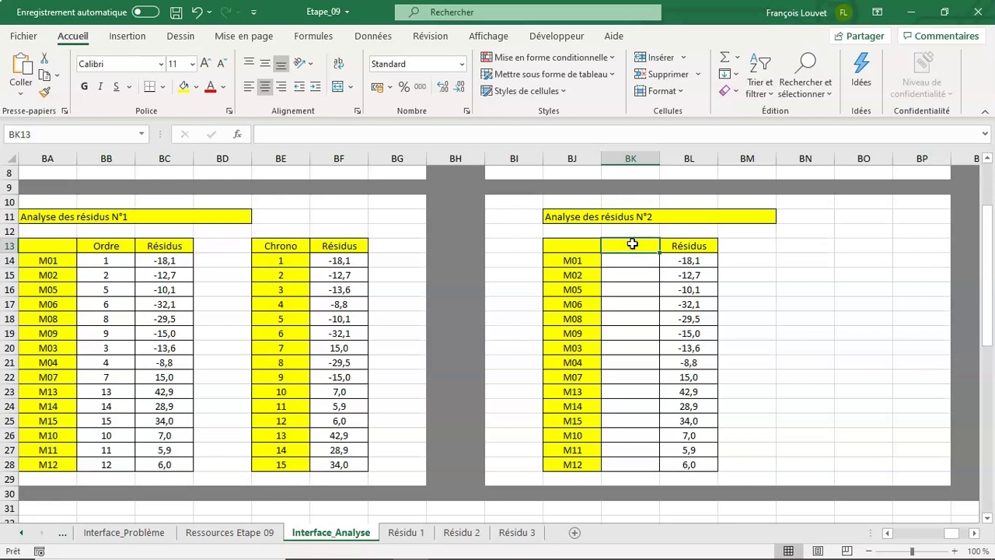
- On Interface_Problème, try factors Z₁ (Fuel) and Z₂ (Oxidizer), then settle on Z₃ (Binder)
click(152, 533)
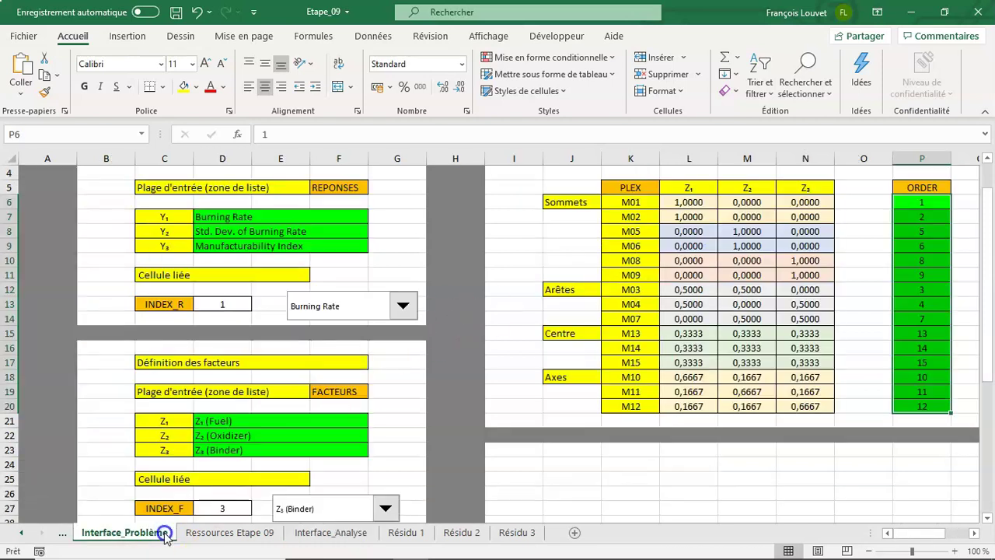
scroll(332, 364, up, 1)
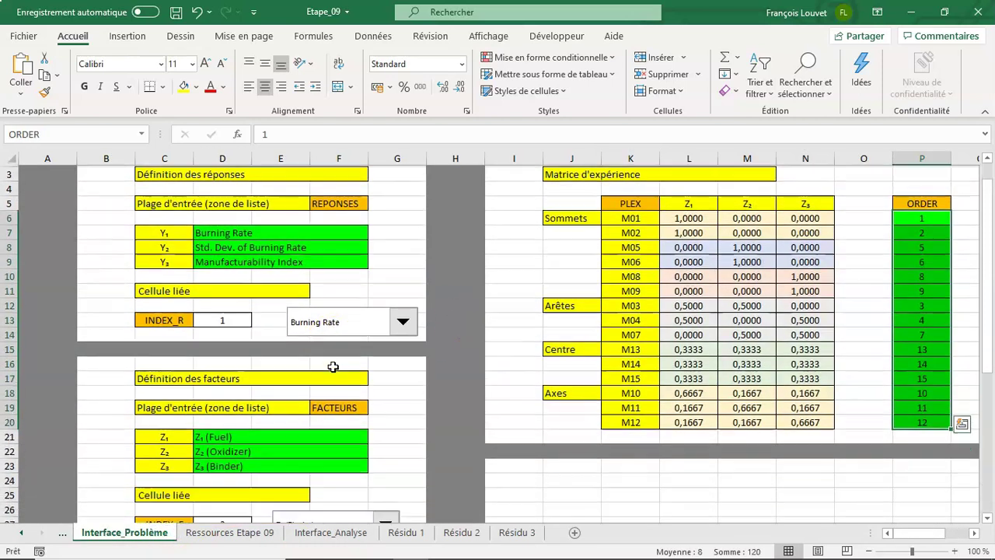
scroll(333, 366, down, 3)
scroll(333, 366, down, 2)
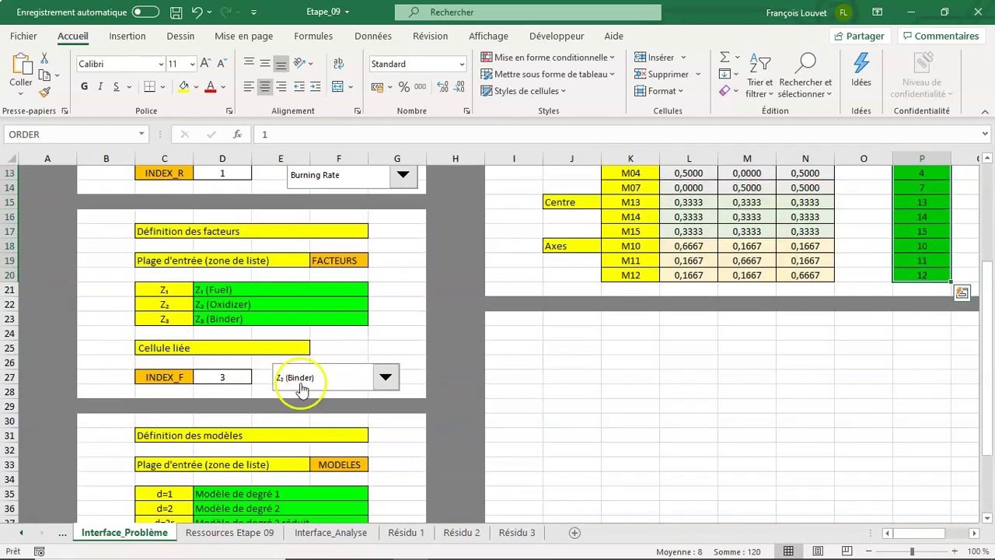
click(385, 377)
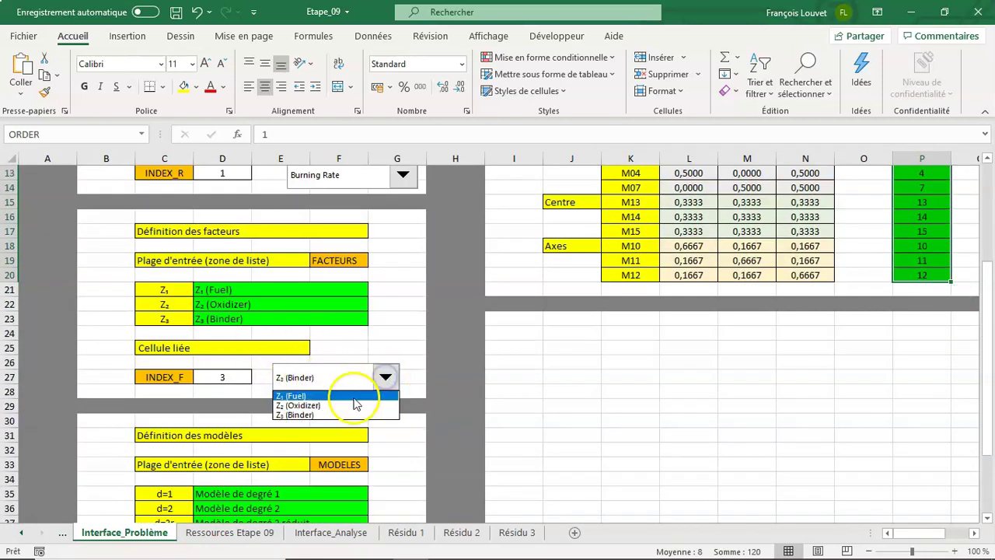
click(353, 397)
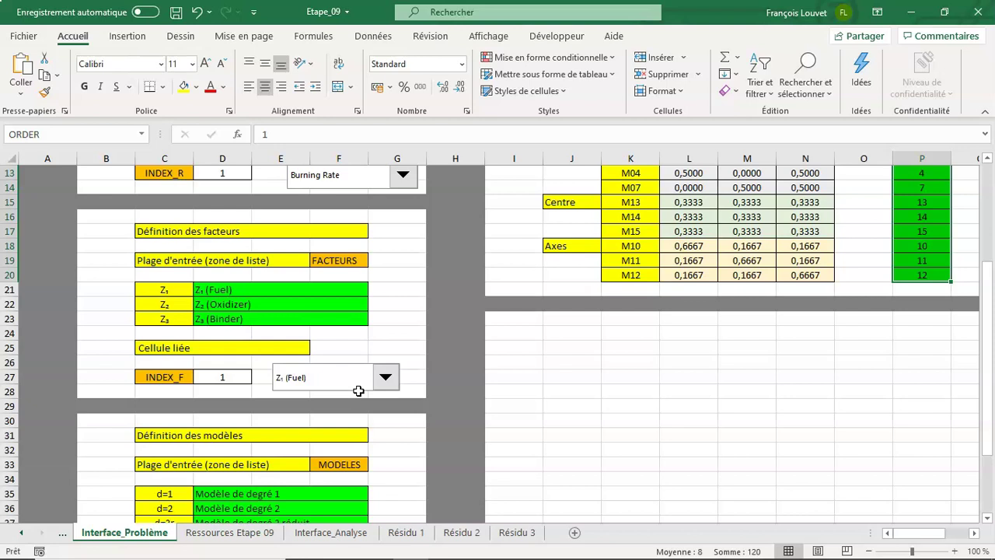
click(388, 377)
click(371, 405)
click(386, 377)
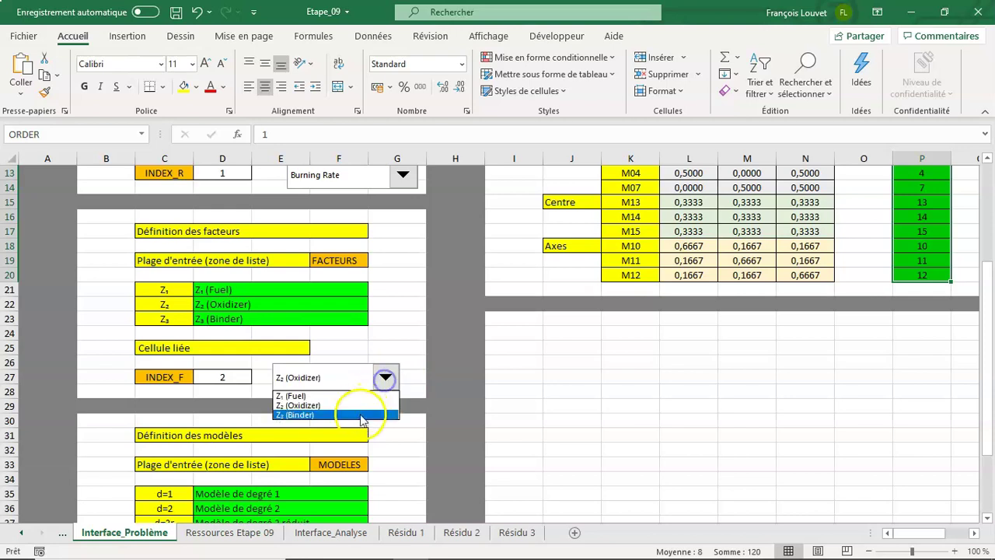
click(360, 415)
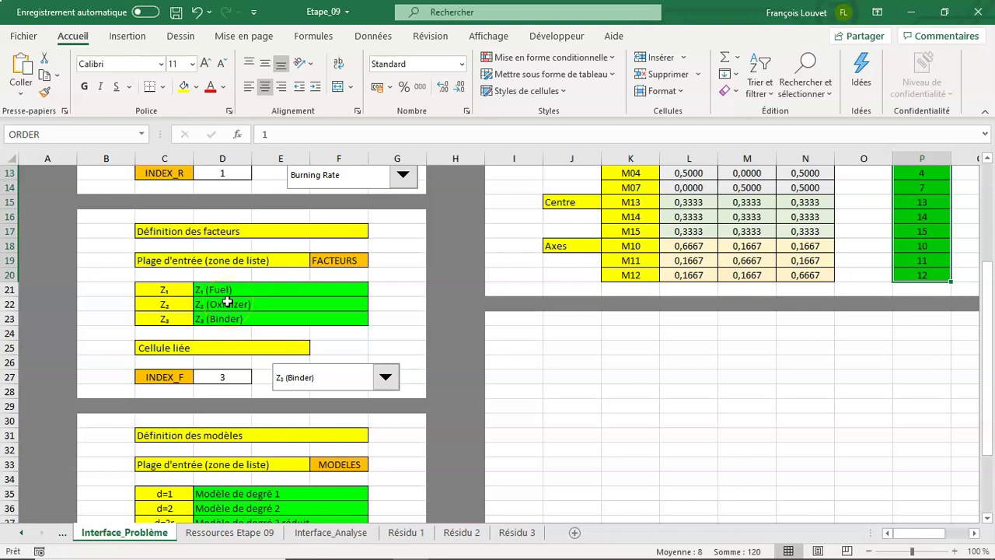
- Review the Z₂ factor entry and the INDEX_F cell holding 3, then return to Interface_Analyse
click(227, 302)
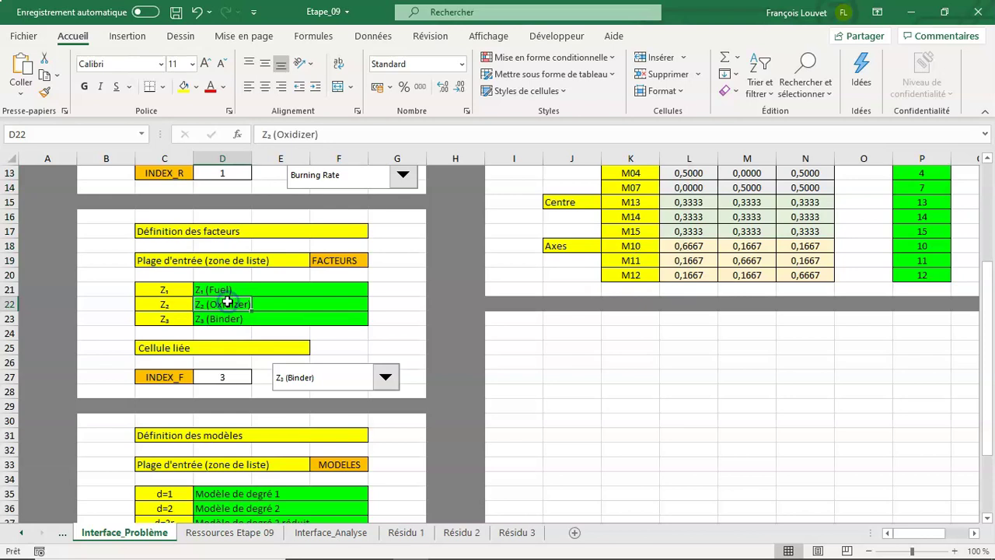
click(218, 377)
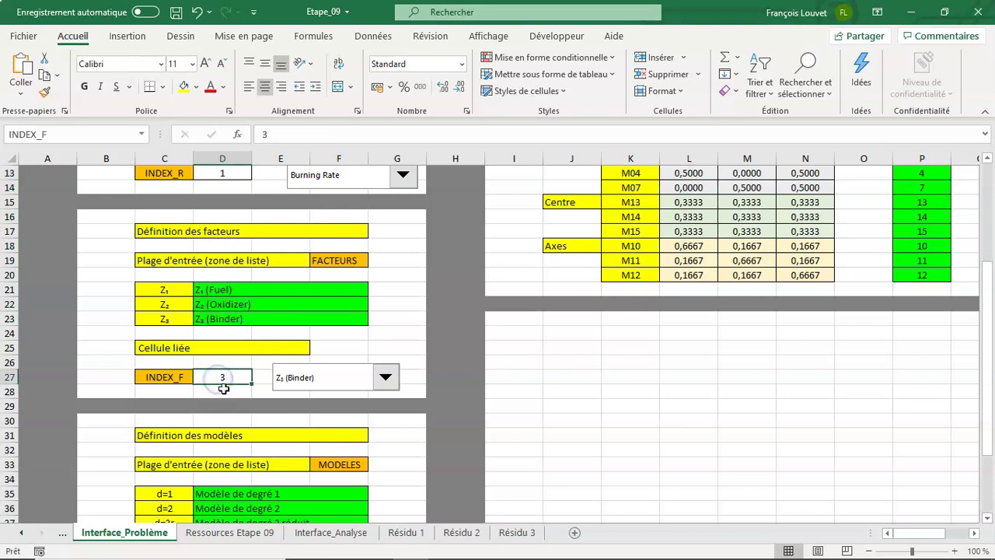
click(325, 532)
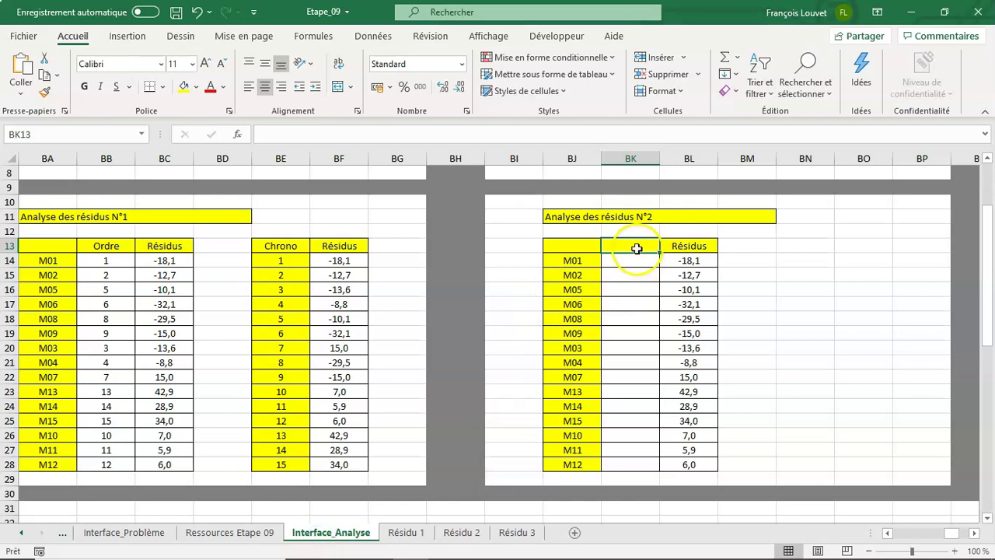
- Enter =INDEX(FACTEURS;INDEX_F) in BK13 so it shows Z₃ (Binder)
click(327, 38)
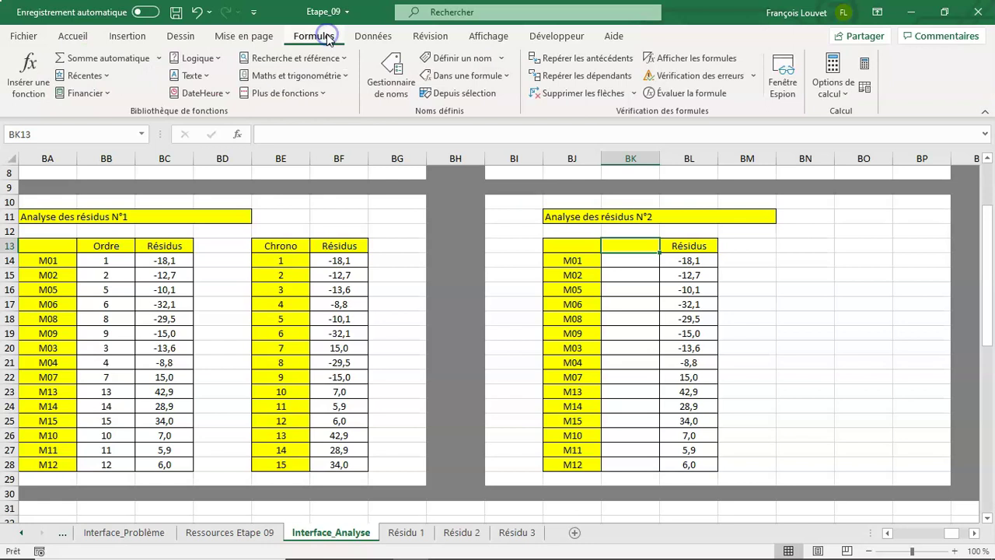
click(24, 74)
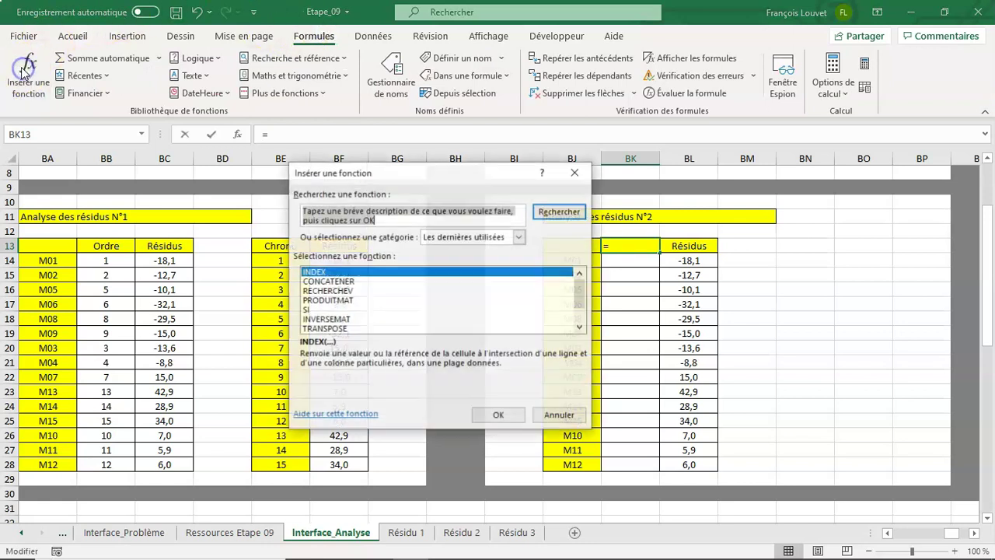
click(501, 416)
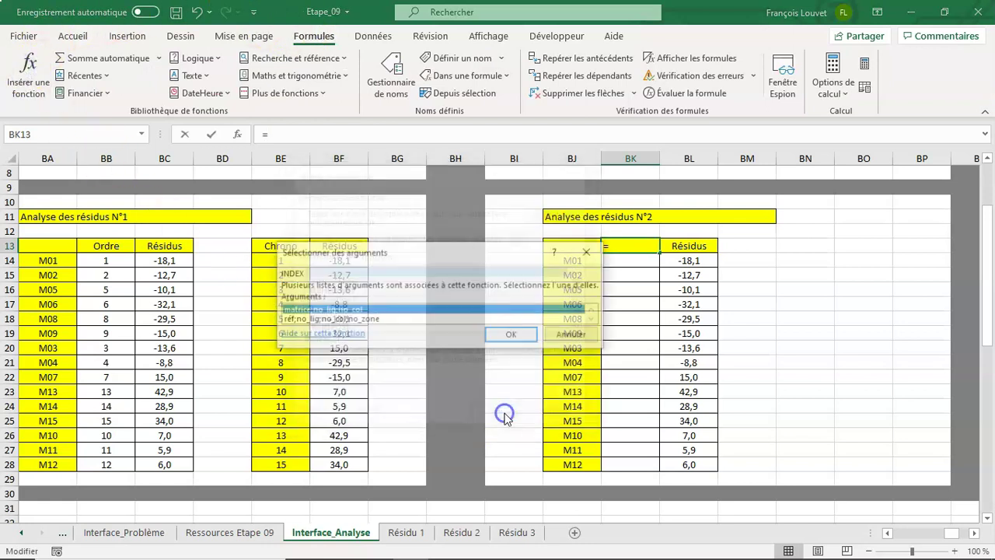
click(511, 336)
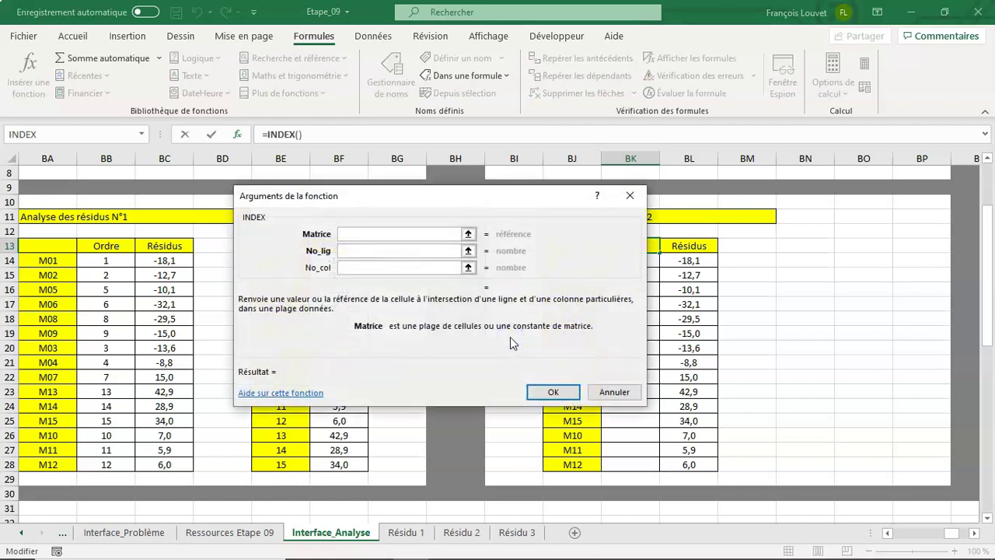
text(FACTEU)
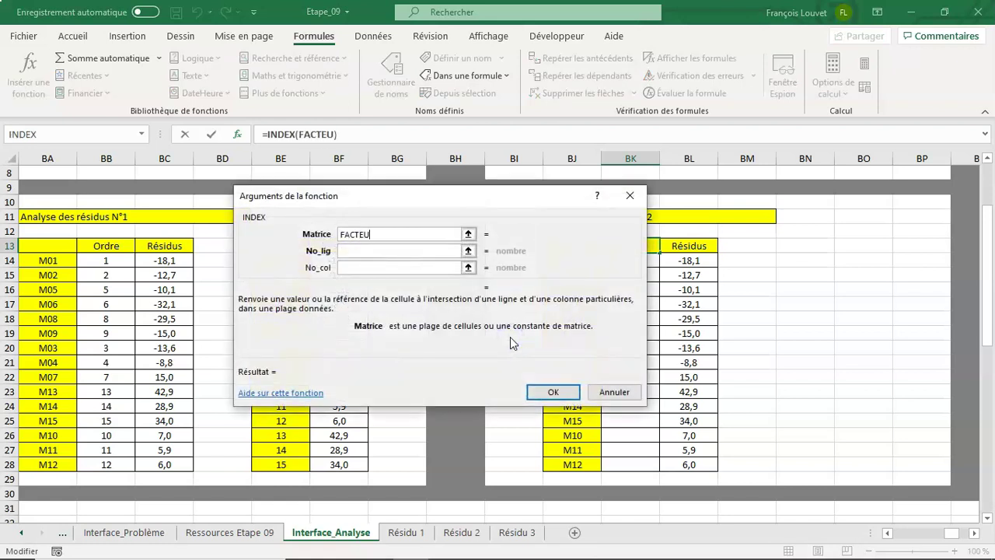
text(RS)
key(Tab)
text(INDEX)
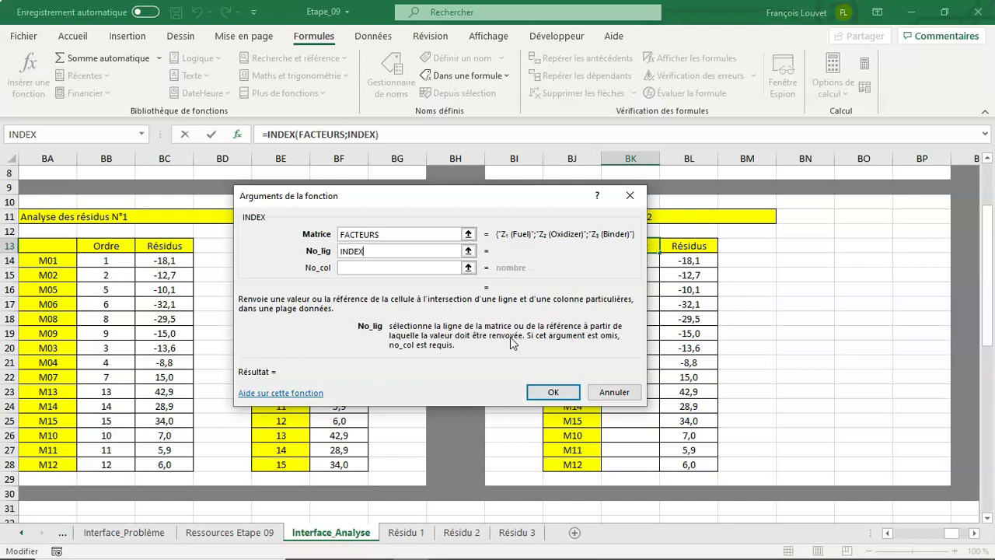
text(_)
text(F)
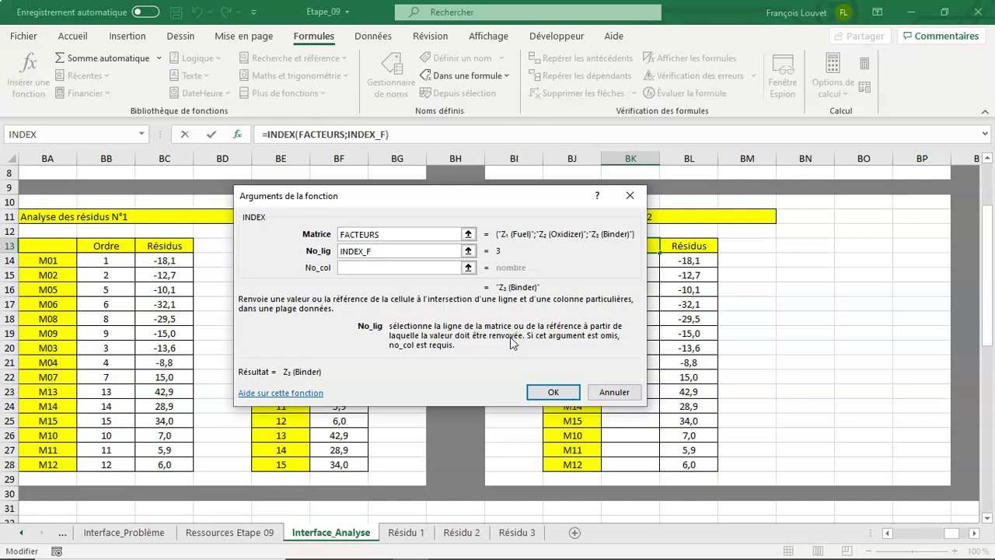
click(547, 392)
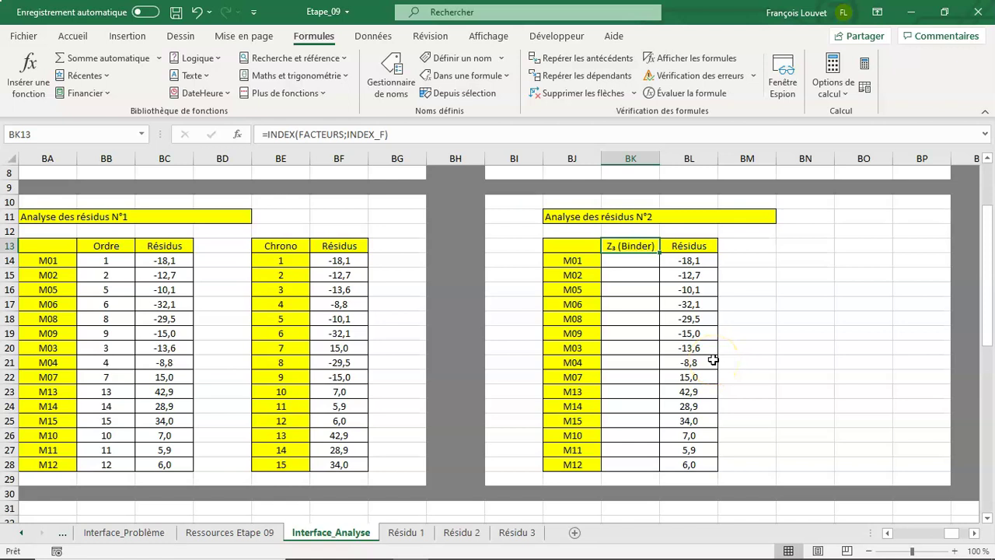
drag(633, 261, 620, 464)
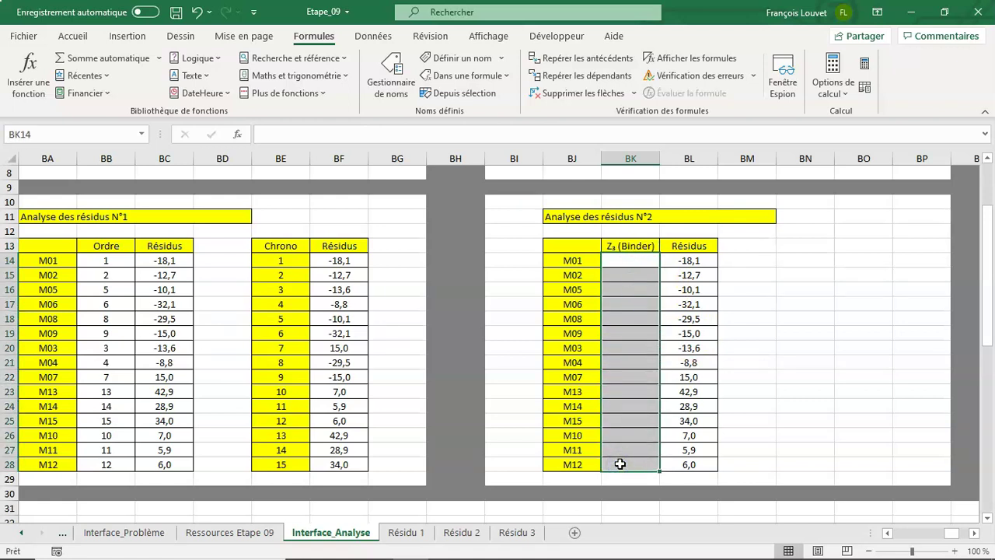
- Locate the PLEX named range of the experiment matrix, then go back to Interface_Analyse
click(143, 134)
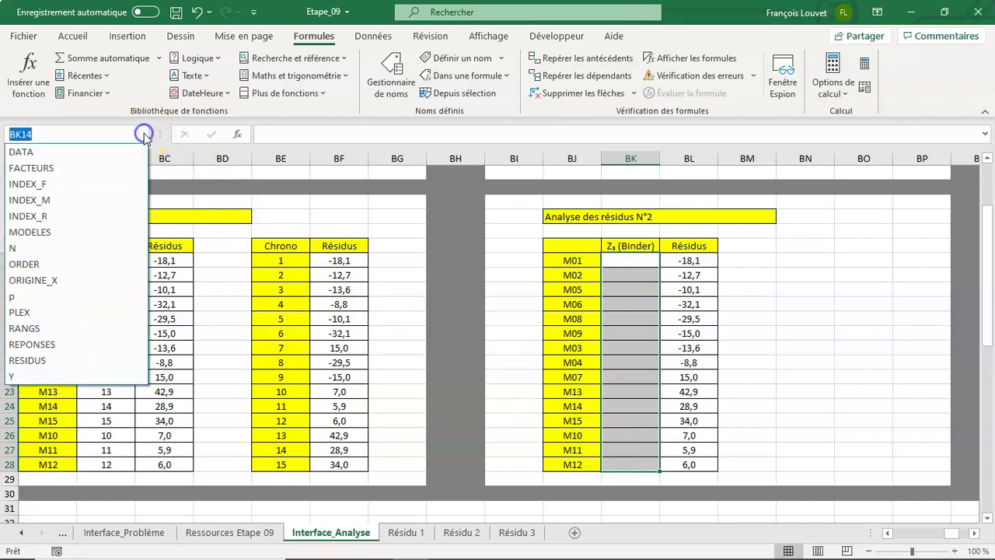
key(Escape)
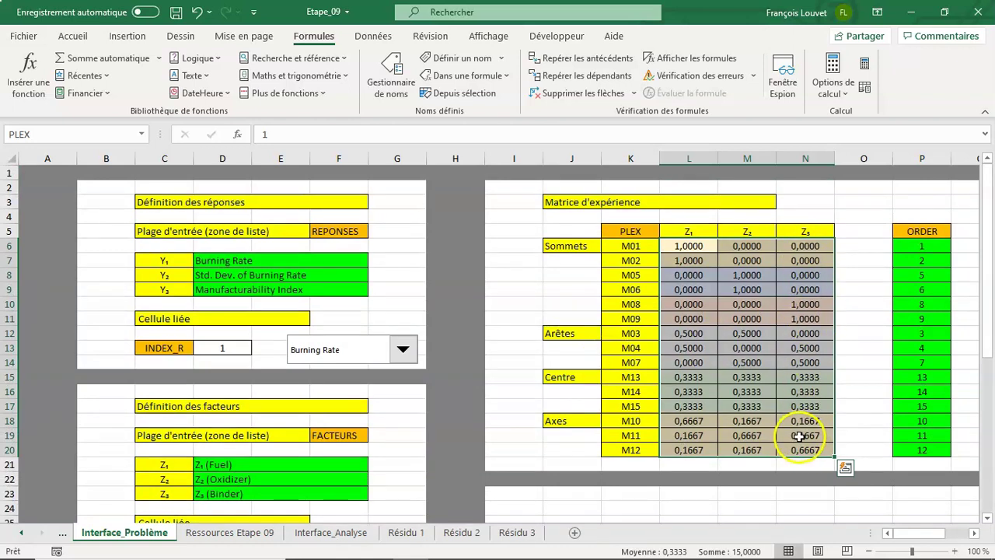
click(362, 536)
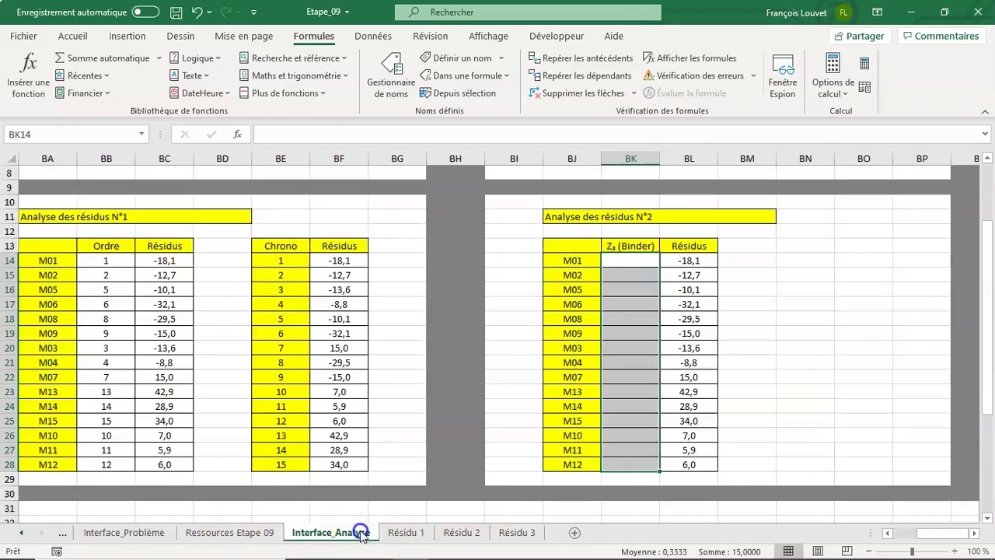
- Enter =INDEX(PLEX;0;INDEX_F) as an array formula over BK14:BK28
click(28, 75)
click(499, 416)
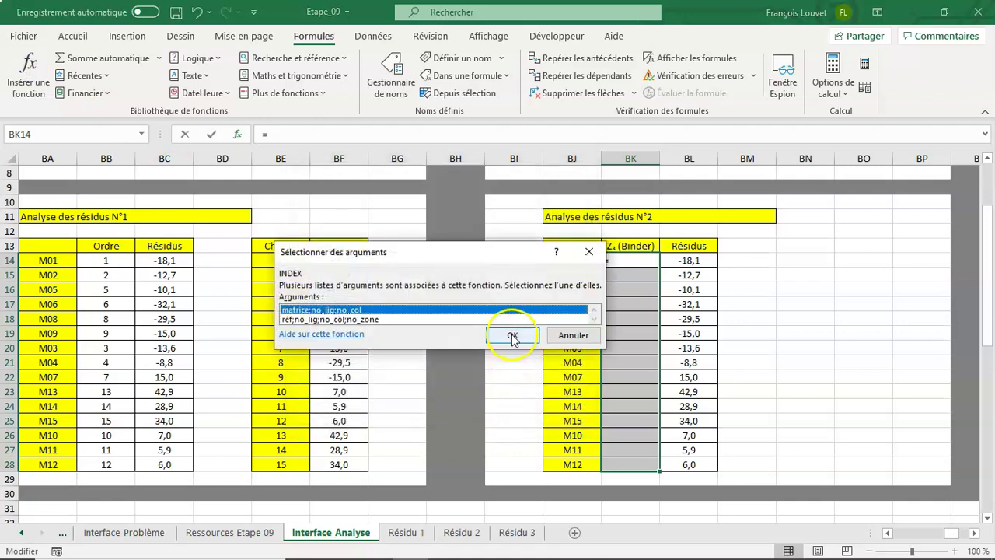
click(514, 339)
text(PLEX)
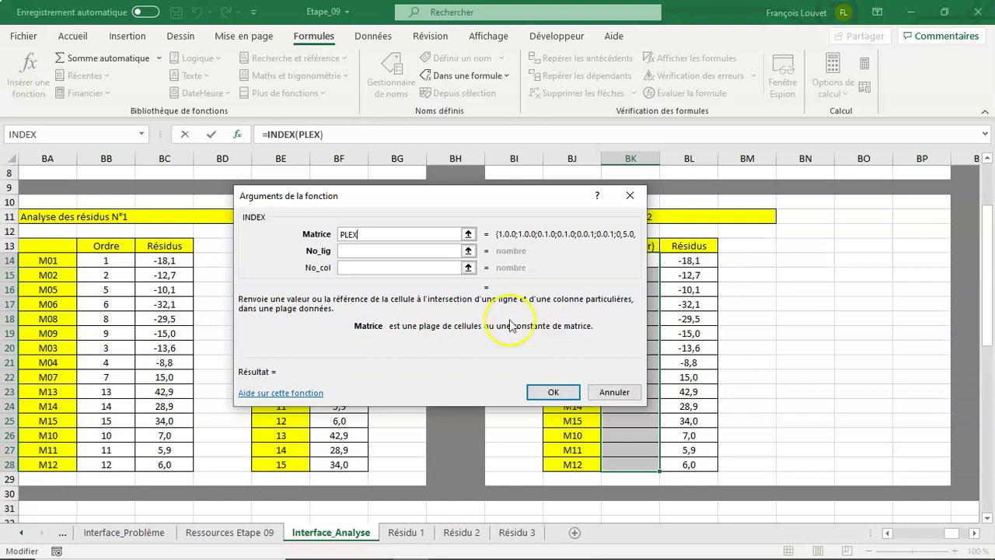
drag(445, 196, 335, 191)
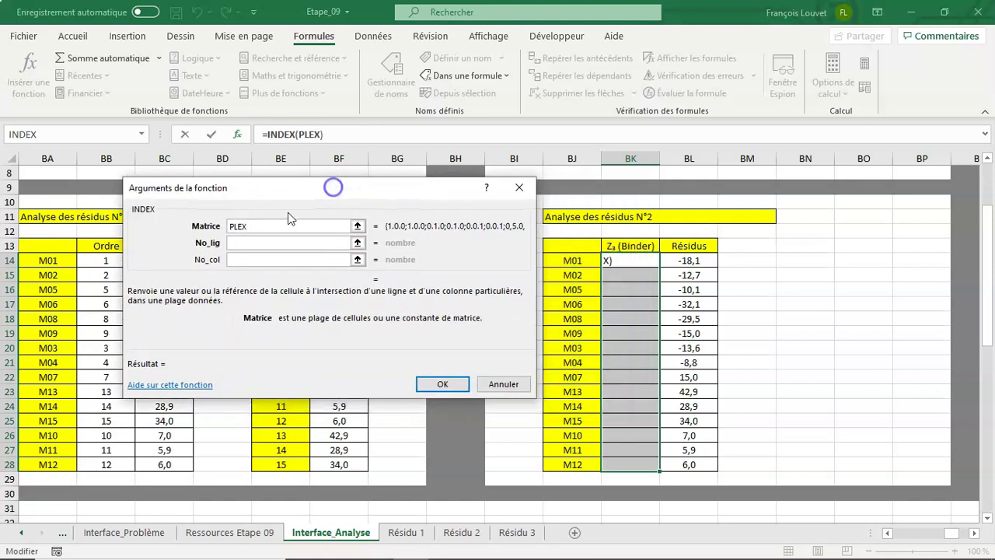
click(274, 241)
text(0)
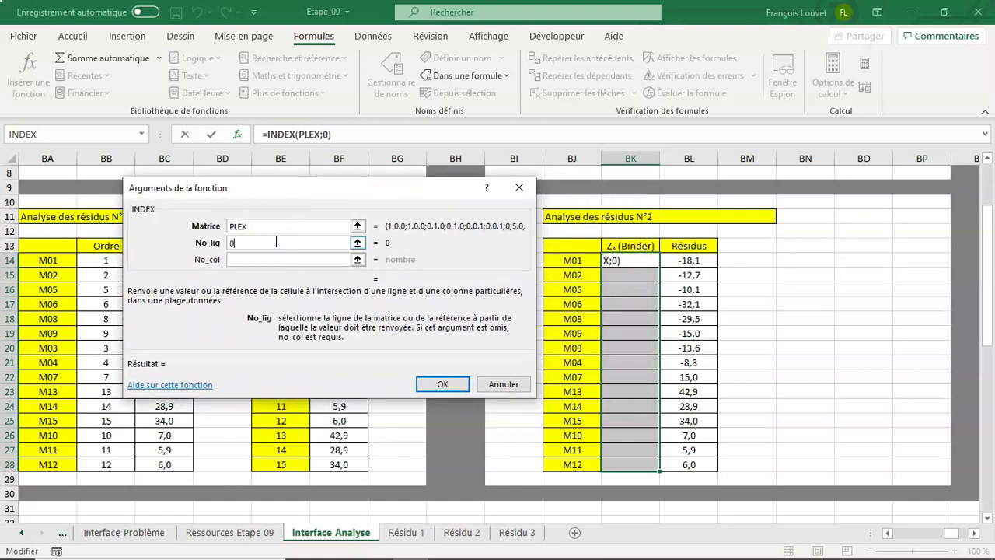
click(287, 256)
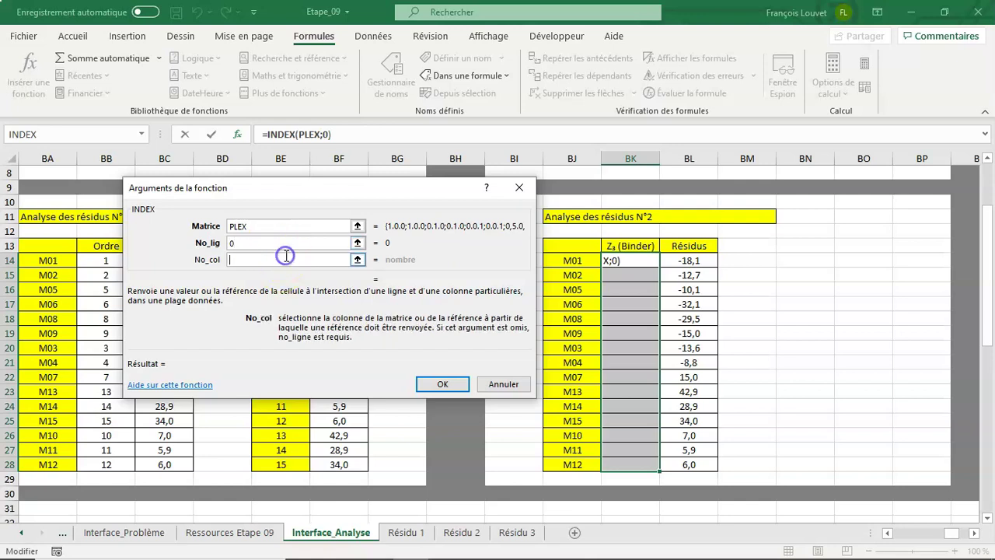
text(INDEX8)
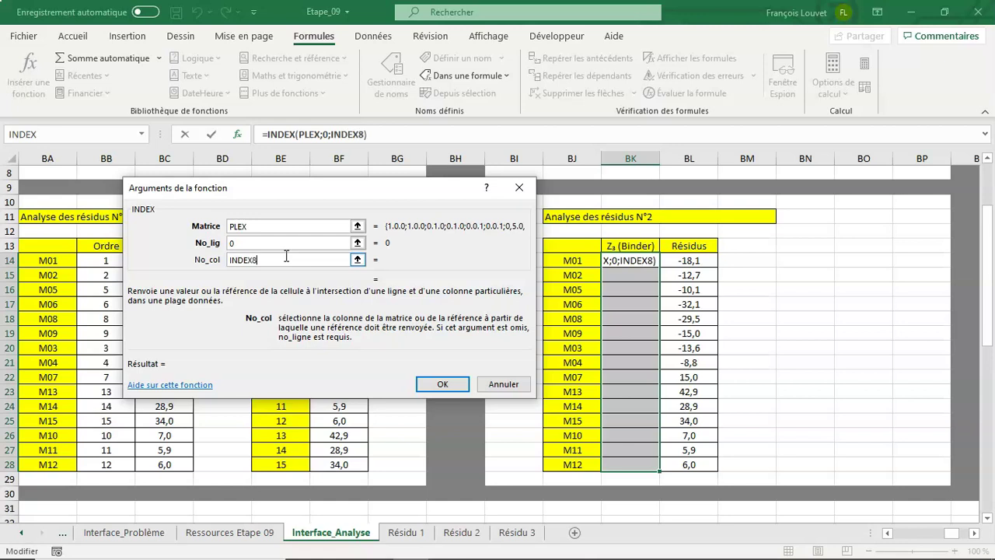
key(BackSpace)
text(_)
text(F)
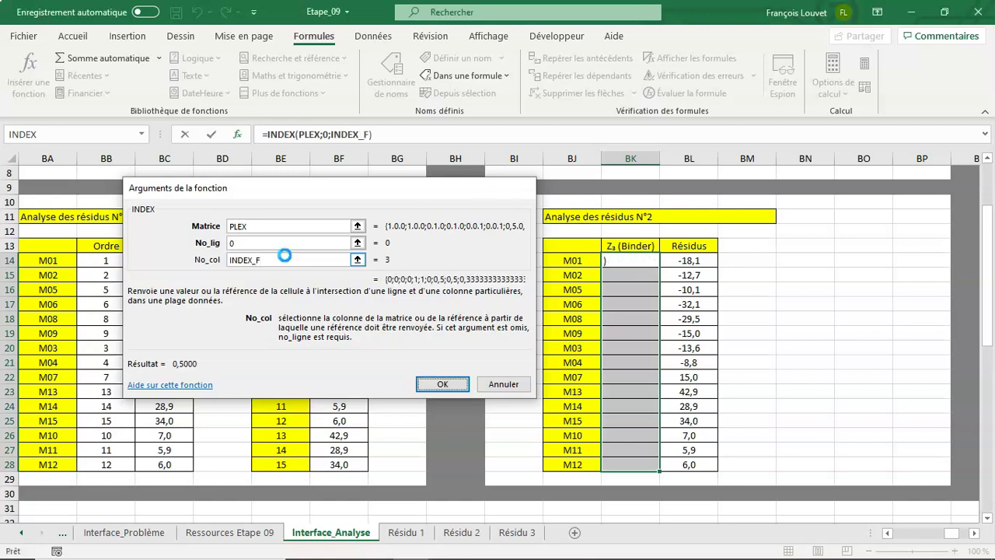
key(ctrl+shift+Return)
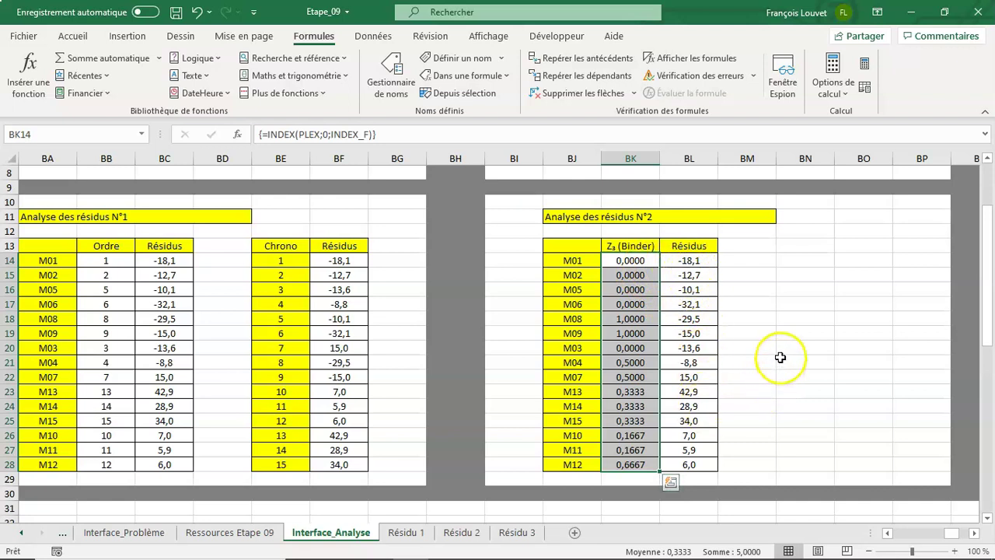
mouse_move(622, 260)
mouse_down()
mouse_move(707, 424)
mouse_move(703, 464)
mouse_up()
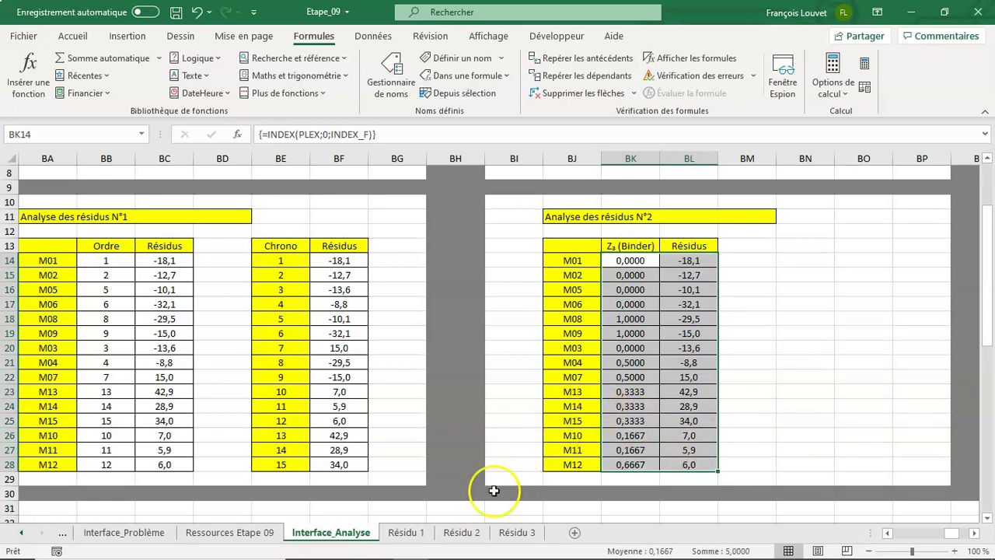
click(466, 533)
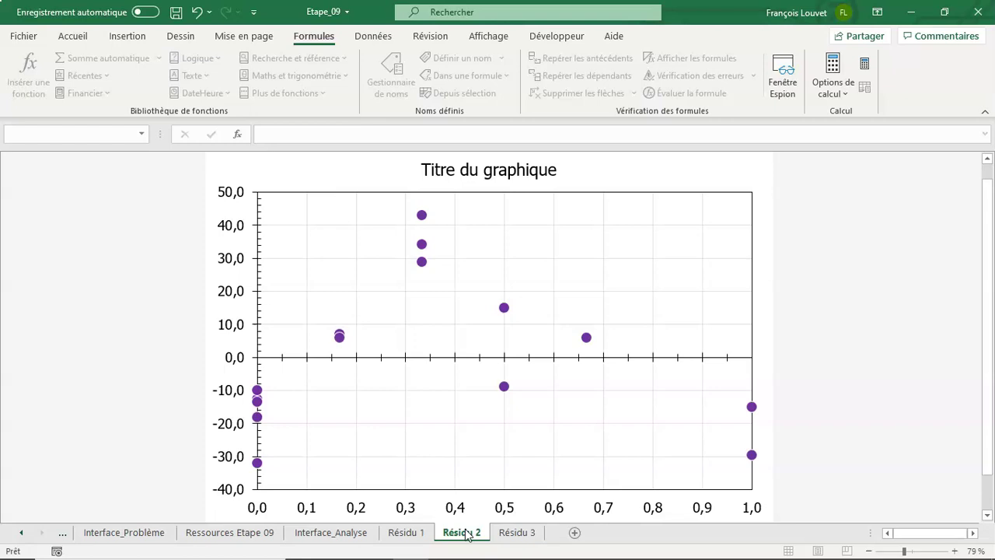
click(352, 536)
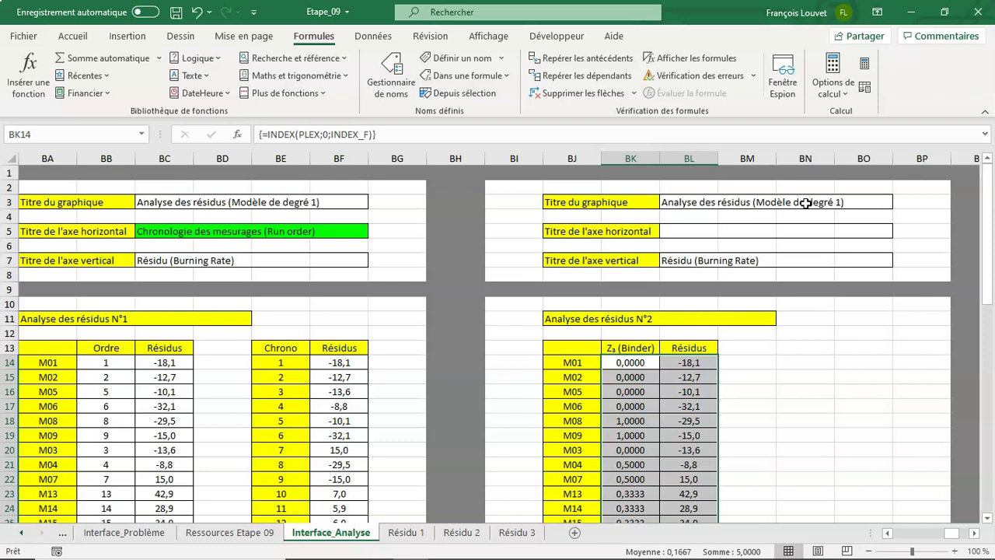
- Check BL7's CONCATENER formula for 'Résidu (Burning Rate)', close its arguments window, and select BL5
click(691, 234)
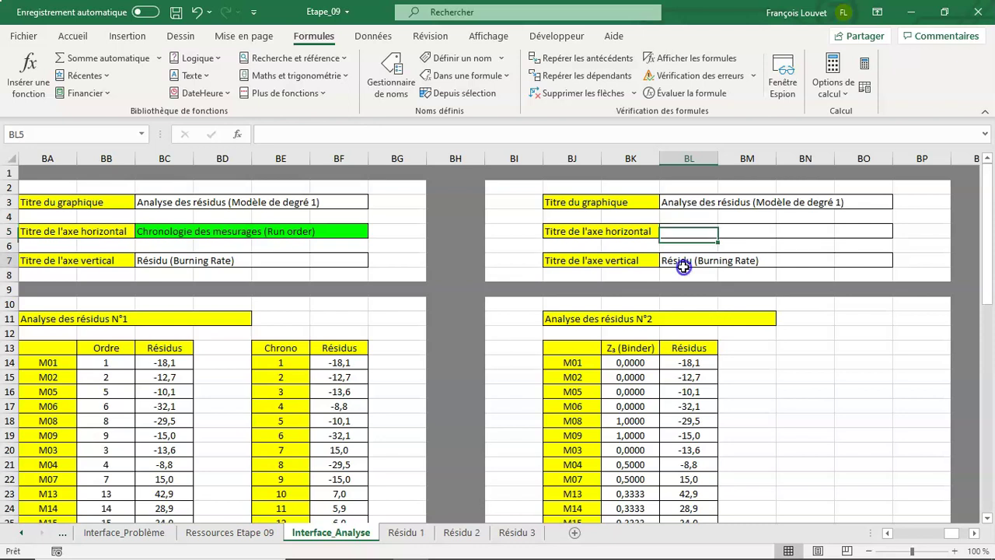
click(683, 267)
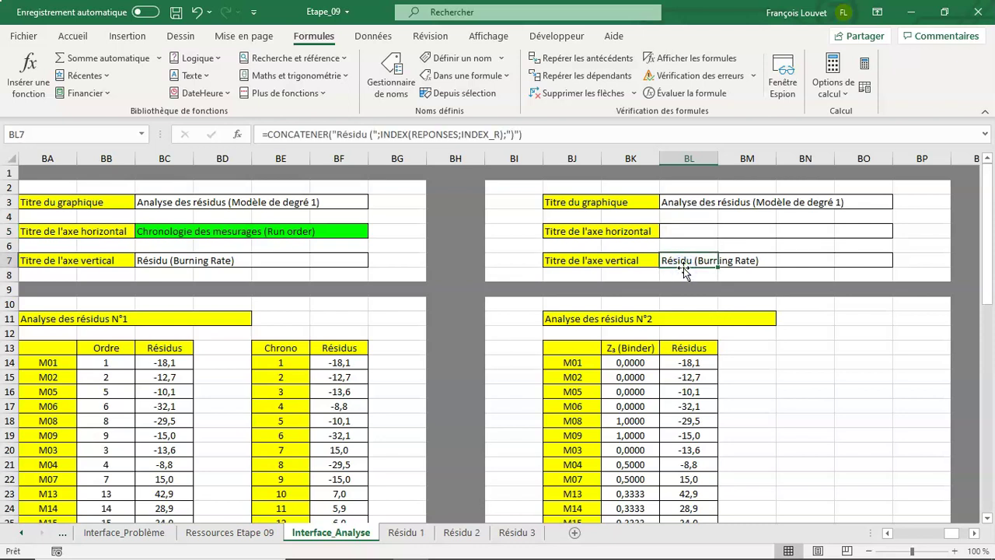
click(237, 134)
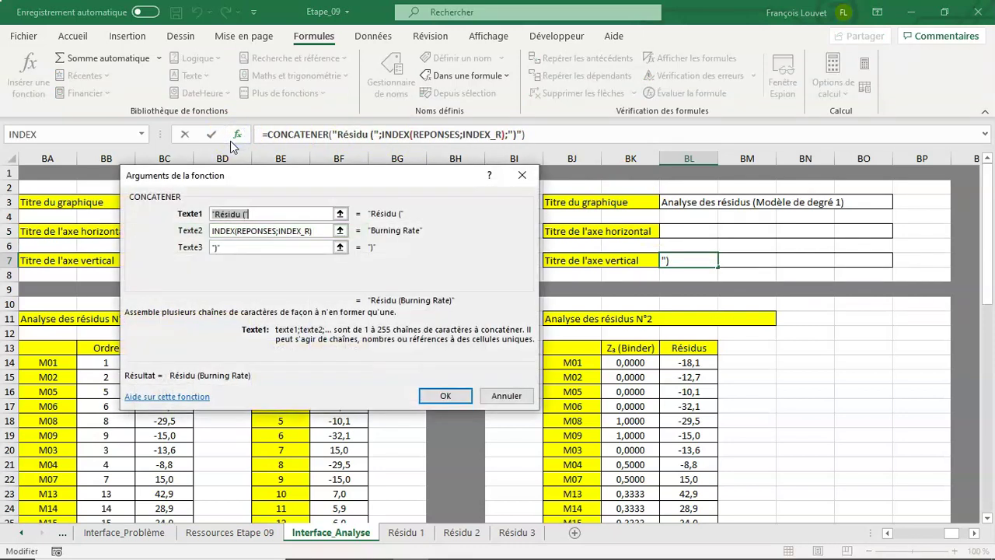
click(502, 397)
click(501, 398)
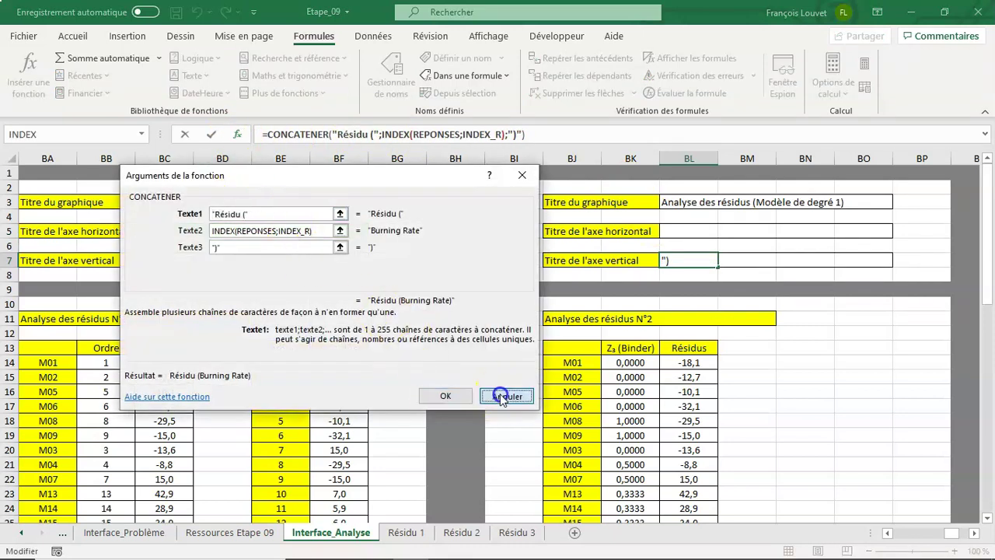
click(696, 230)
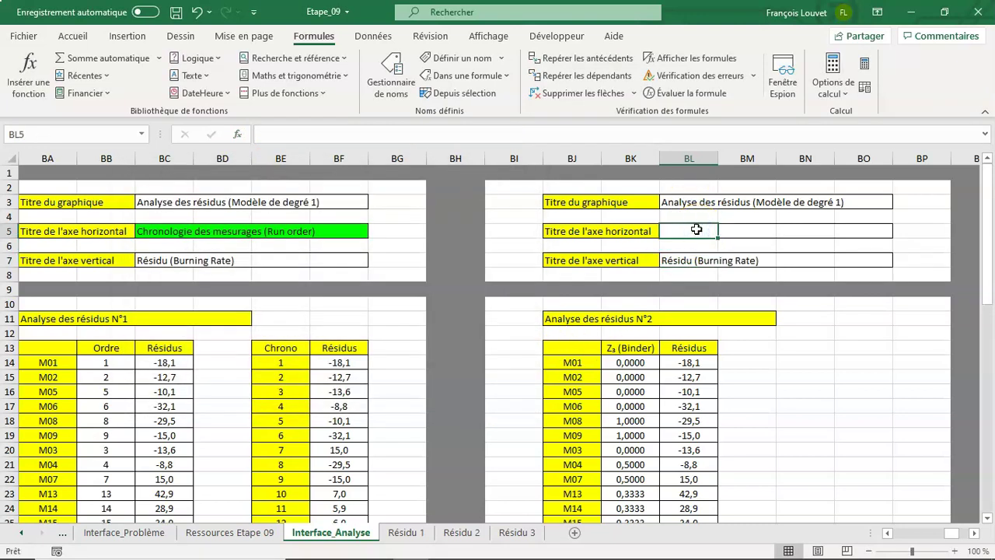
- Start a CONCATENER formula in BL5 with 'Proportion ' as the first text piece
click(33, 64)
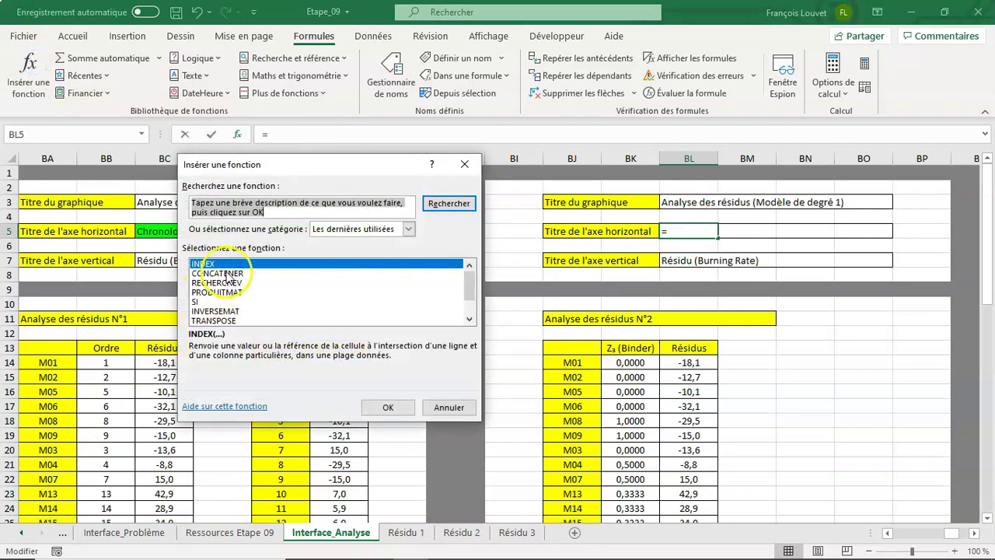
click(225, 273)
click(386, 405)
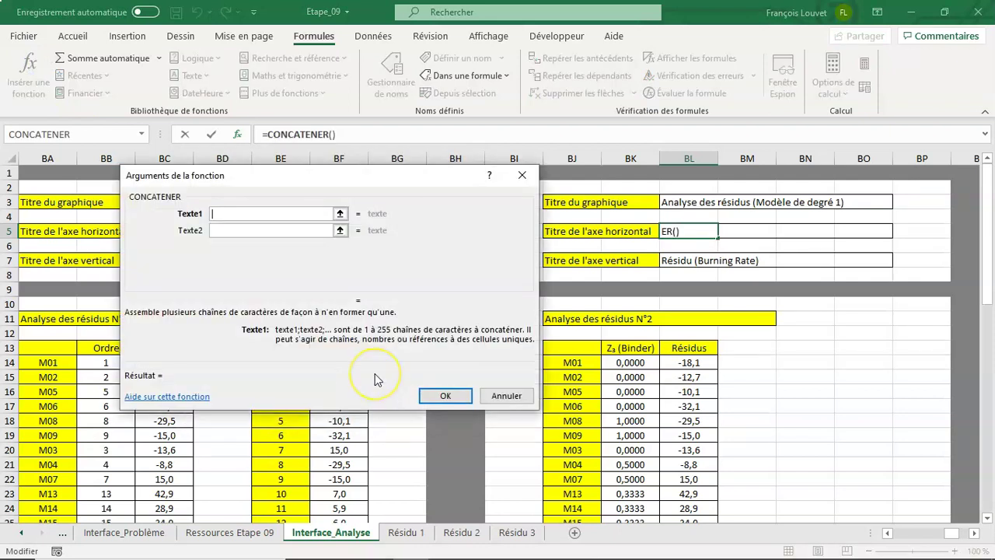
text(Pr)
text(oportion)
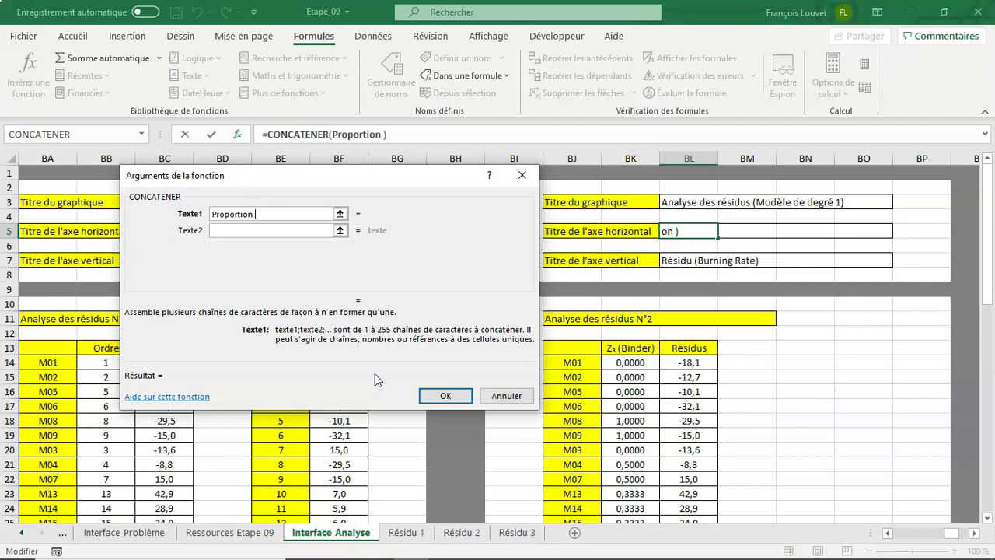
click(256, 214)
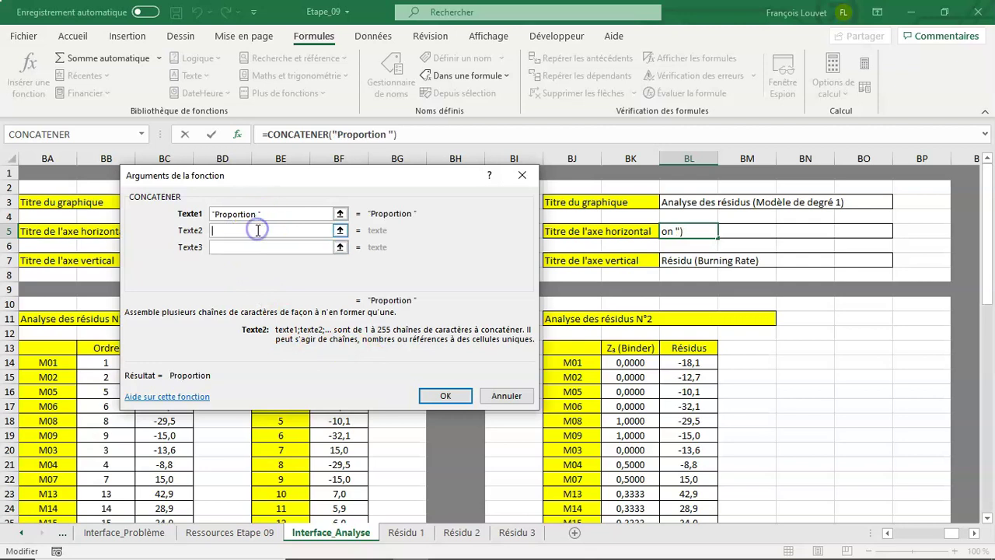
- Nest INDEX(FACTEURS;INDEX_F) as the second piece so BL5 reads 'Proportion Z₃ (Binder)'
click(140, 134)
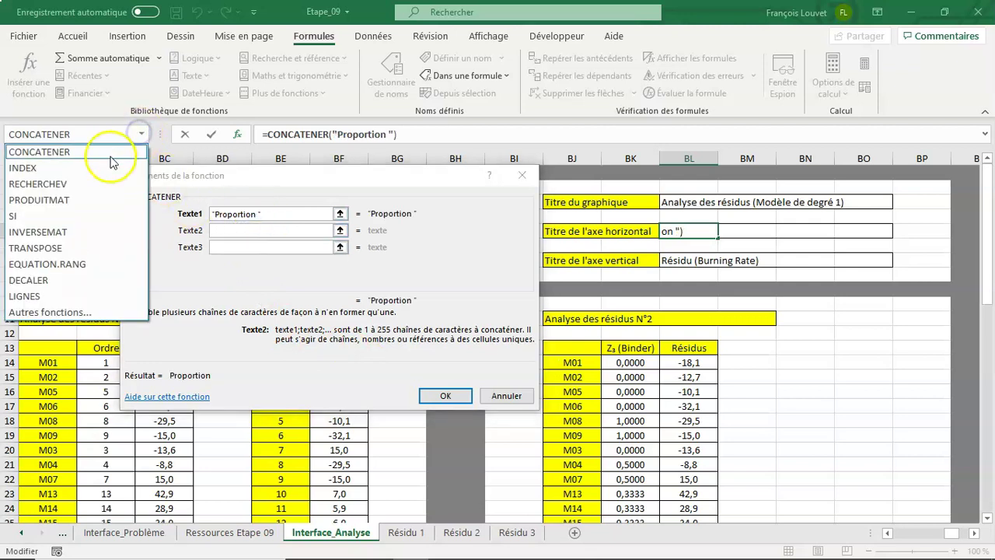
click(107, 162)
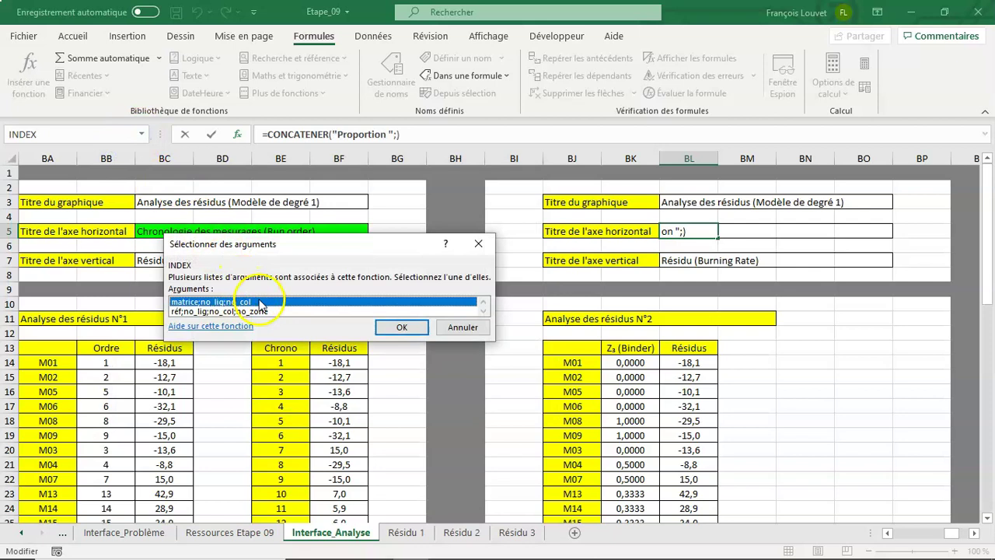
click(404, 328)
text(FACTEURS)
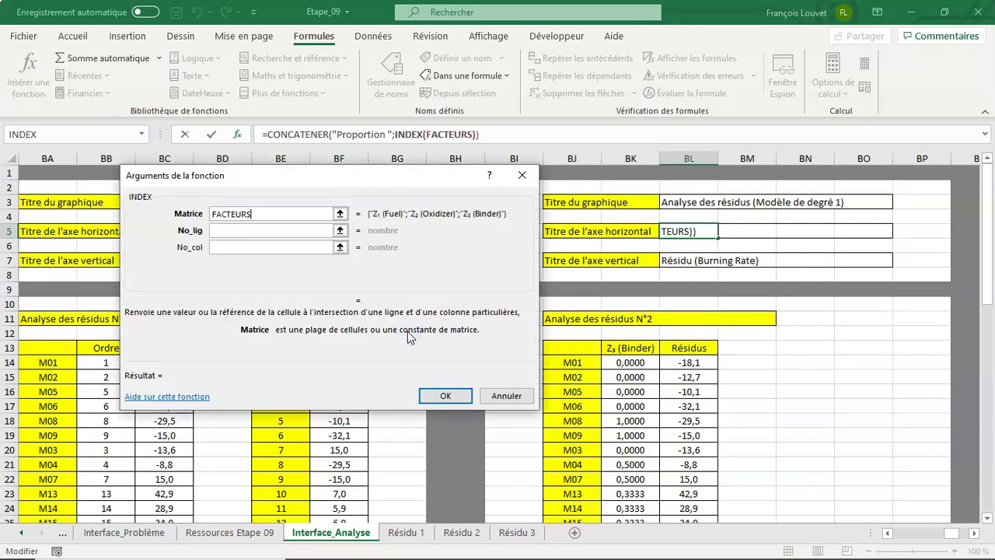
key(Tab)
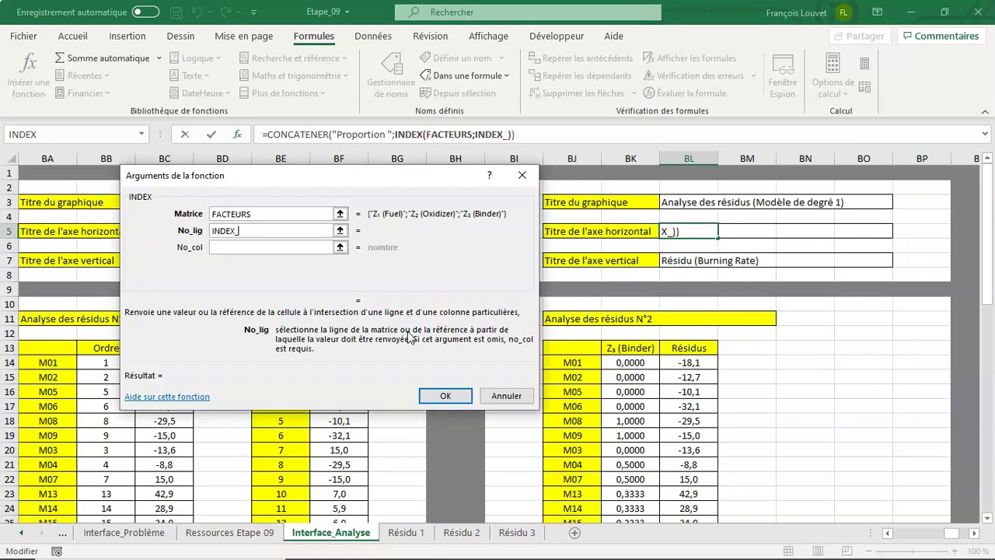
text(F)
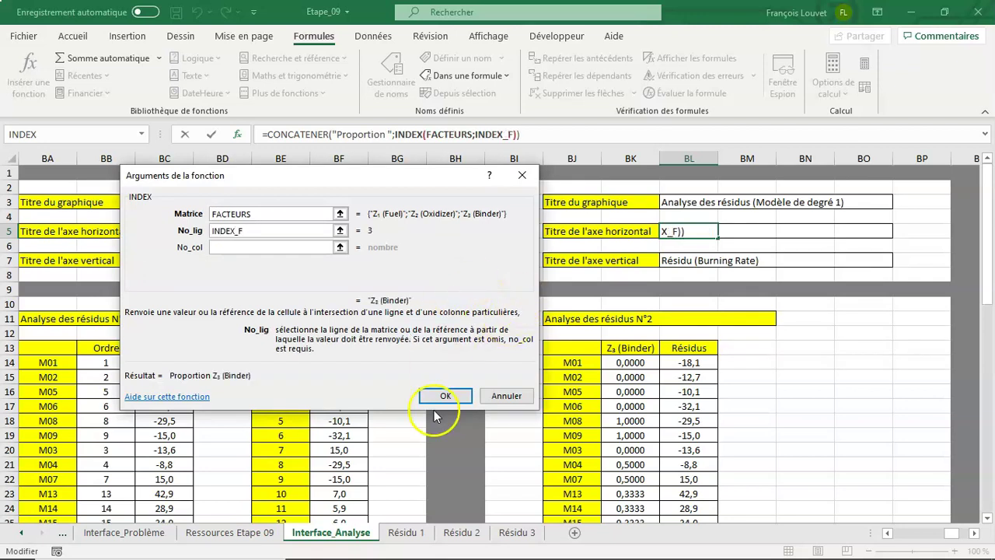
click(445, 396)
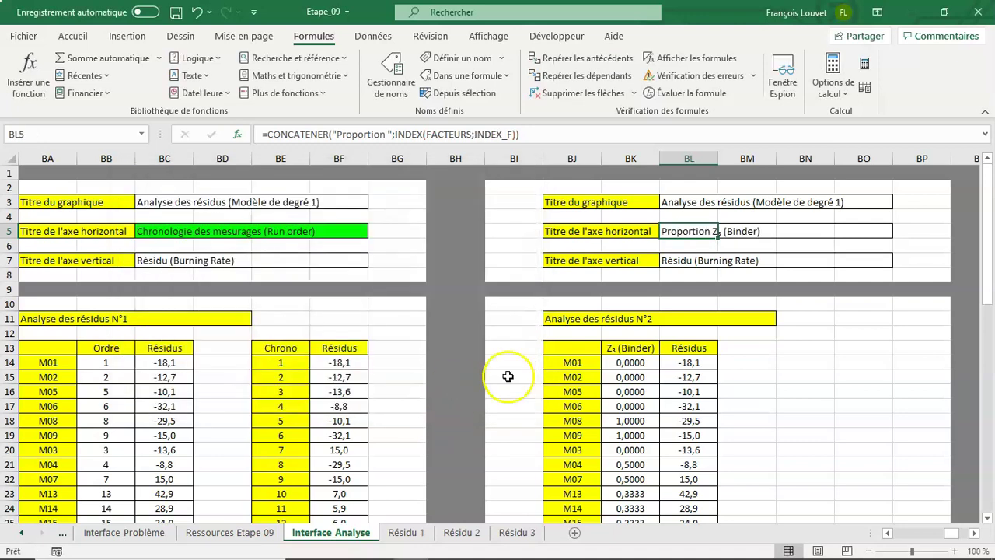
click(786, 333)
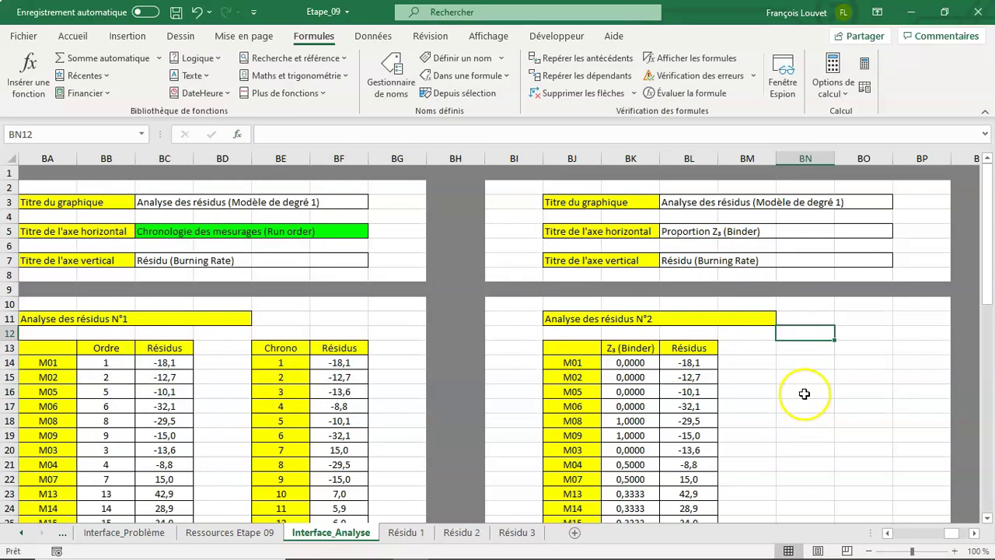
- Link the Résidu 2 chart title to =Interface_Analyse!BL3, 'Analyse des résidus (Modèle de degré 1)'
click(465, 537)
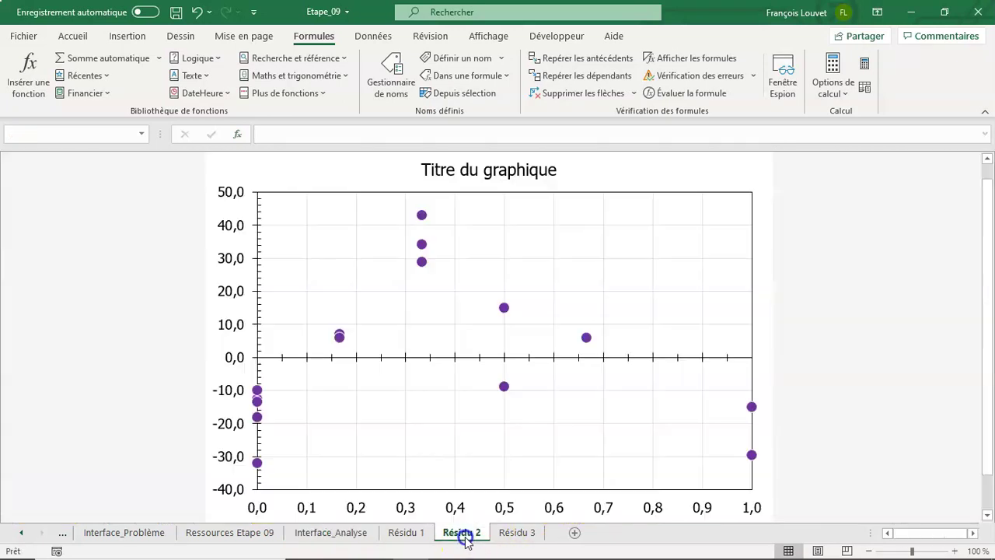
click(507, 176)
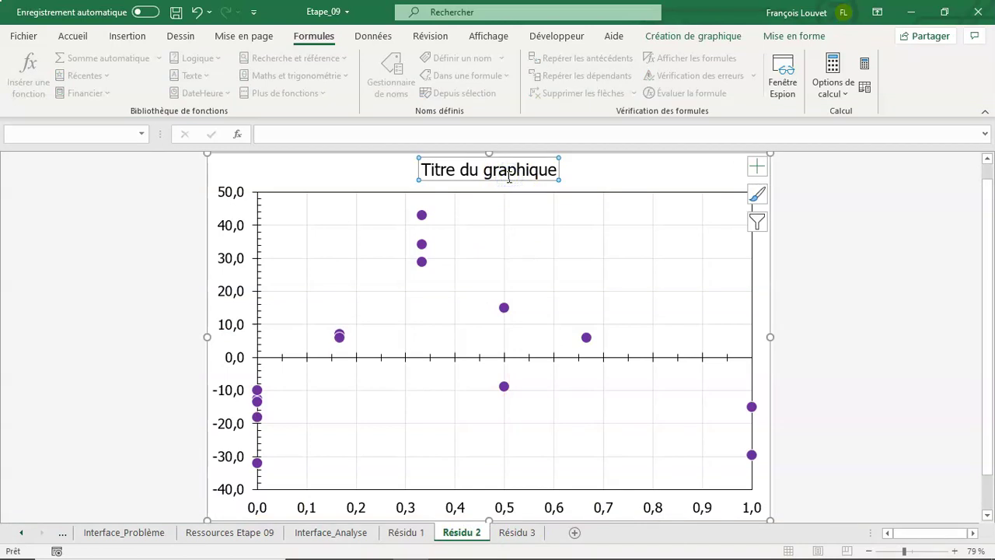
text(=)
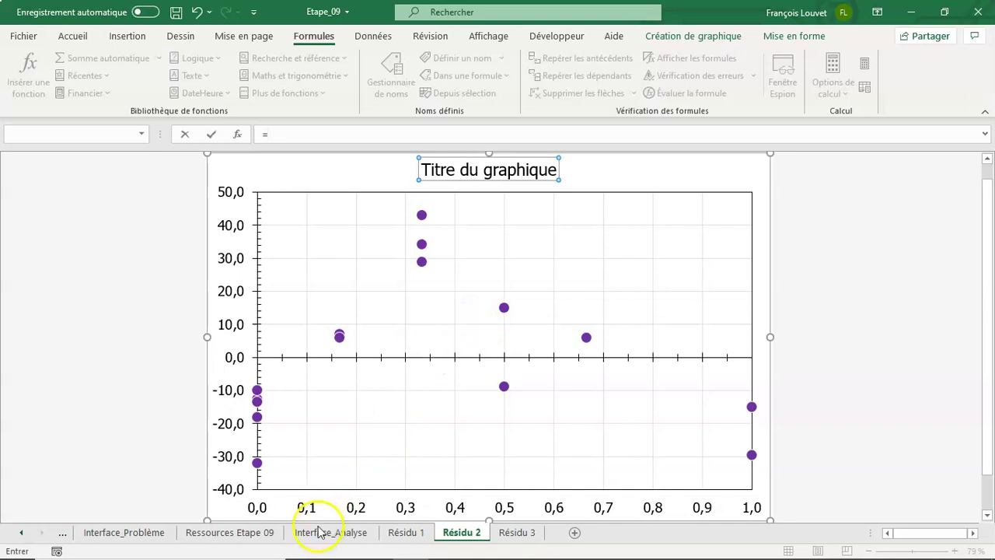
click(323, 534)
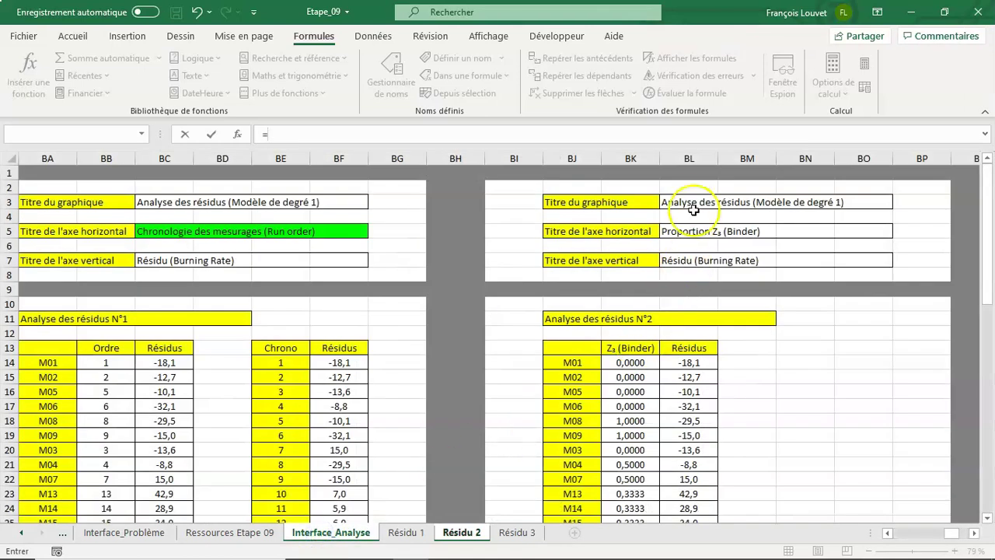
click(689, 200)
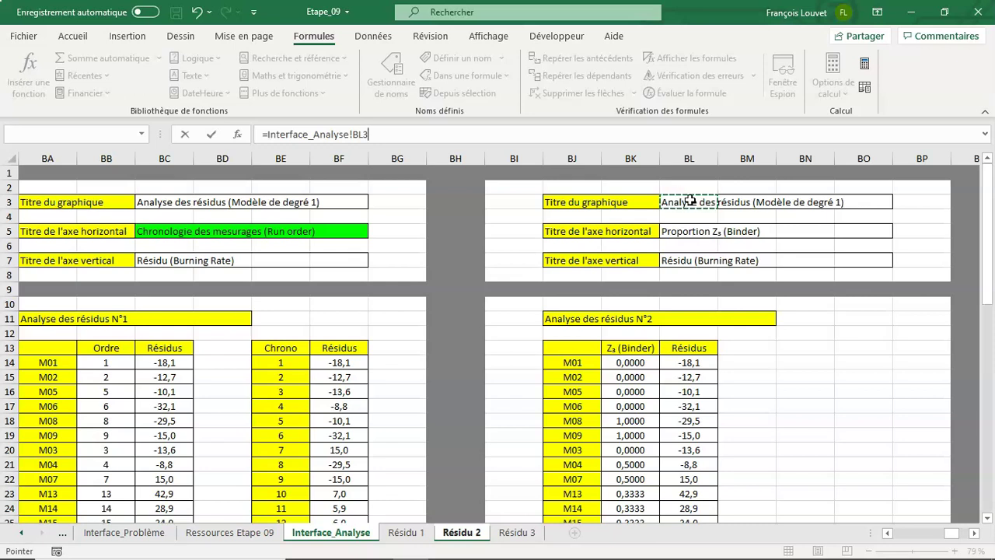
key(Return)
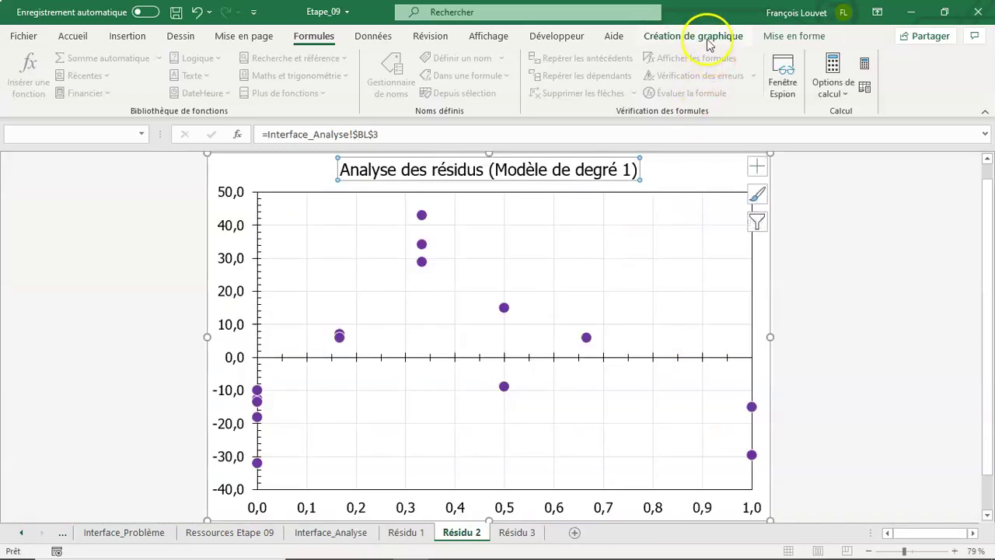
- Add a horizontal axis title linked to Interface_Analyse!BL5, reading 'Proportion Z₃ (Binder)'
click(707, 39)
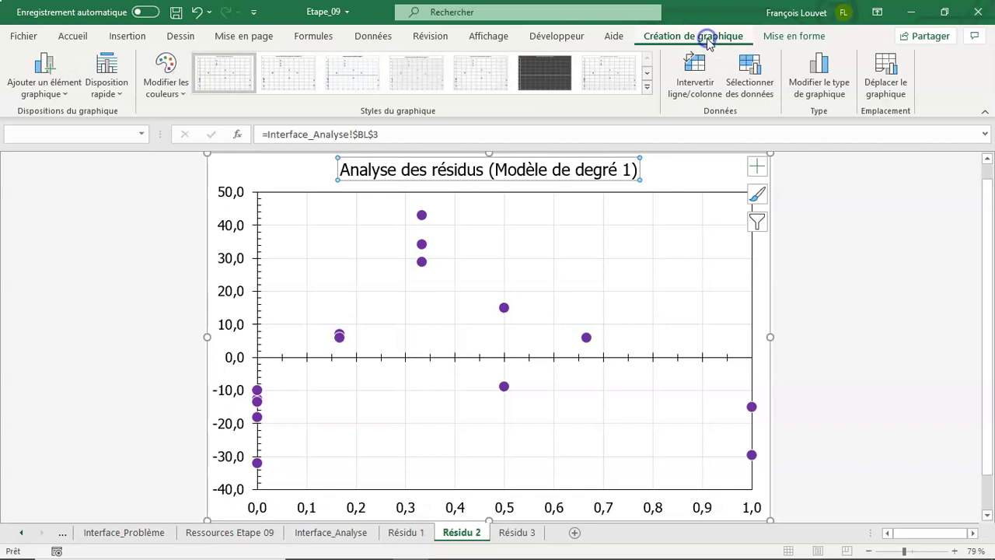
click(67, 74)
mouse_move(88, 139)
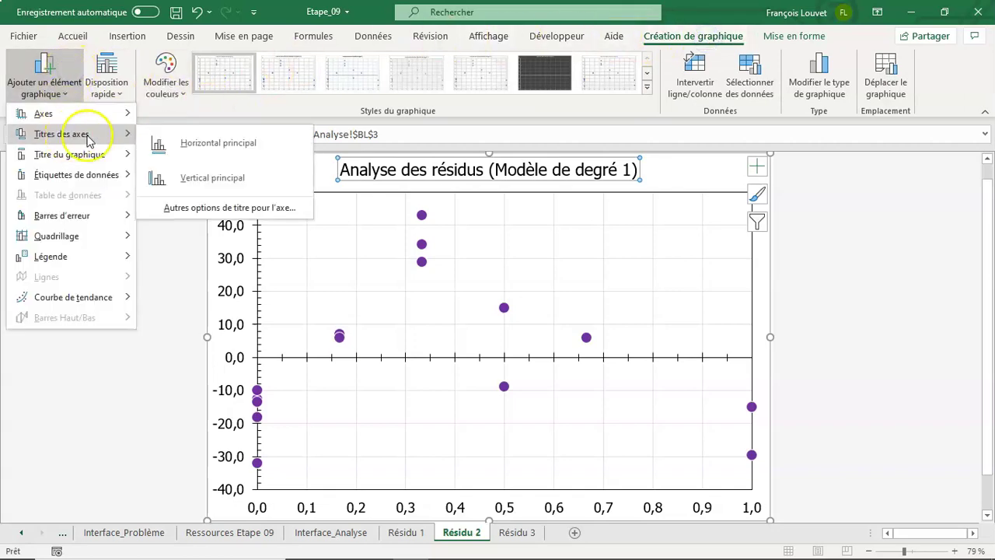
click(159, 143)
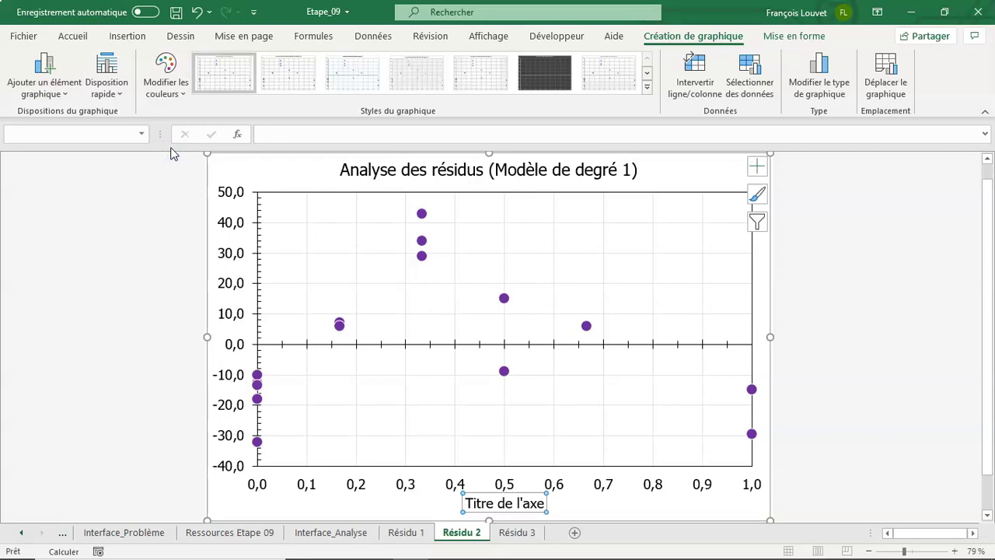
text(=)
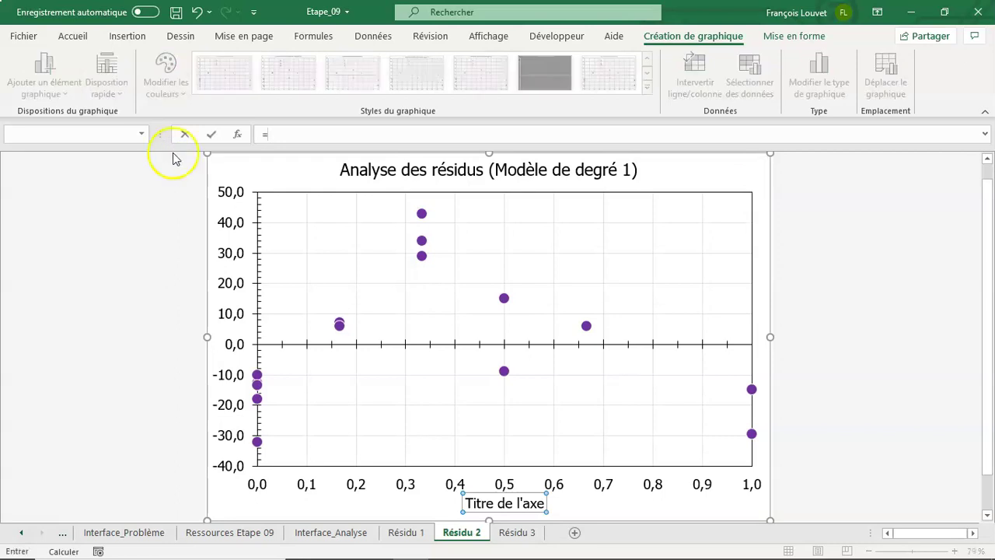
click(348, 532)
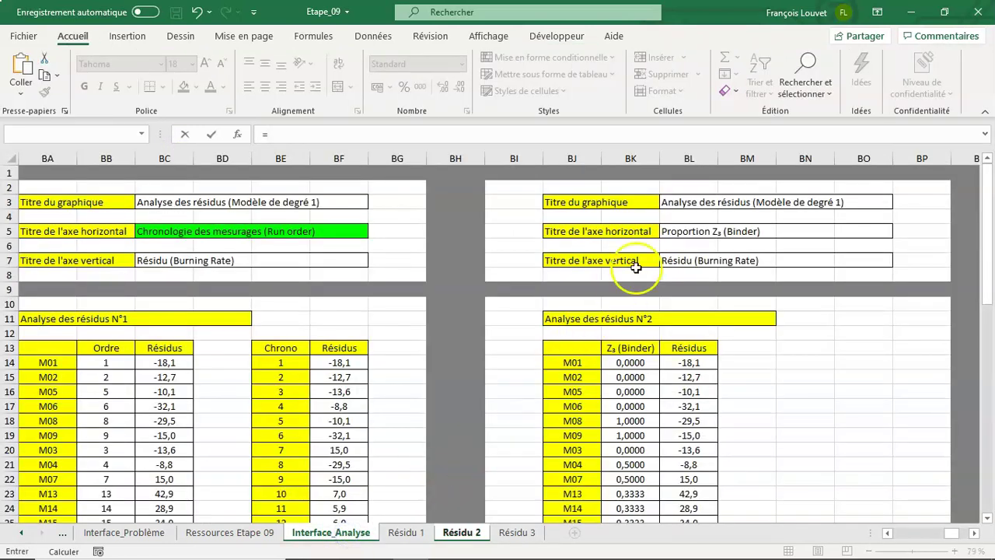
click(682, 232)
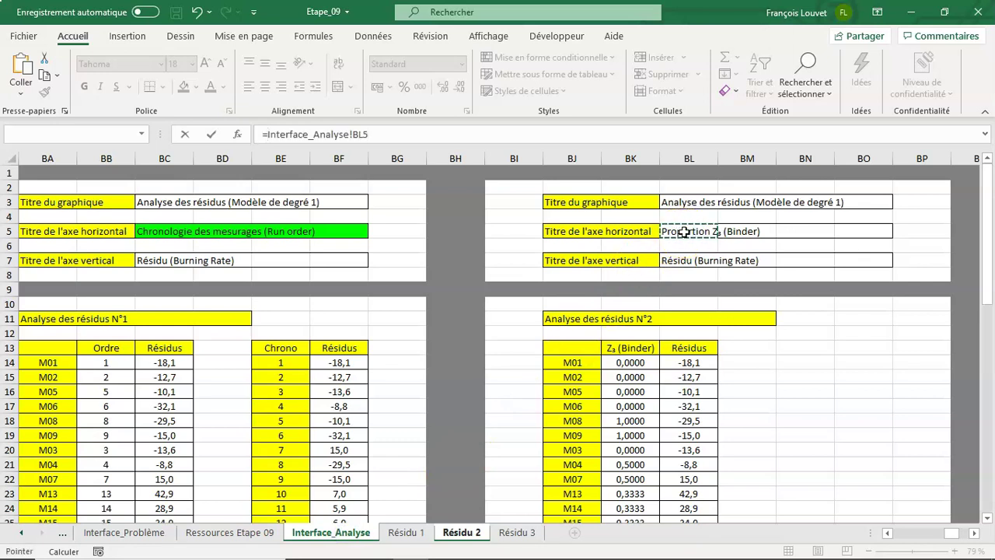
key(Return)
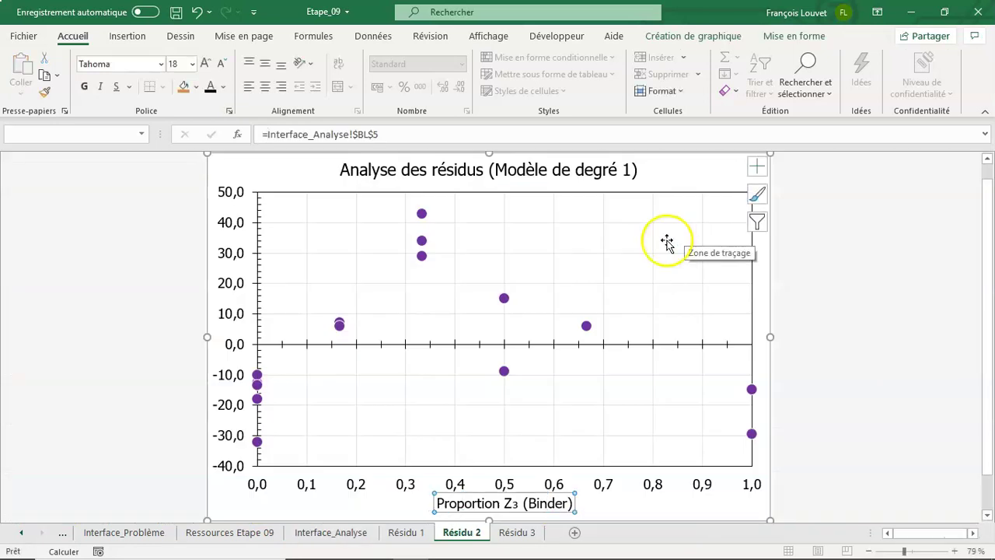
- Add a vertical axis title linked to Interface_Analyse!BL7, reading 'Résidu (Burning Rate)'
click(676, 36)
click(55, 71)
mouse_move(71, 142)
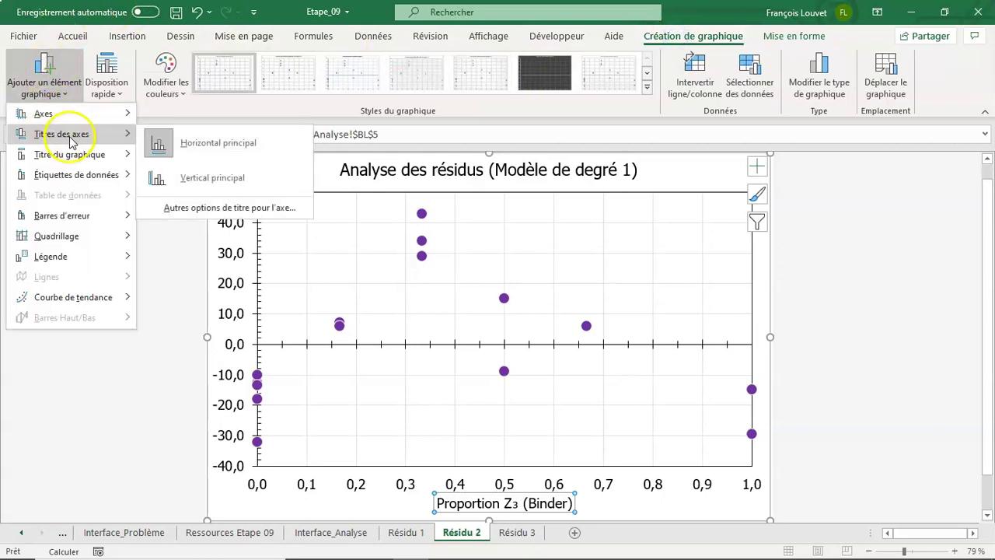
click(193, 177)
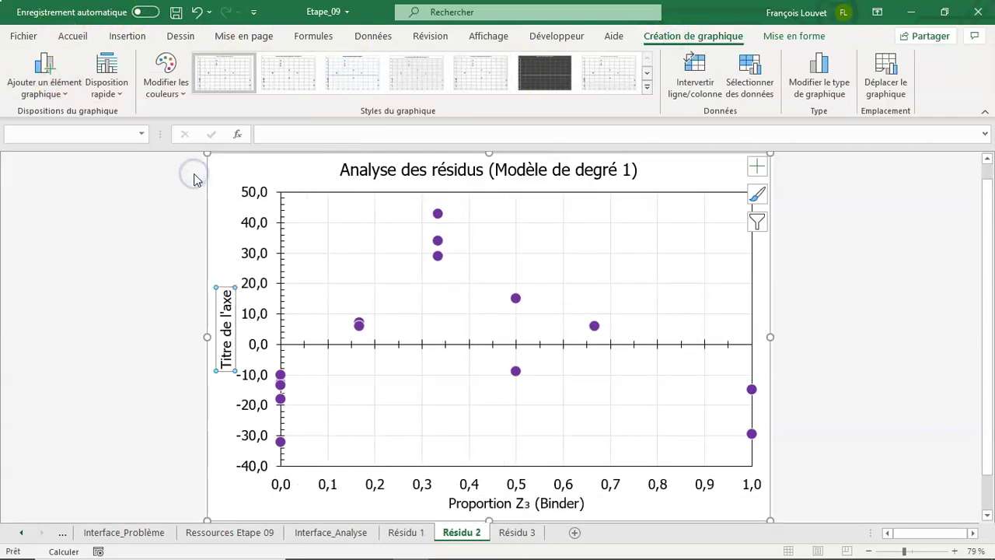
text(=)
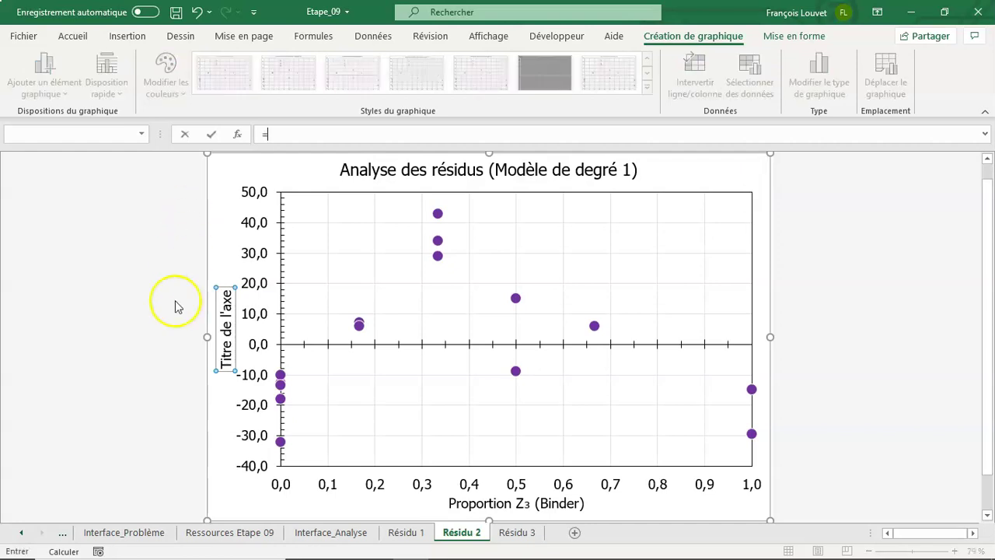
click(331, 532)
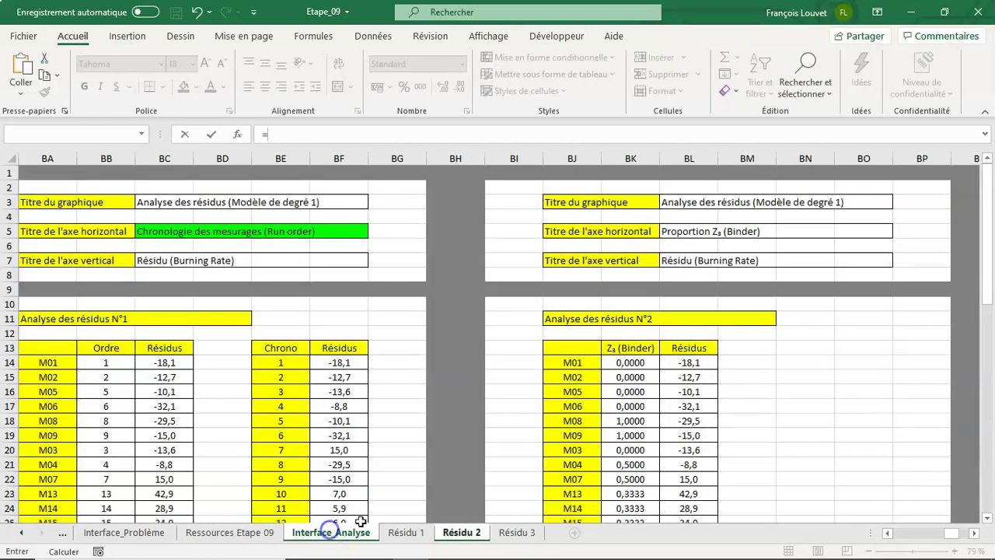
click(673, 260)
key(Return)
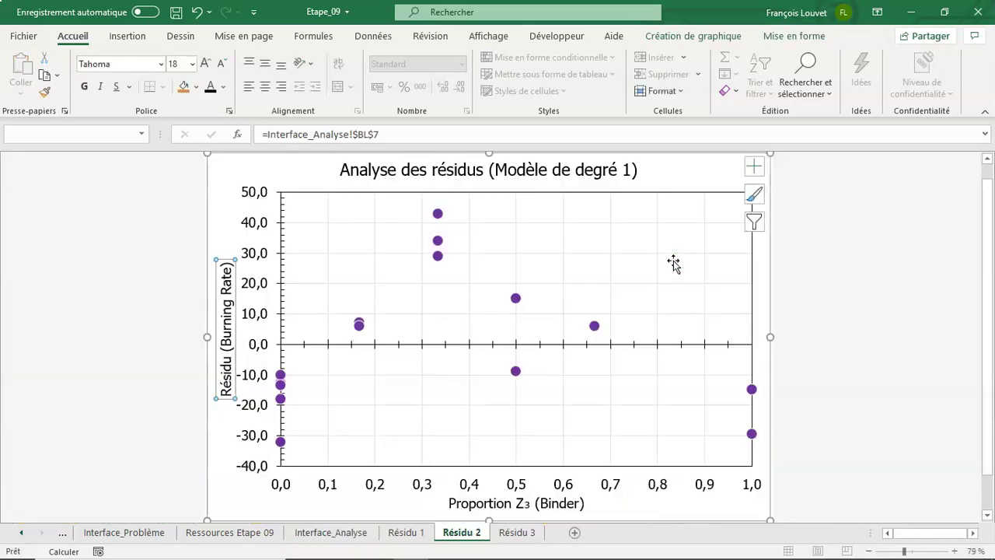
click(175, 179)
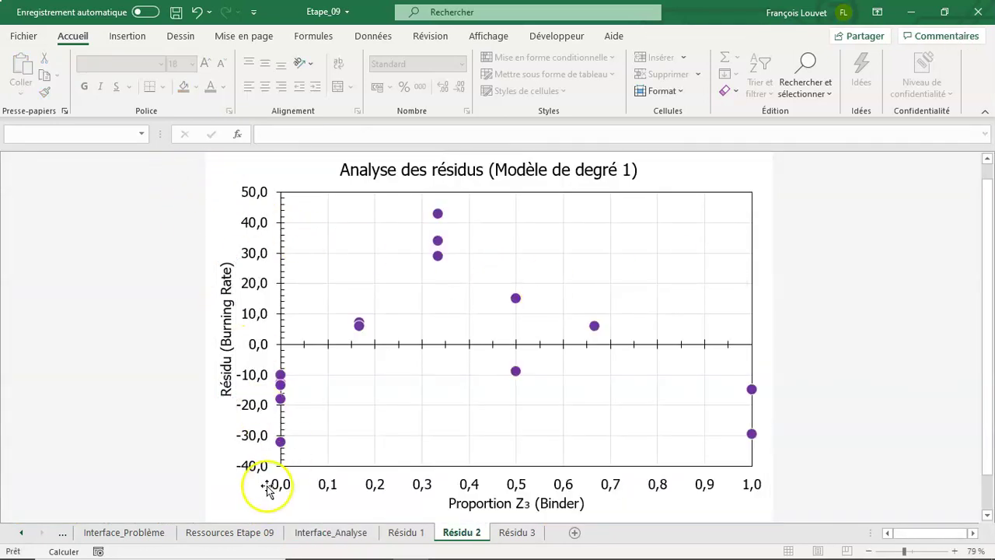
- Copy the response dropdown from Interface_Problème and paste it onto the Résidu 2 chart
click(133, 533)
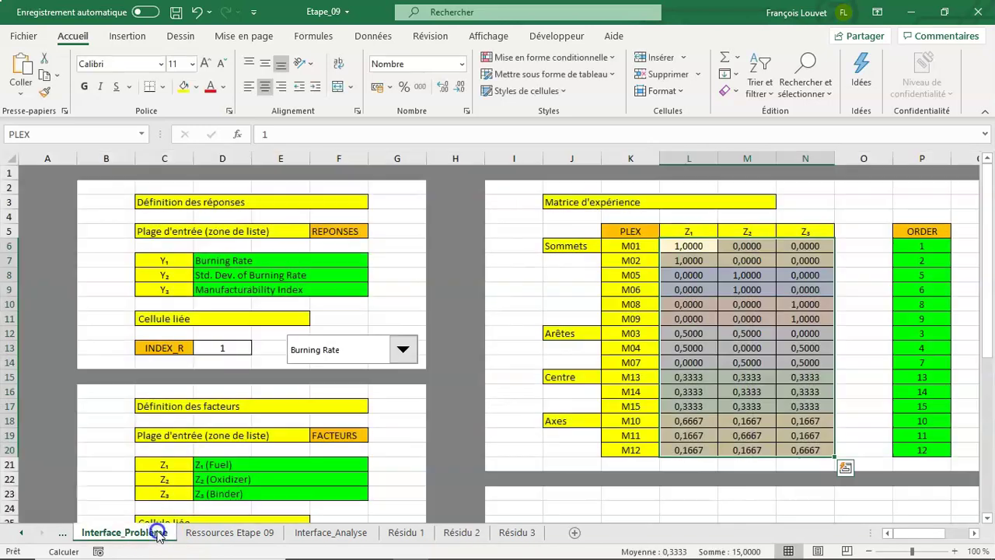
right_click(350, 354)
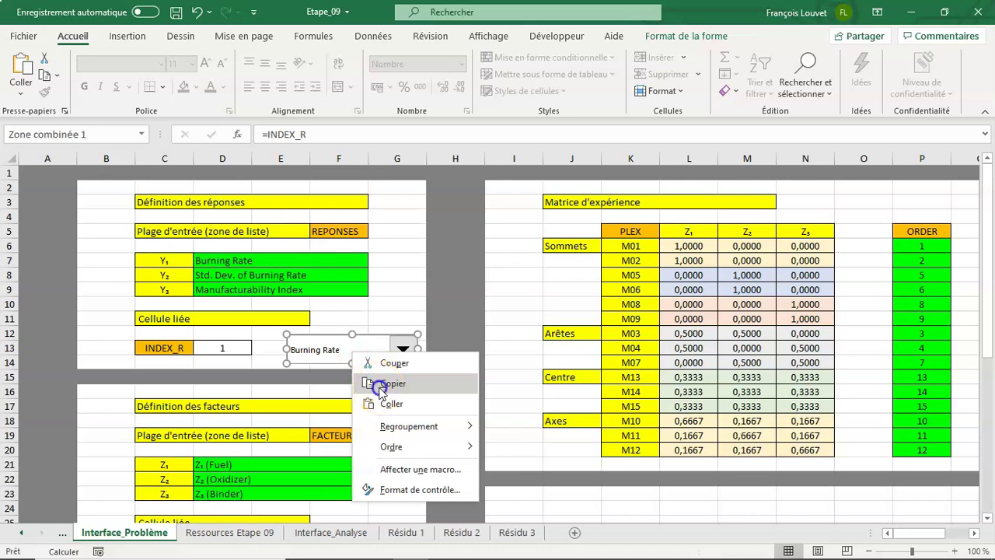
click(381, 386)
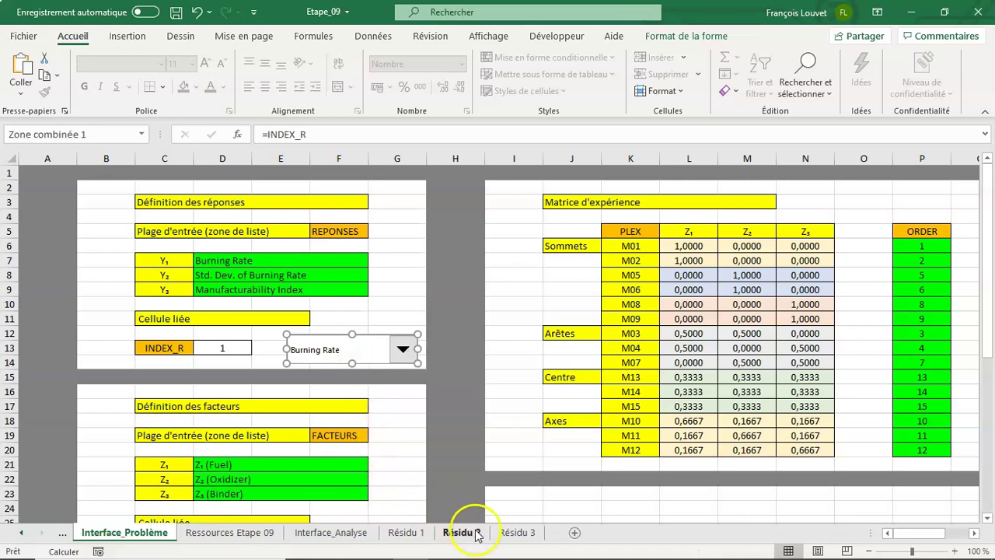
click(462, 533)
click(269, 163)
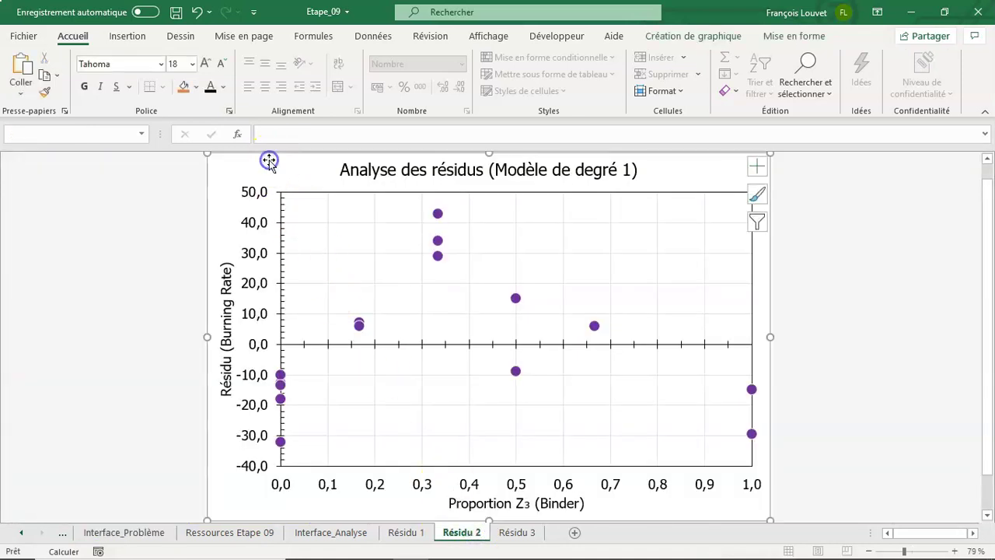
click(24, 63)
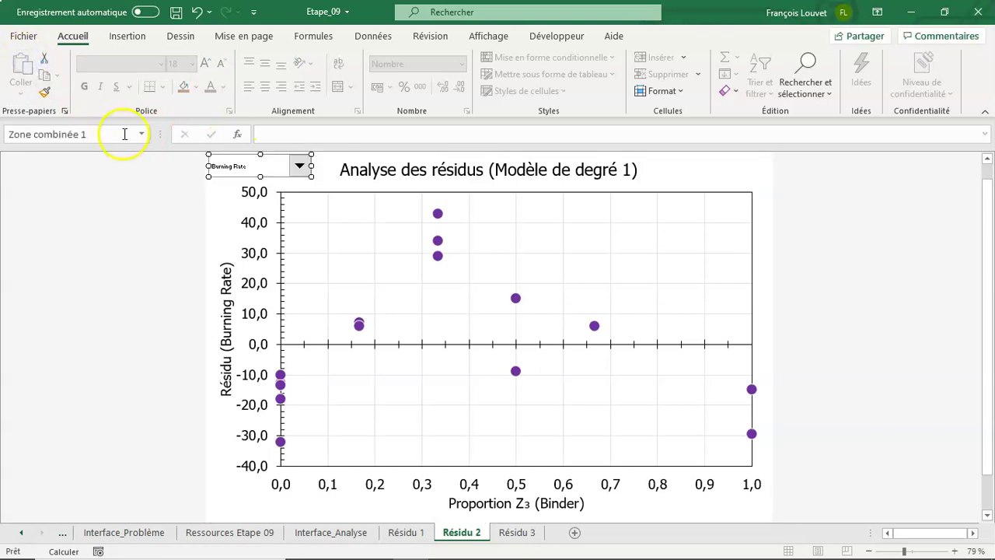
key(Escape)
- Switch the pasted dropdown to Std. Dev. of Burning Rate, then Manufacturability Index
click(298, 166)
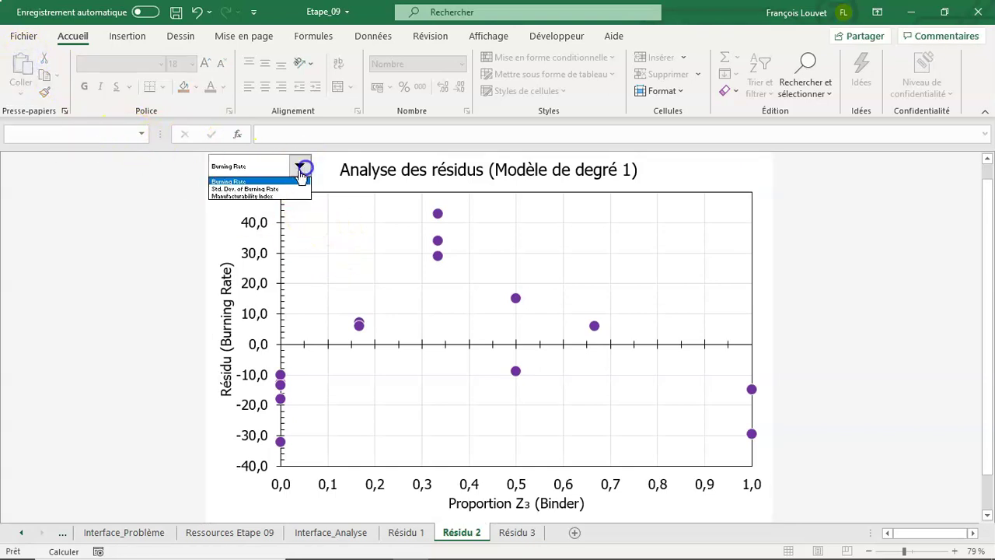
click(286, 192)
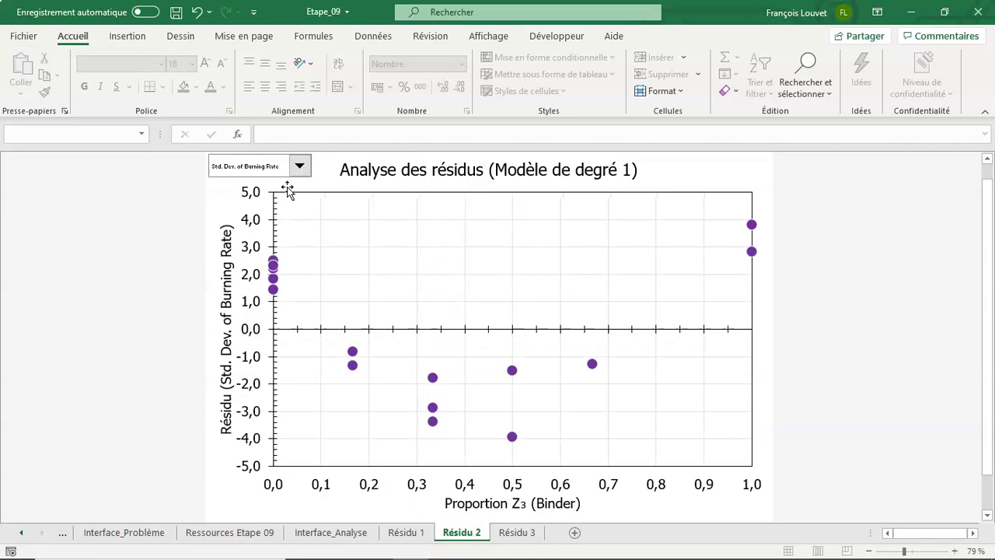
click(298, 166)
click(285, 194)
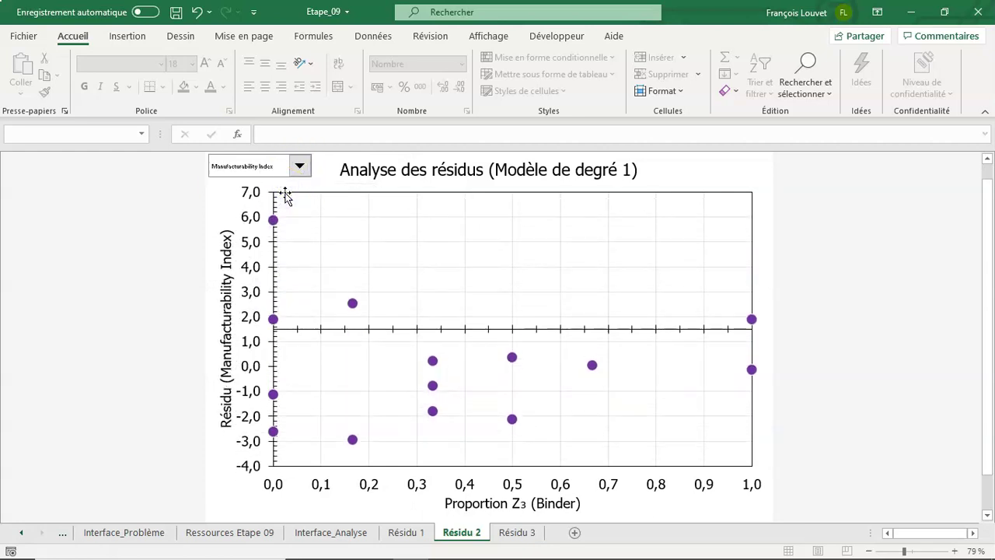
- Copy the model dropdown from Interface_Problème onto the Résidu 2 chart, placed at its top-right
click(158, 535)
scroll(264, 401, down, 3)
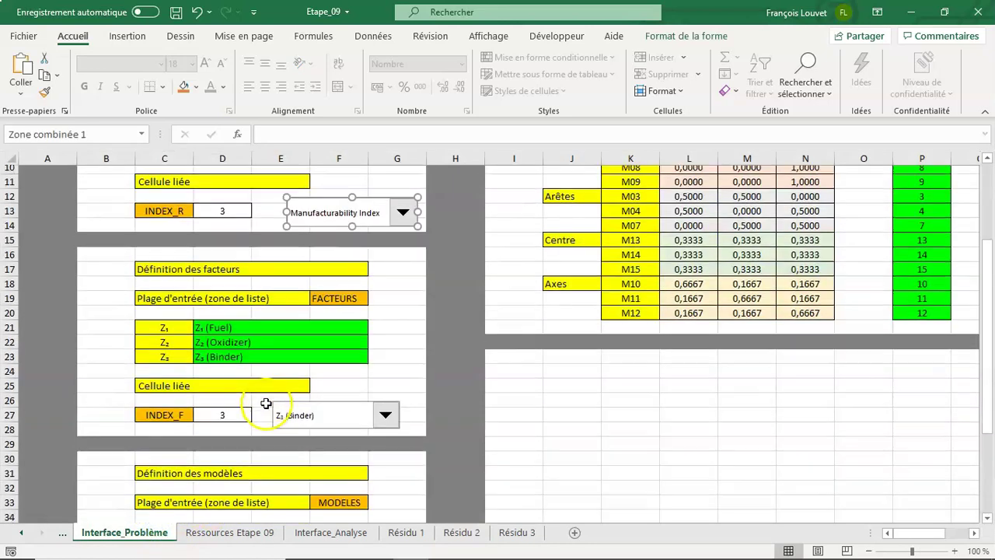
scroll(267, 401, down, 3)
scroll(267, 401, down, 2)
right_click(326, 379)
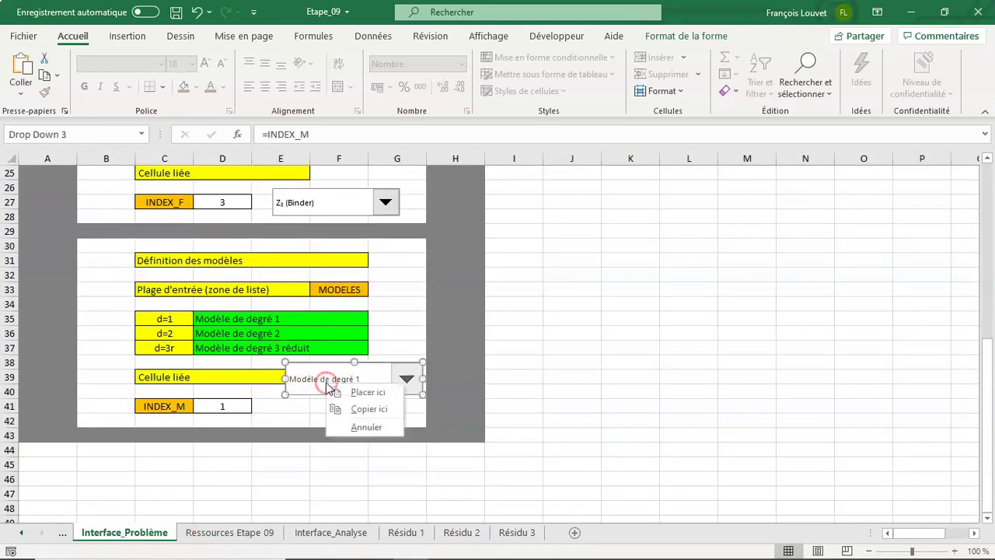
click(350, 414)
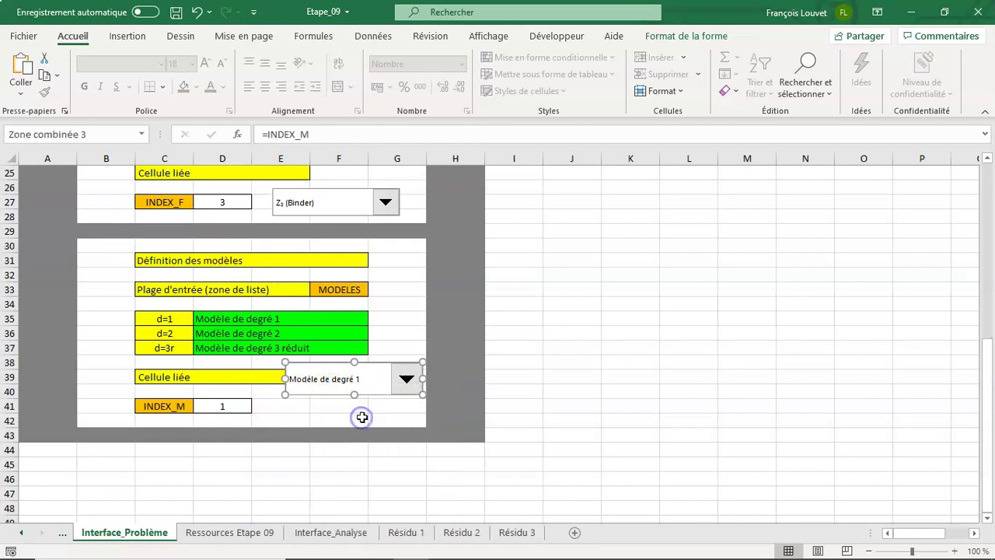
click(439, 535)
click(745, 161)
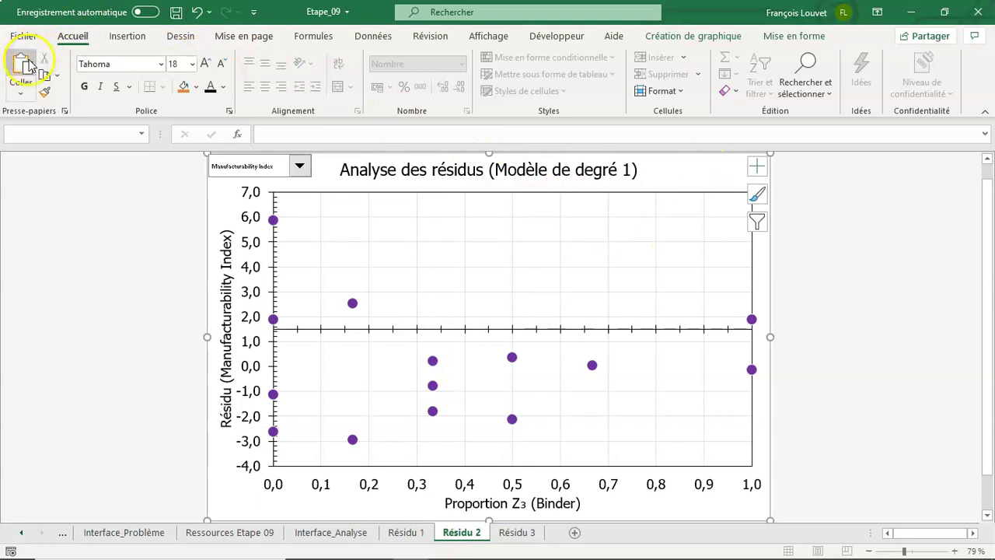
click(24, 64)
drag(250, 164, 710, 166)
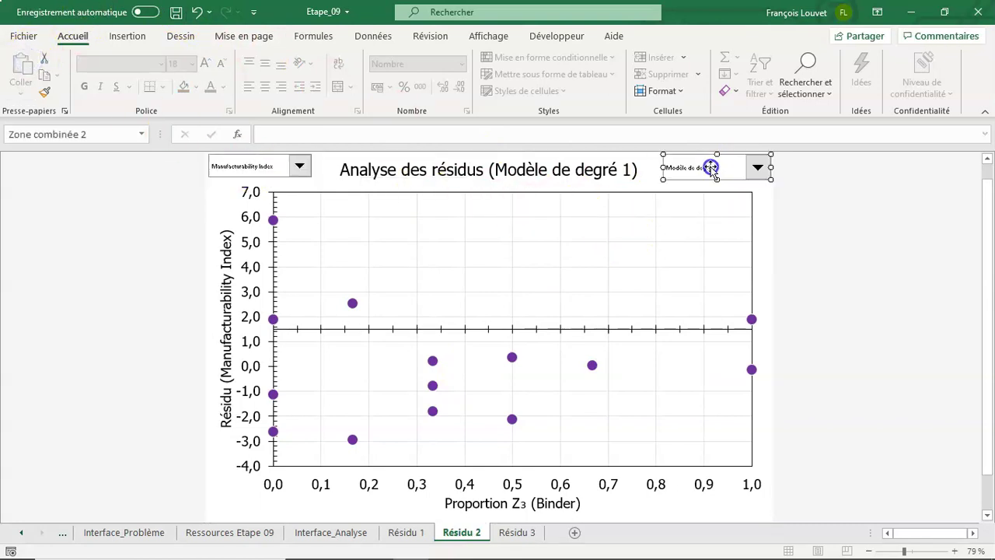
click(769, 215)
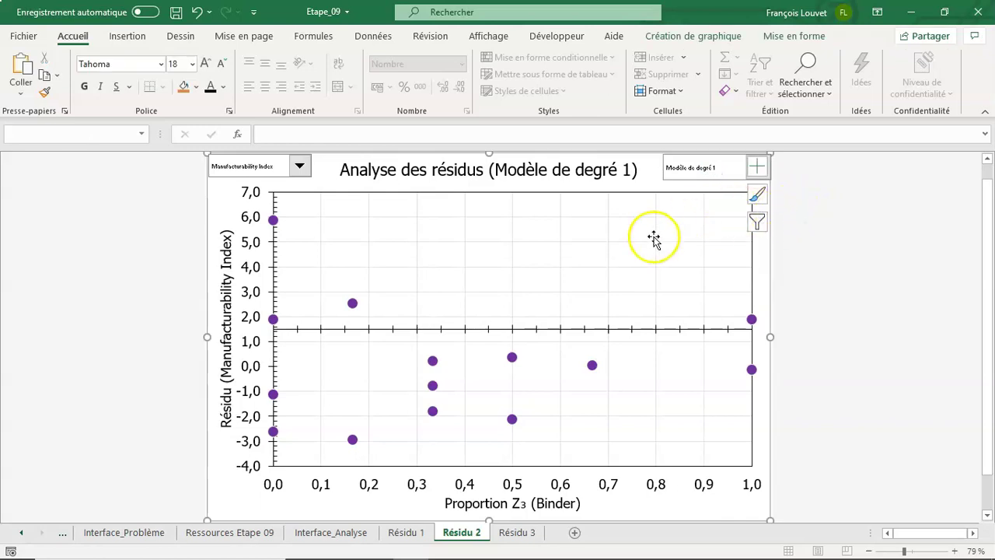
- Plot Std. Dev. of Burning Rate residuals, try each model ending on Modèle de degré 1, and save
click(300, 167)
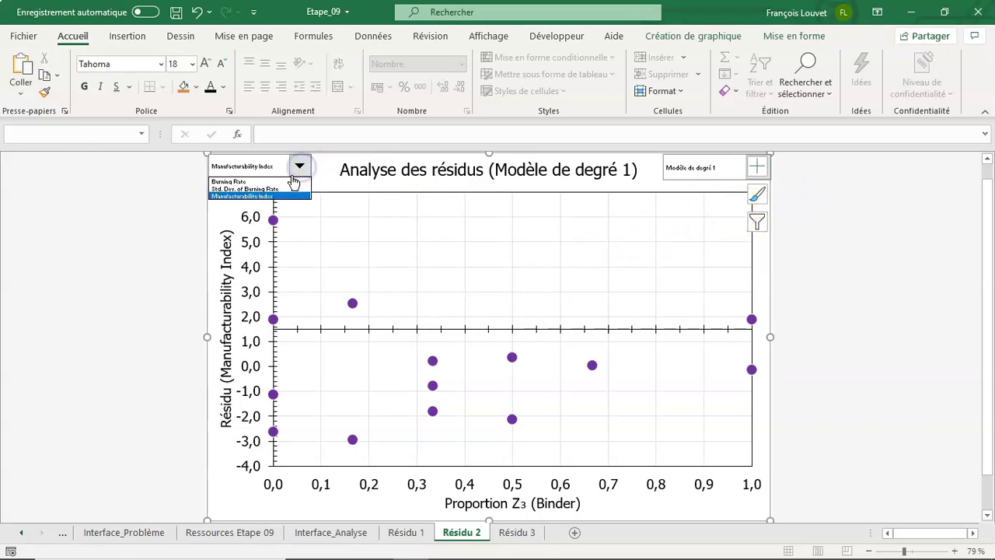
click(289, 189)
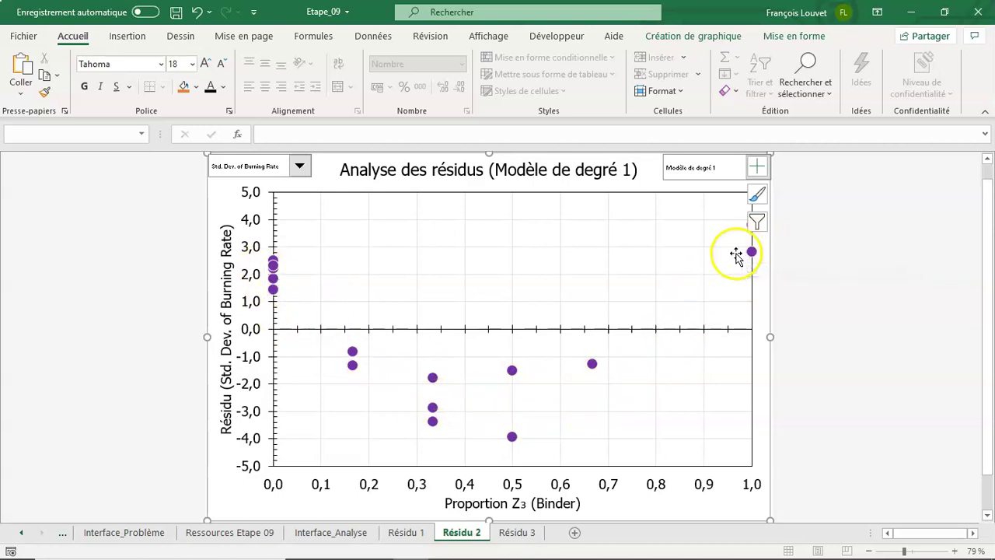
click(733, 168)
click(742, 200)
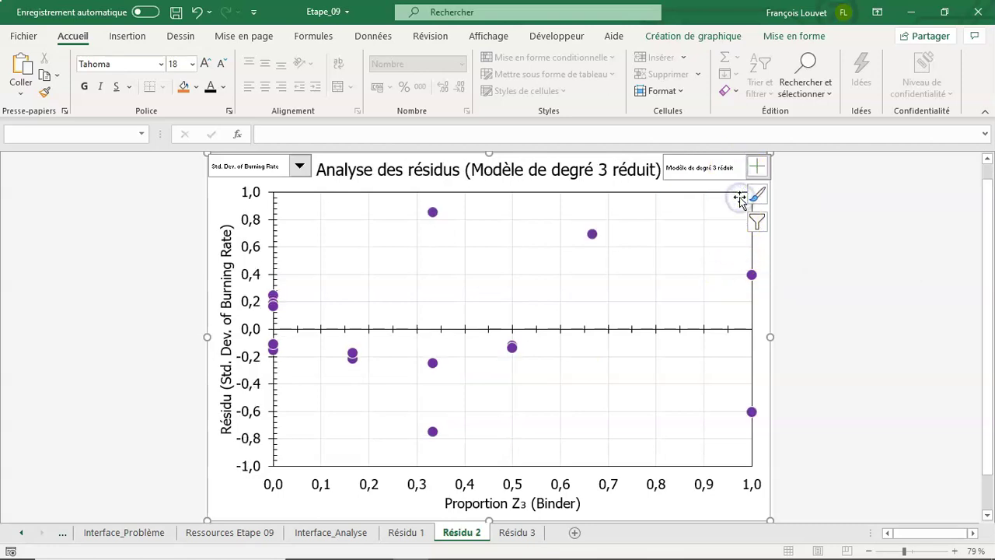
click(715, 168)
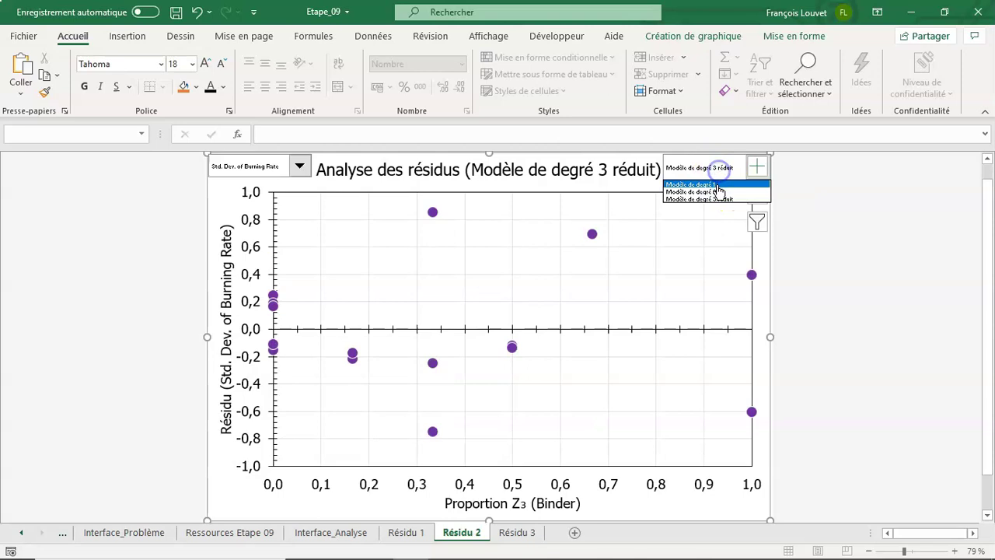
click(716, 193)
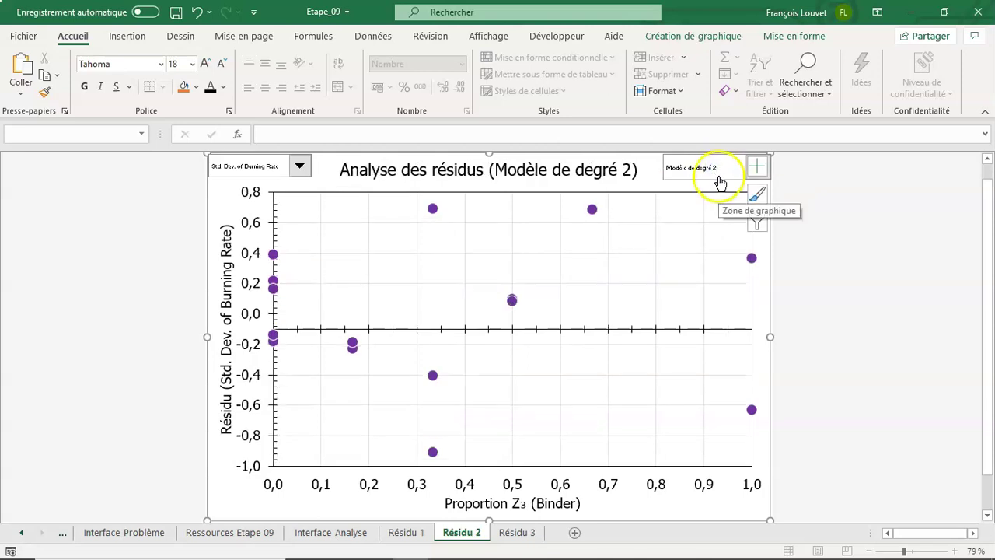
click(715, 169)
click(717, 187)
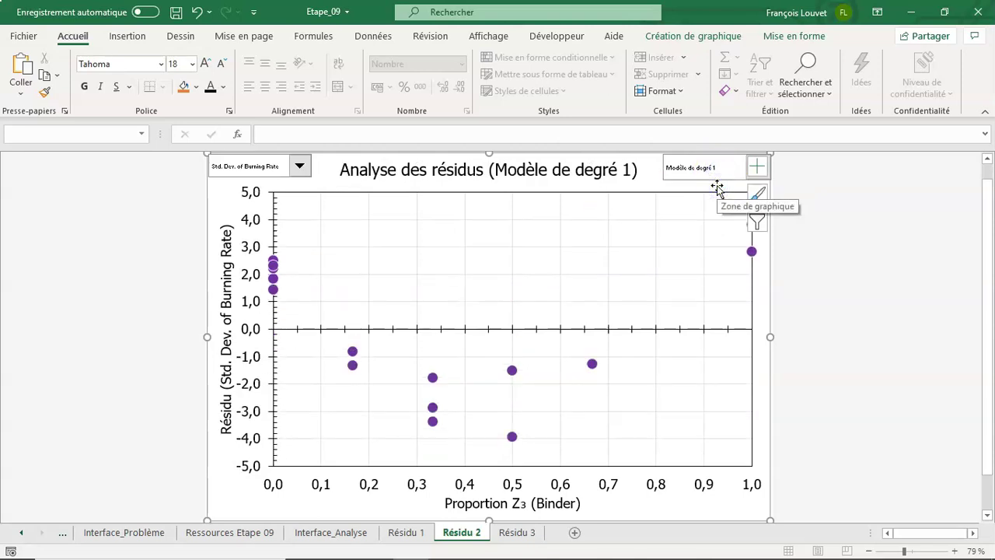
click(176, 14)
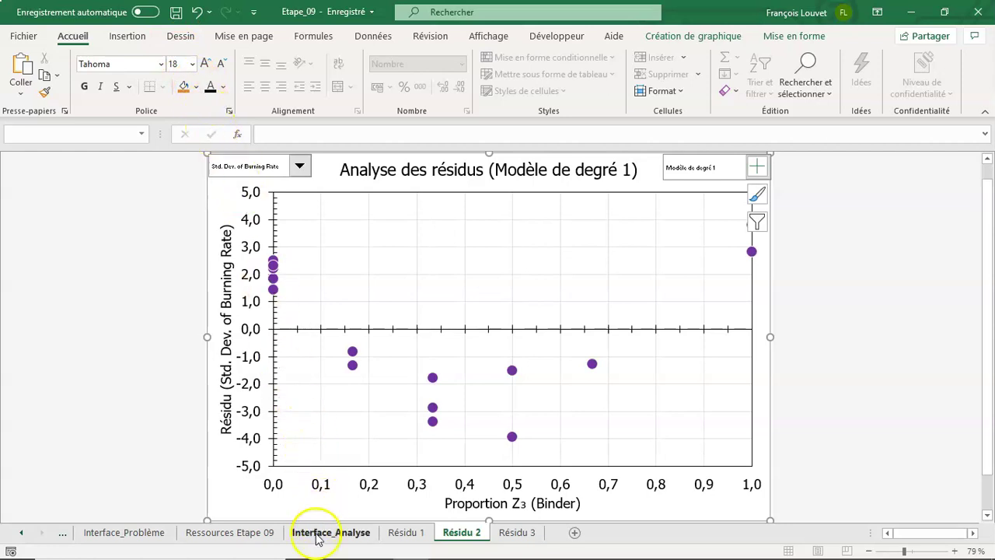
- Review the residual formulas on Ressources Etape 09, then return to Interface_Analyse
click(260, 533)
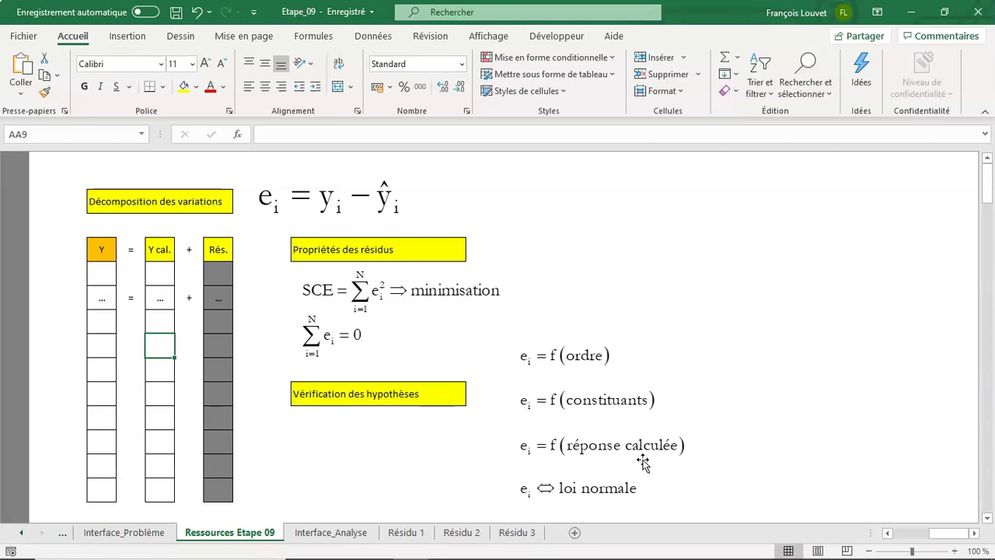
click(349, 535)
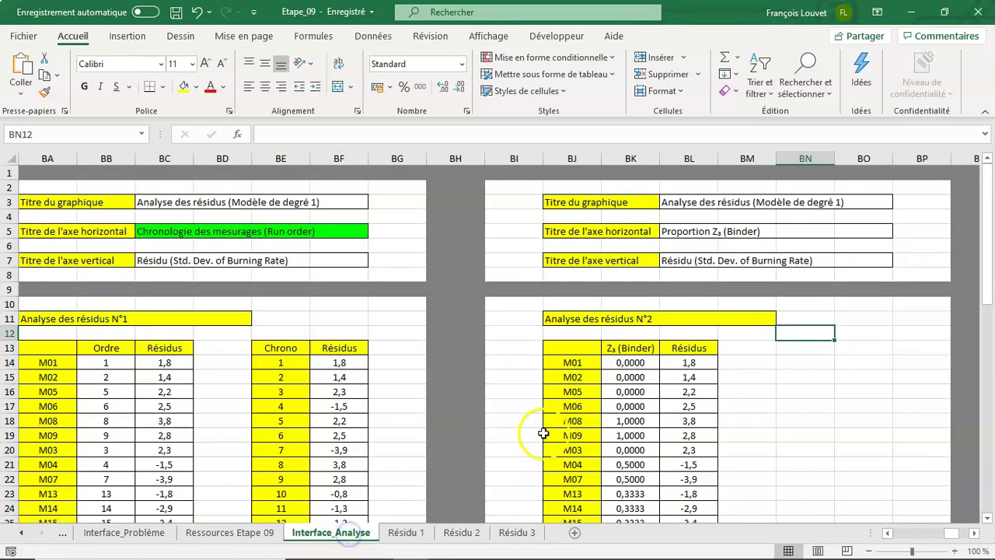
- Fill the N°3 Résidus cells for M01–M12 with the =RESIDUS array formula
click(974, 534)
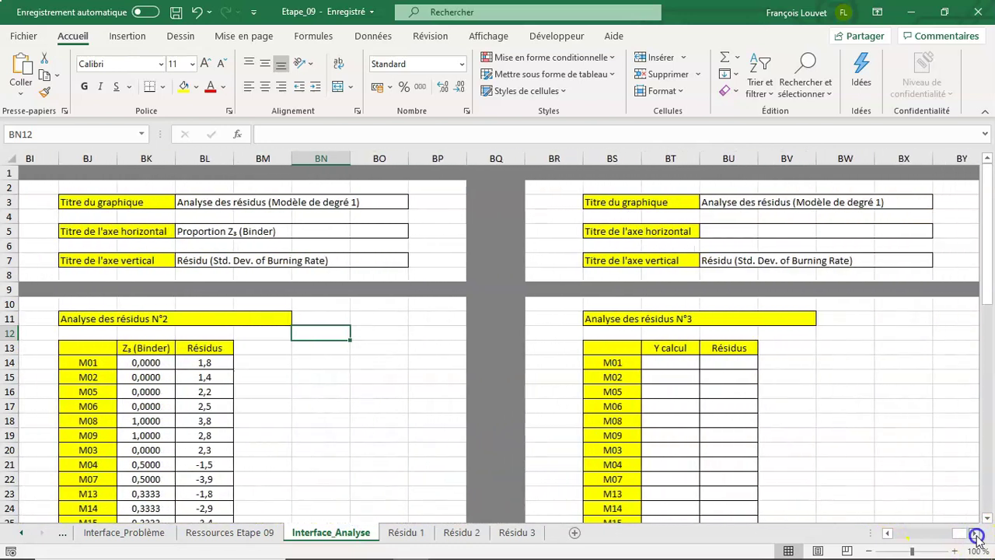
click(975, 534)
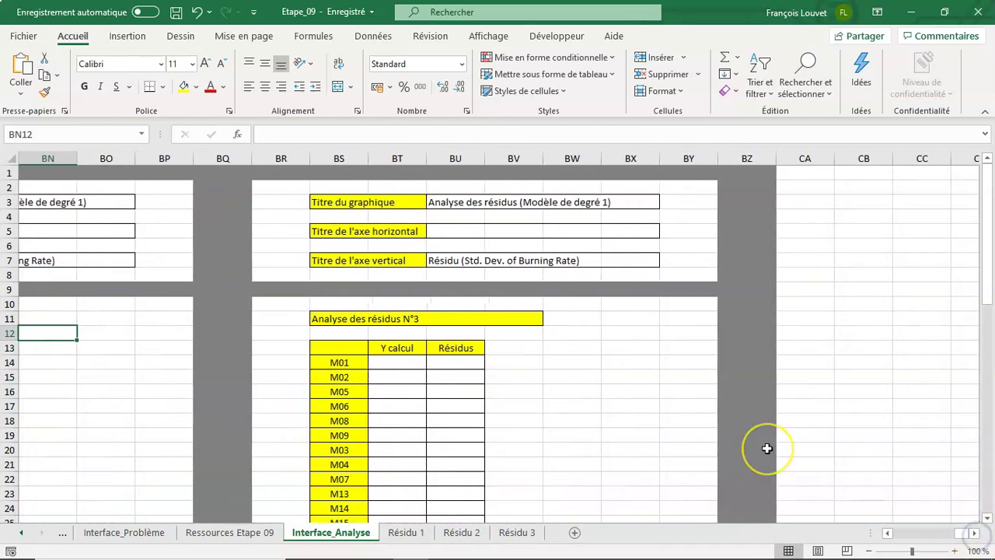
scroll(766, 447, down, 1)
scroll(766, 445, down, 1)
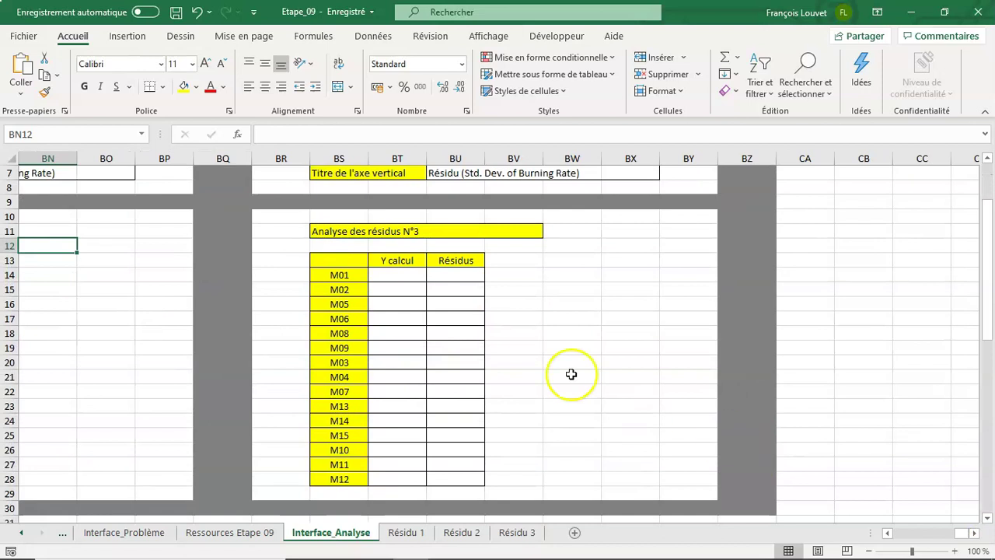
drag(462, 275, 460, 477)
text(=)
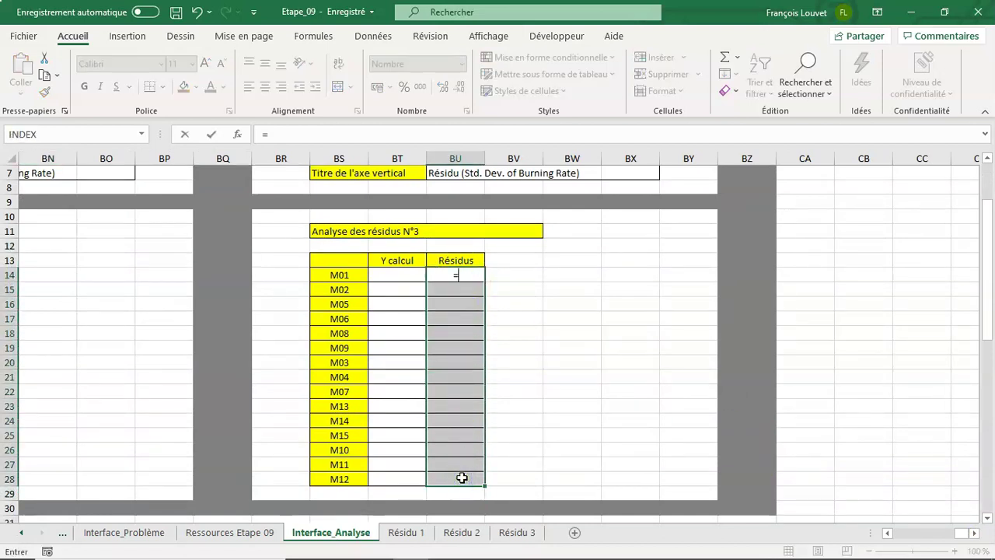
text(RE)
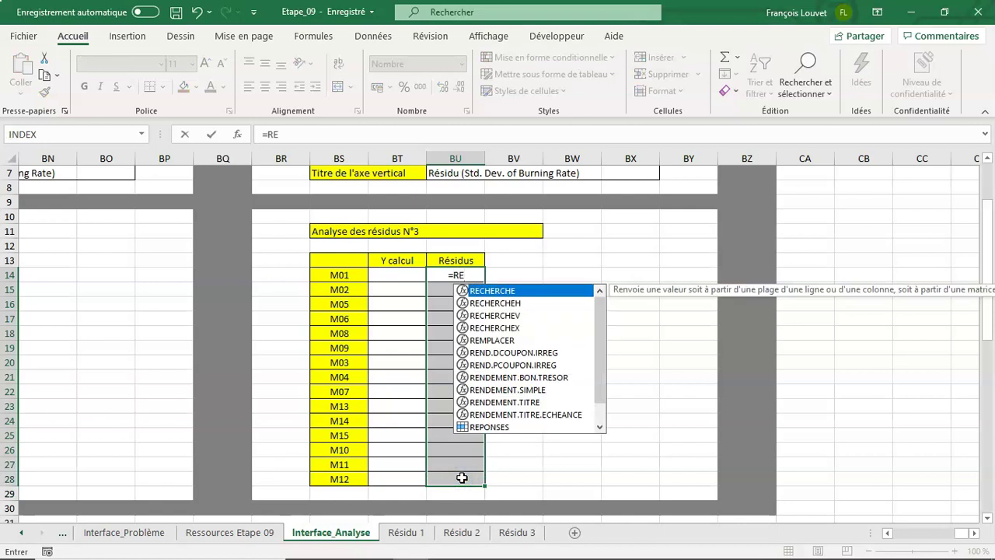
text(SIDUS)
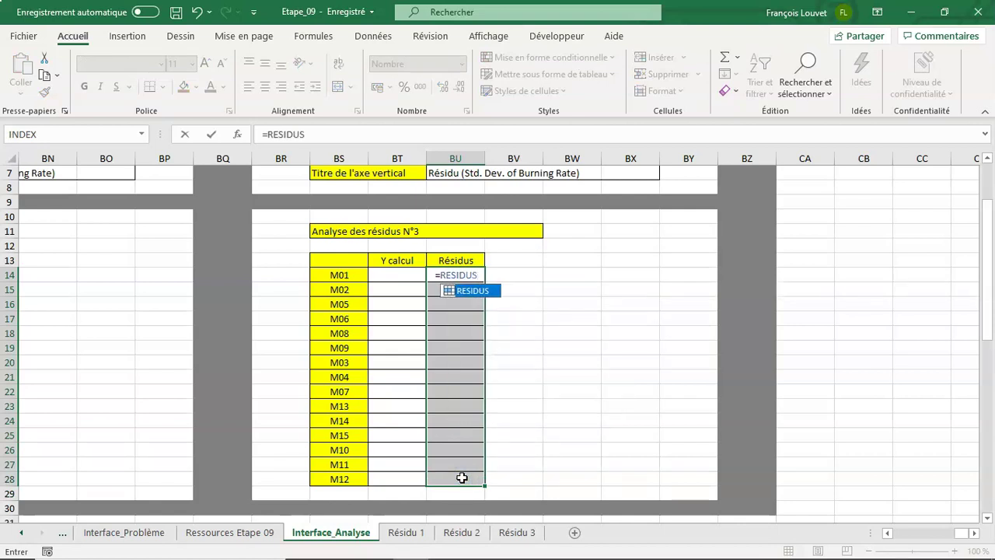
key(ctrl+shift+Return)
drag(396, 275, 395, 478)
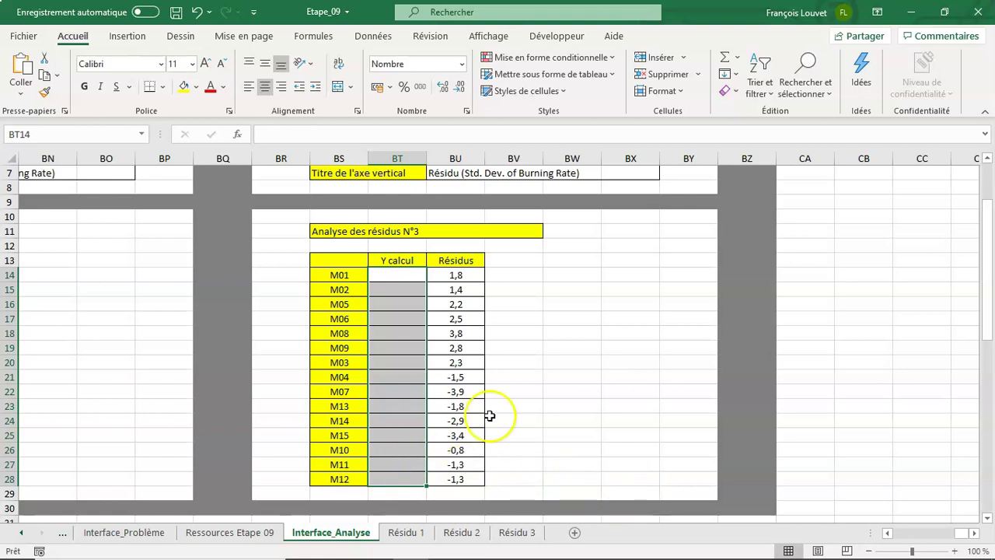
- Enter =PRODUITMAT(X;COEFF) as an array formula in the Y calcul column
click(238, 136)
click(235, 292)
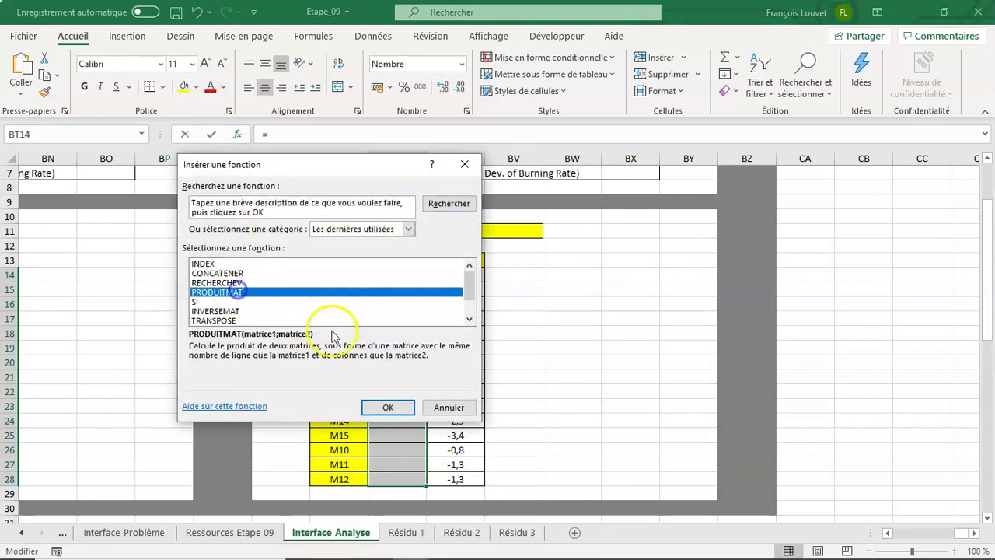
click(388, 407)
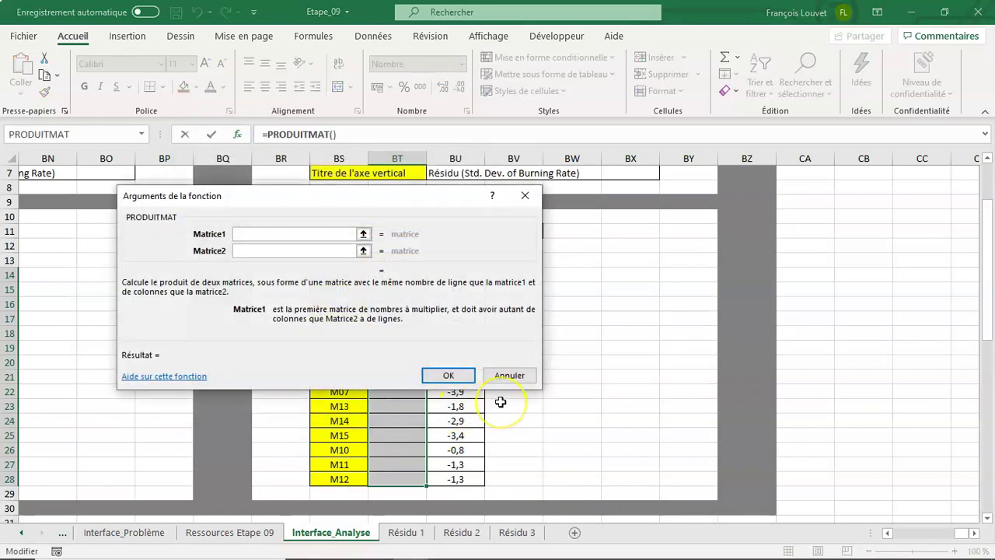
text(X;CO)
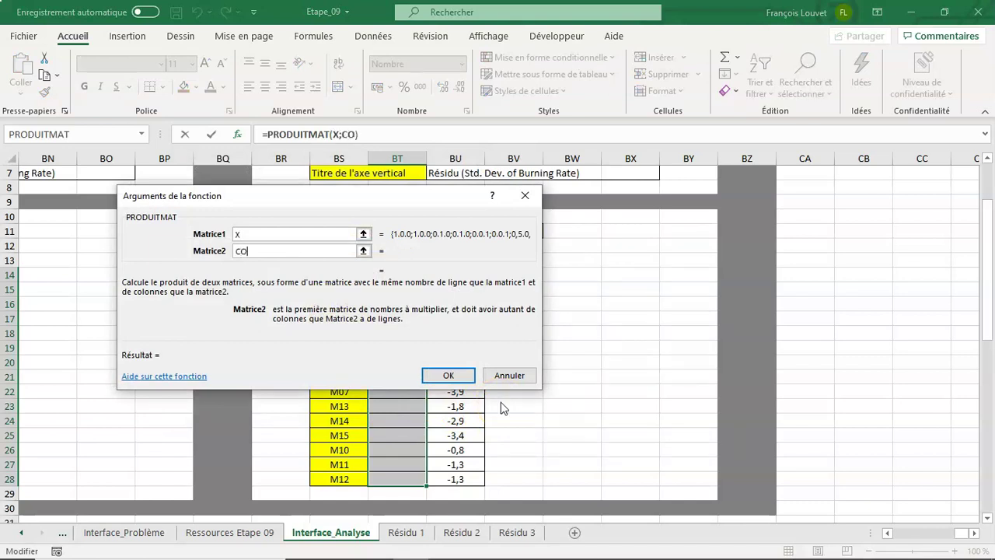
text(EFF)
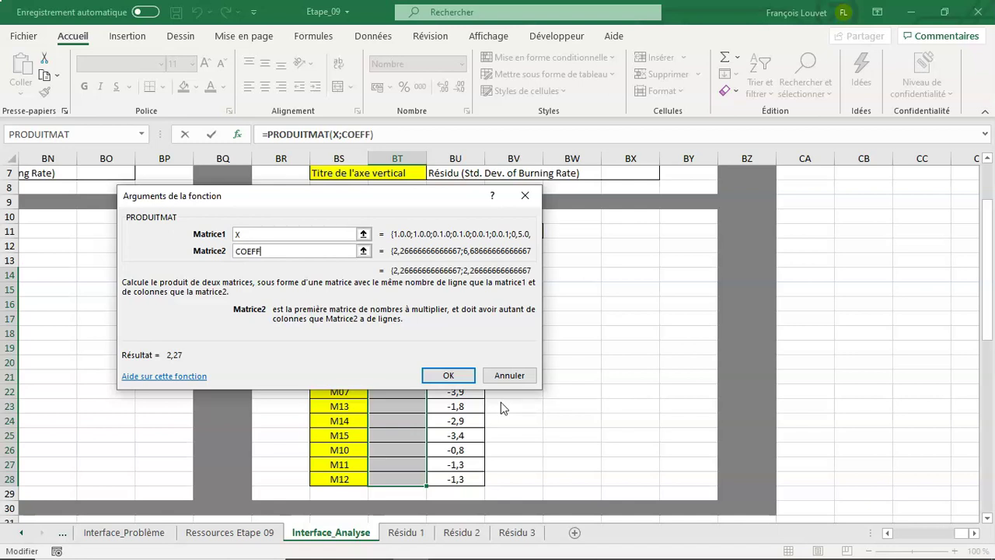
key(ctrl+shift+Return)
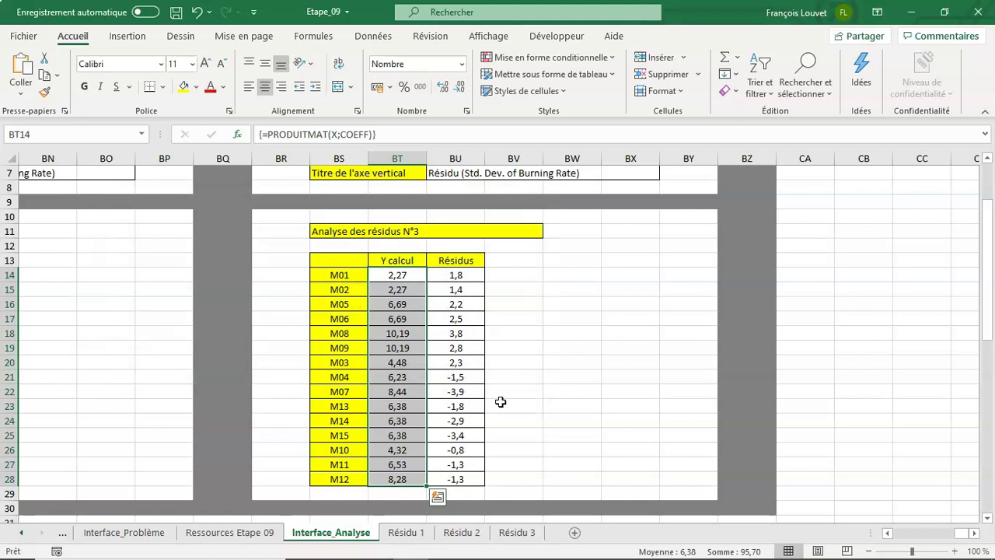
click(396, 275)
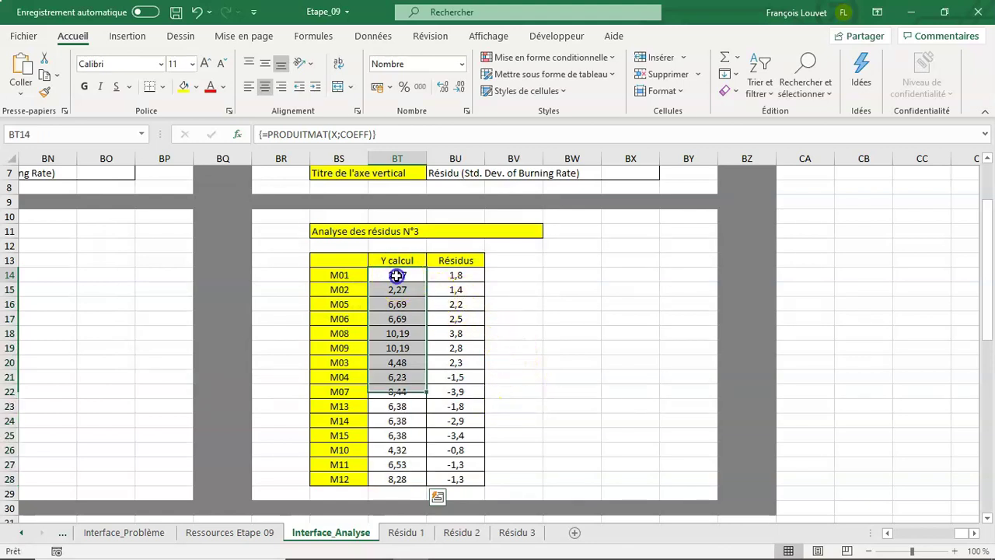
drag(396, 275, 466, 476)
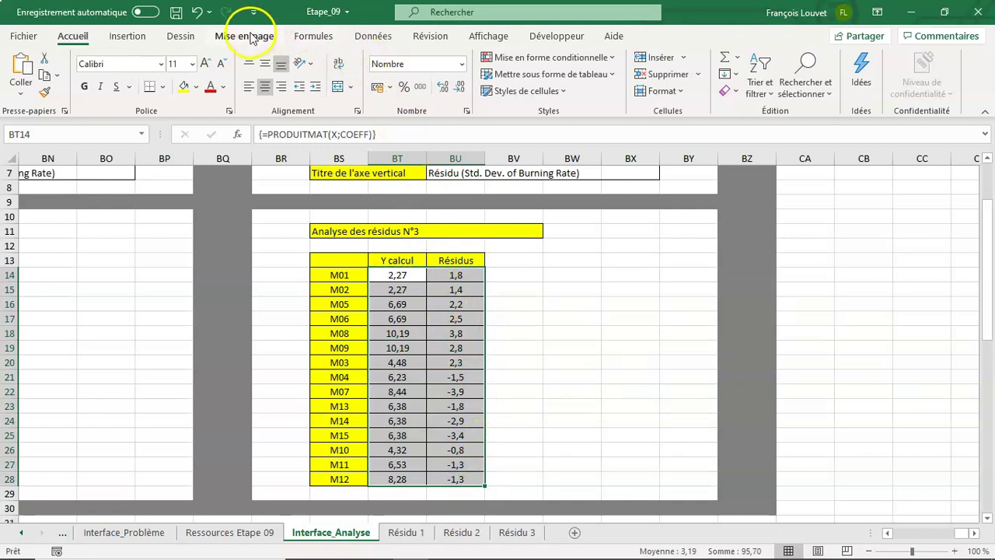
click(122, 42)
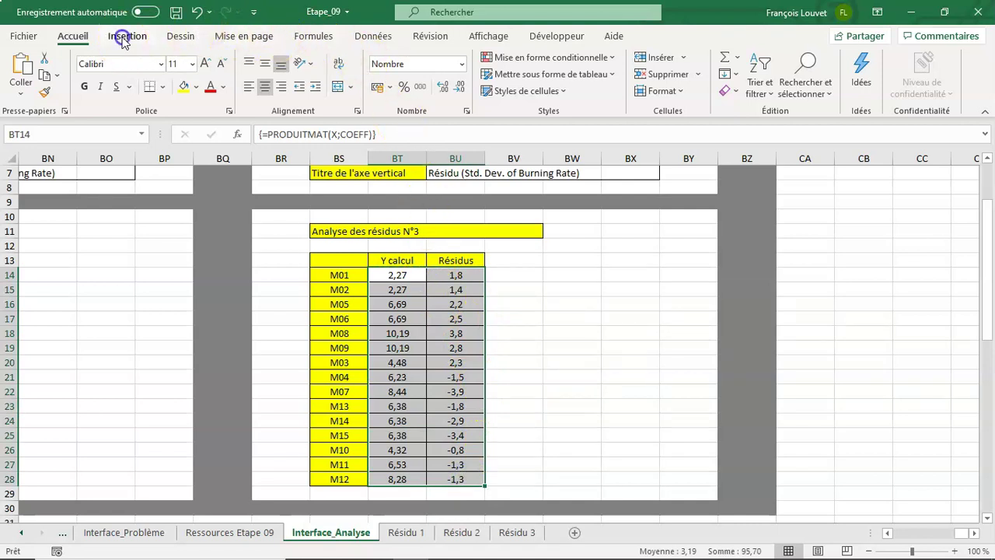
click(393, 91)
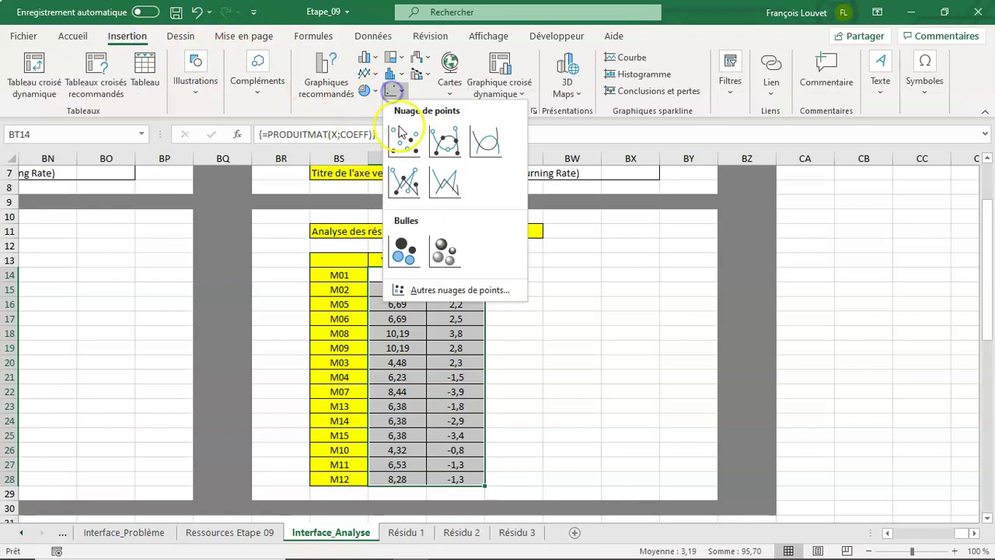
click(401, 134)
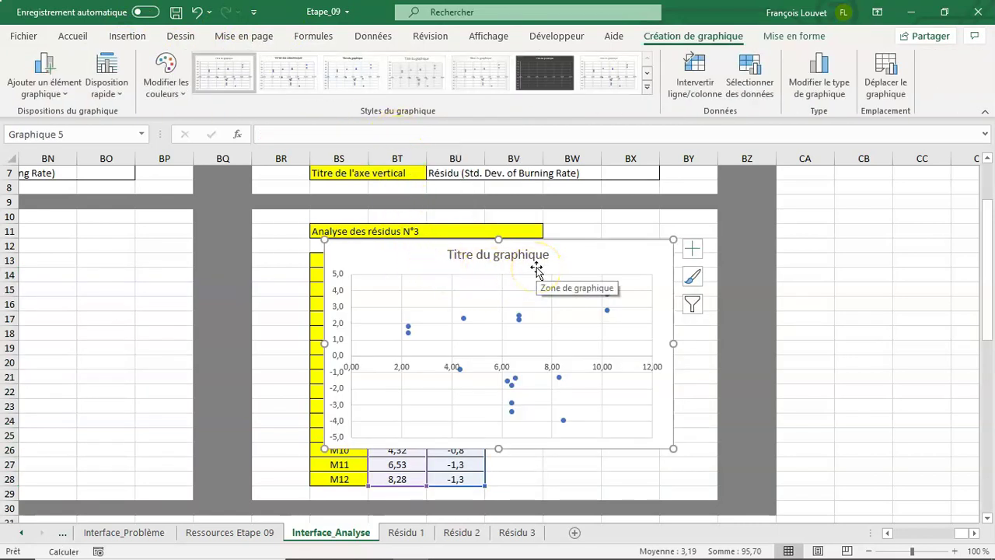
key(Delete)
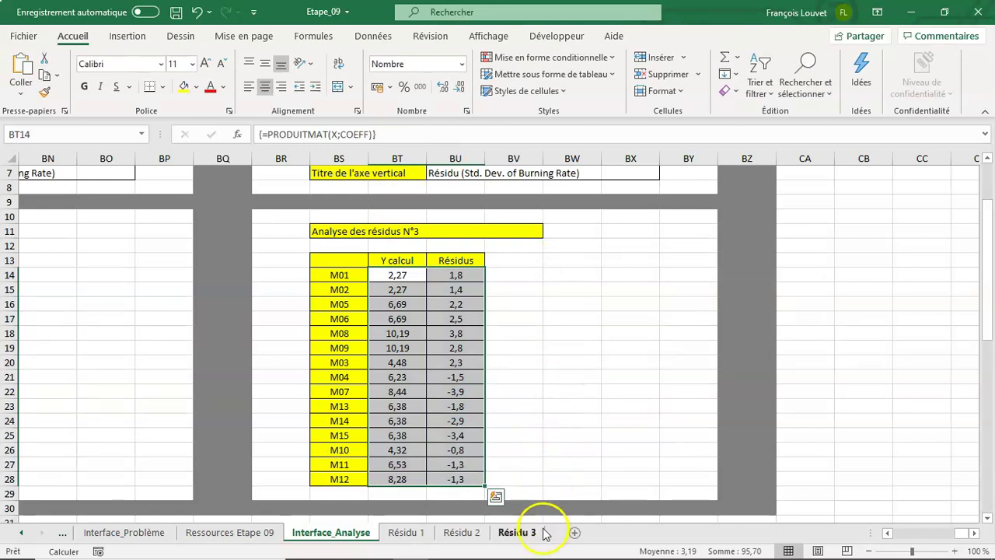
click(544, 533)
click(554, 519)
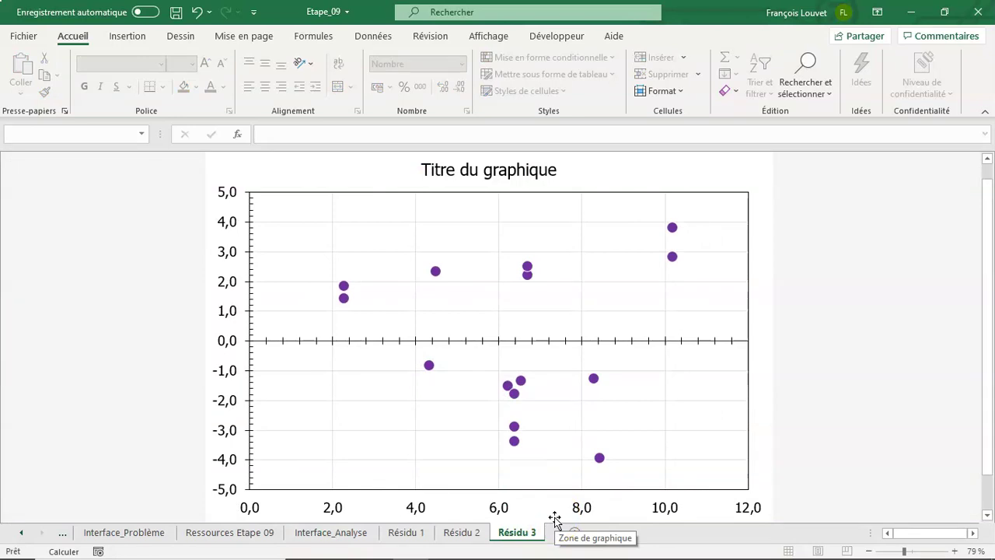
click(342, 532)
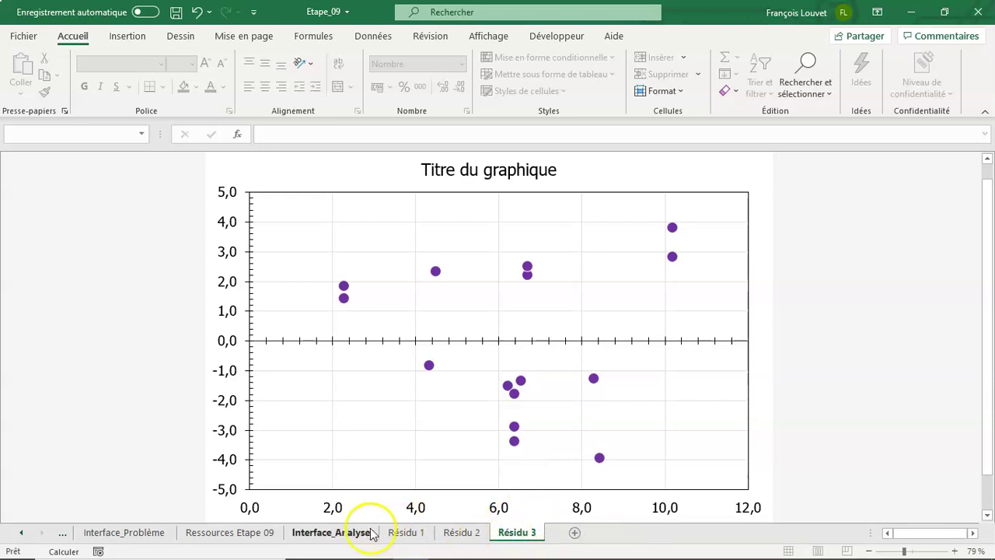
scroll(602, 381, up, 2)
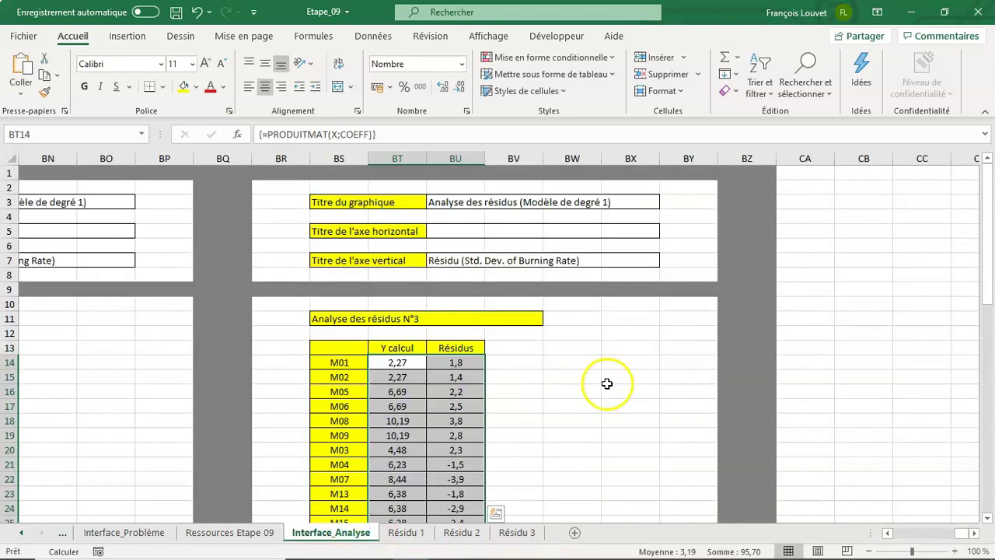
click(450, 214)
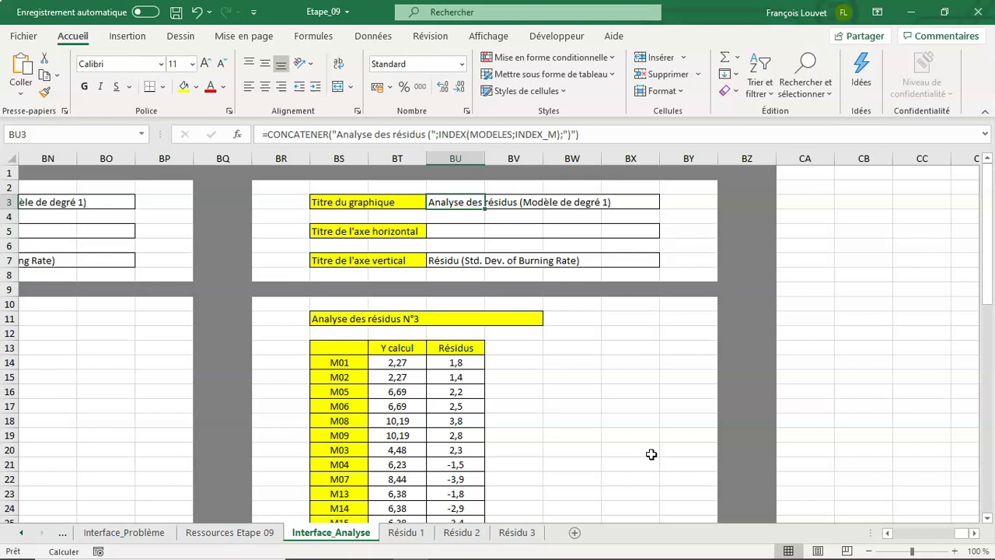
click(446, 231)
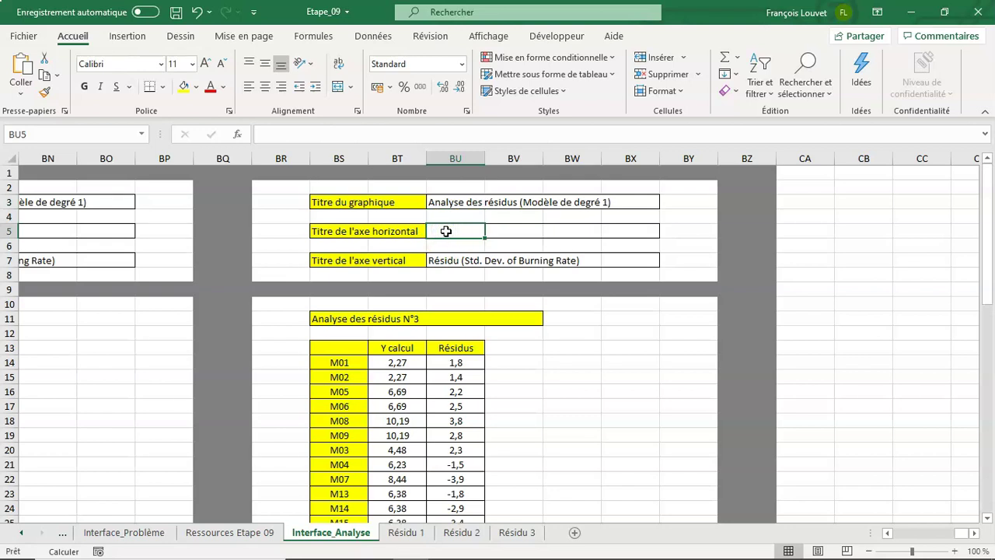
click(887, 533)
drag(886, 535, 888, 536)
click(327, 234)
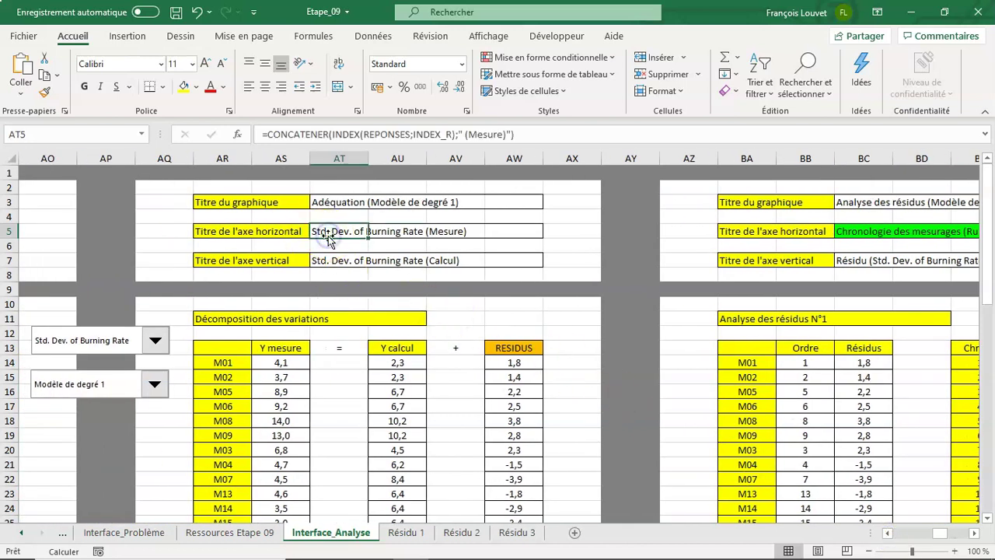
click(458, 232)
click(449, 260)
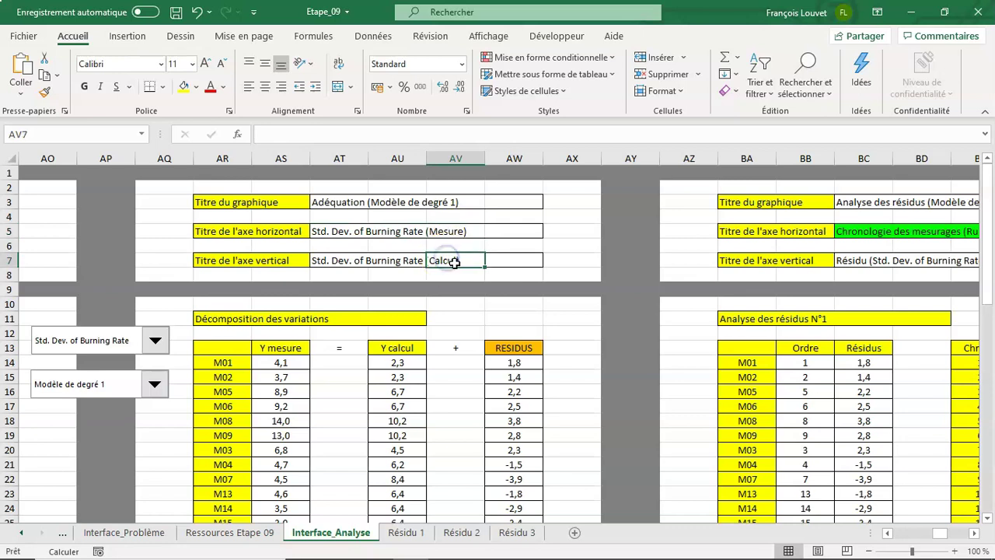
click(974, 533)
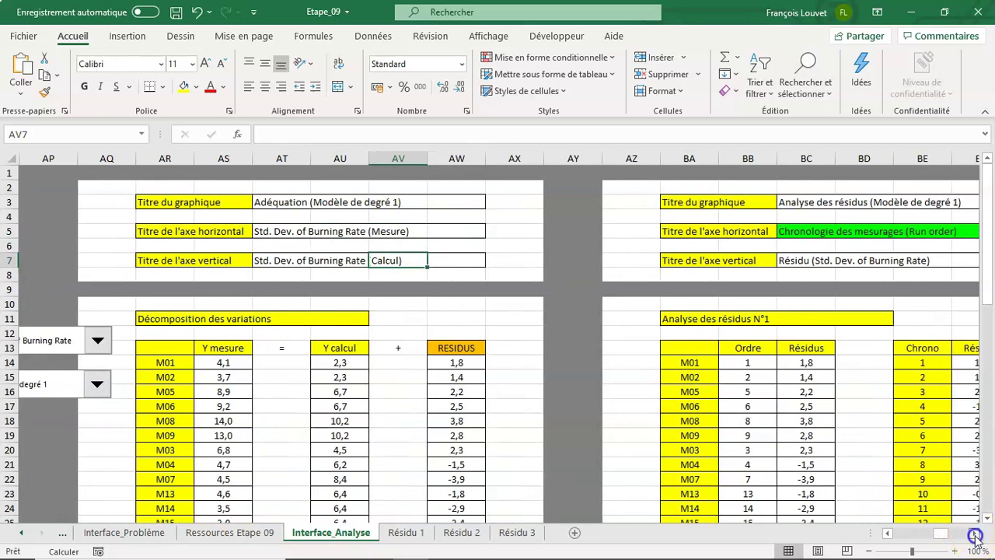
drag(974, 533, 739, 418)
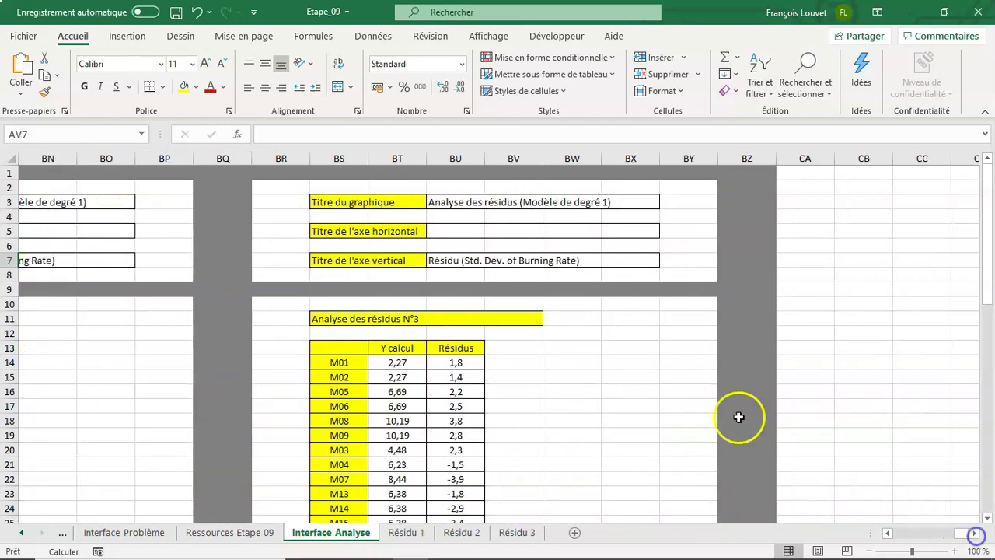
click(446, 231)
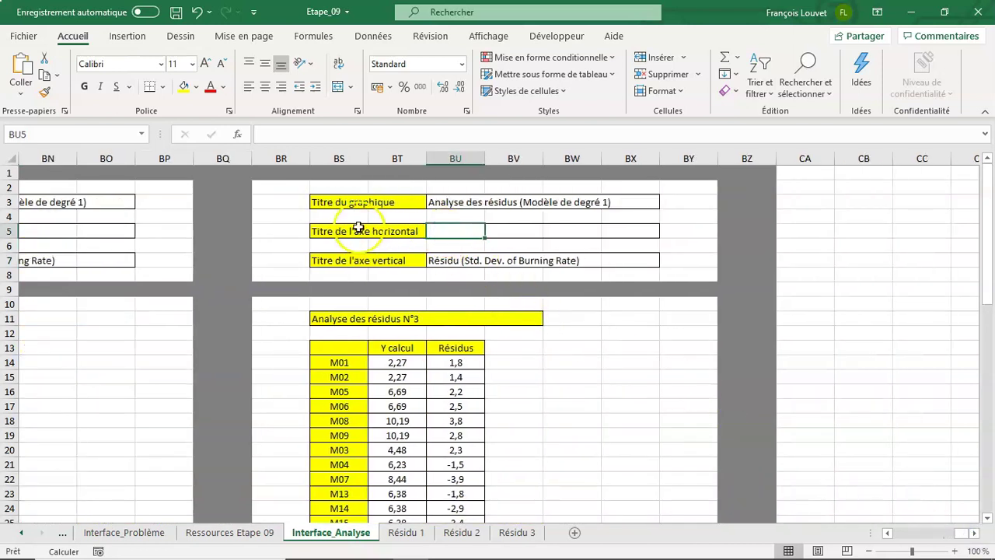
click(319, 36)
- Start a CONCATENER formula in BU5 whose first text is INDEX(REPONSES;INDEX_R)
click(23, 78)
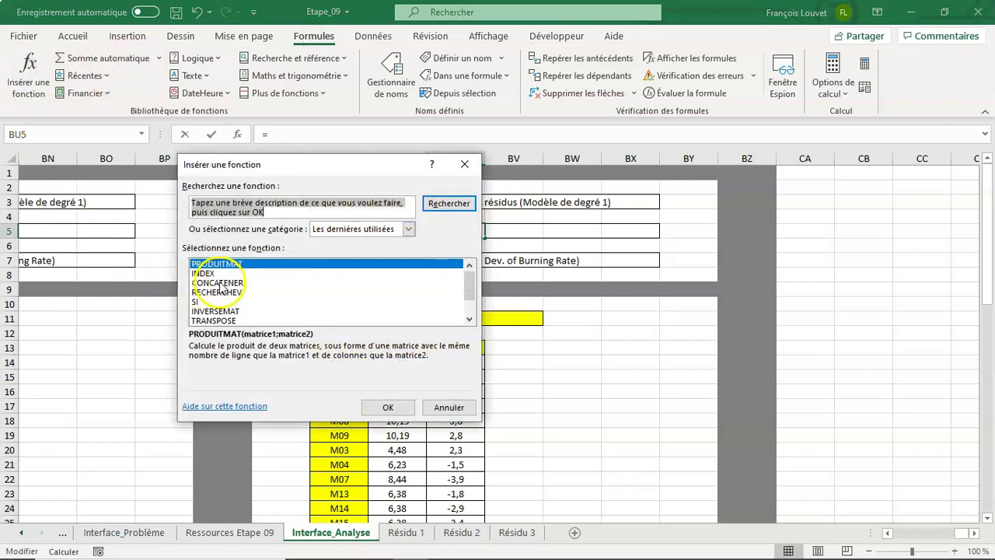
click(219, 283)
click(388, 407)
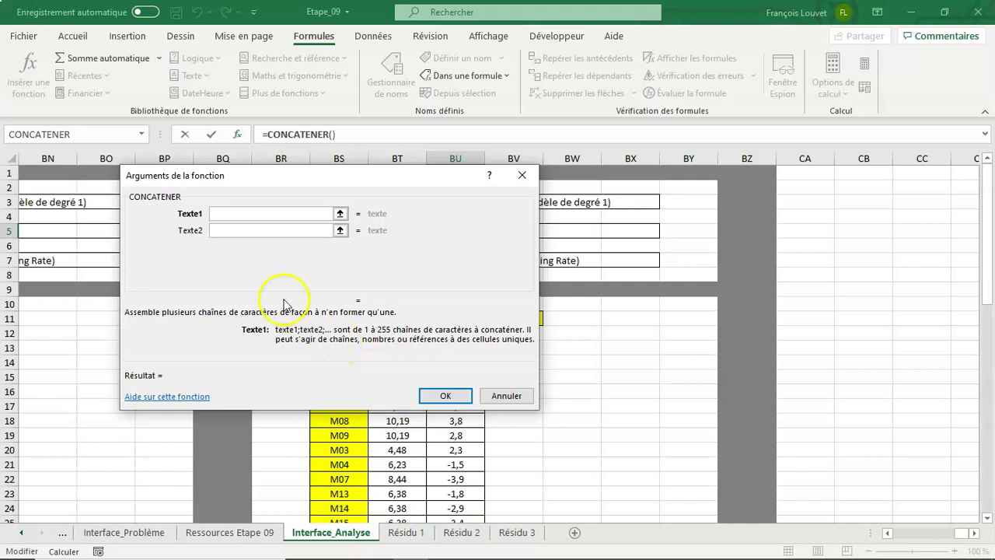
click(138, 135)
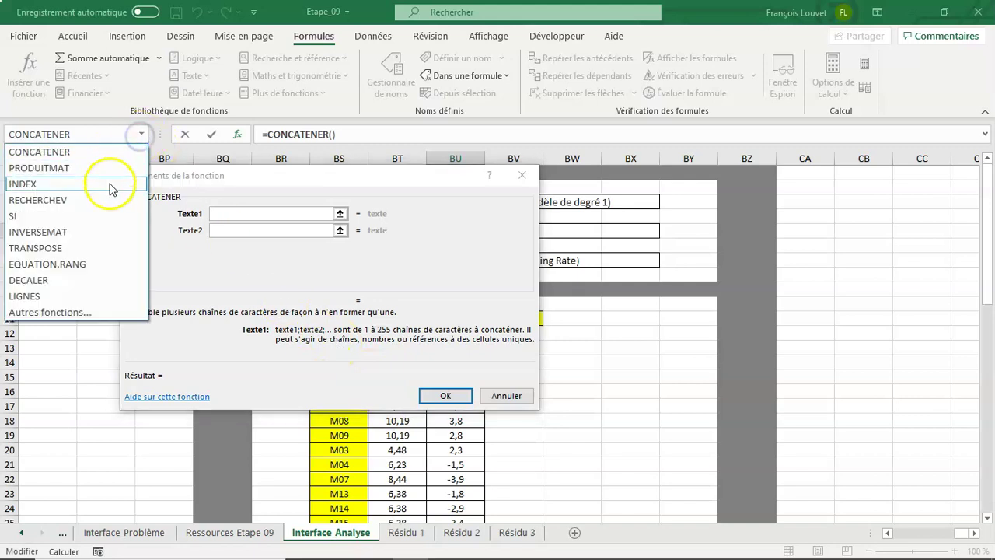
click(112, 185)
key(Return)
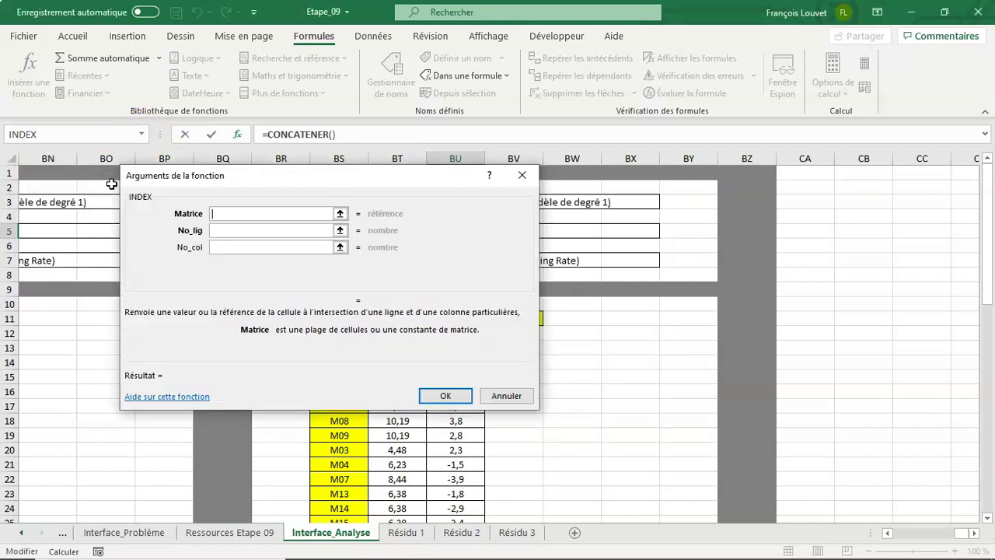
text(REPONSES)
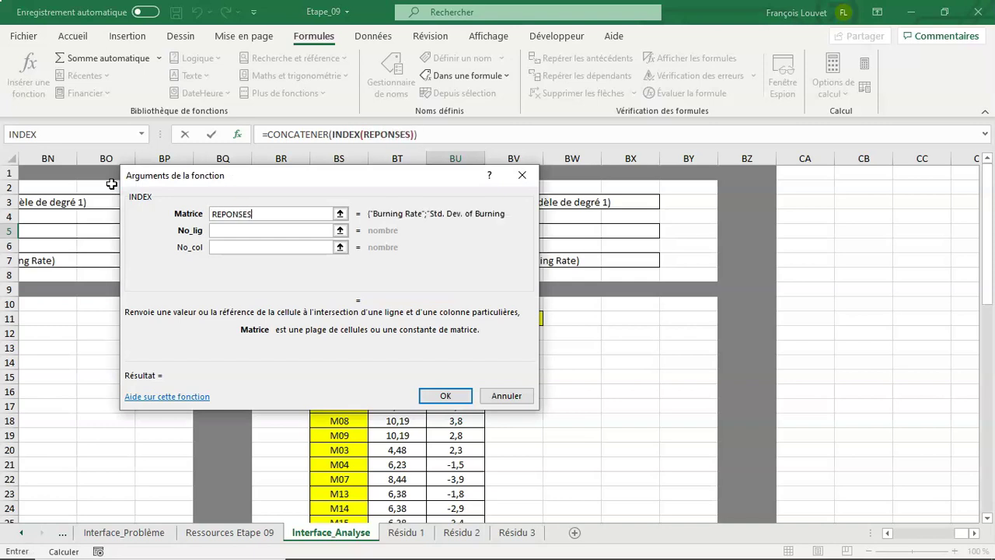
key(Tab)
text(INDEX)
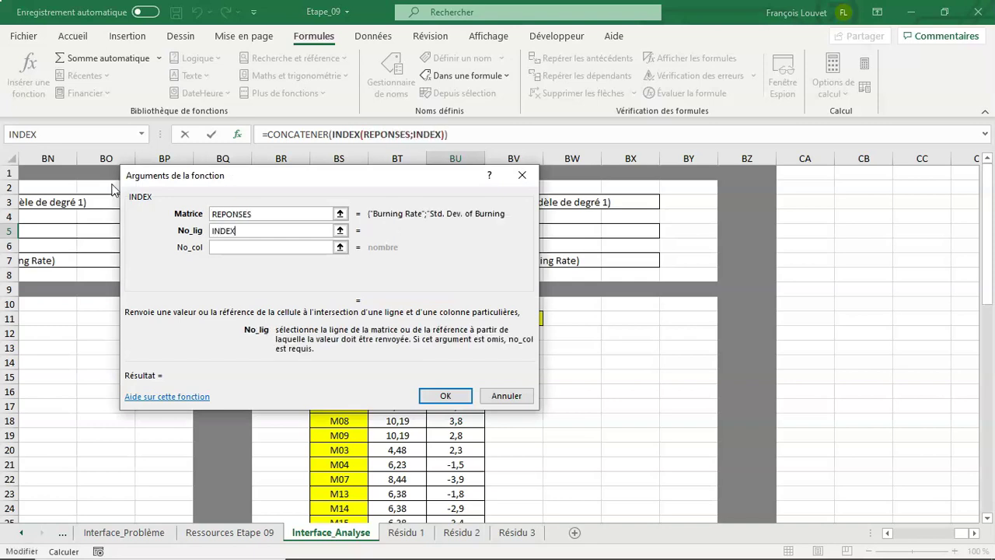
text(_R)
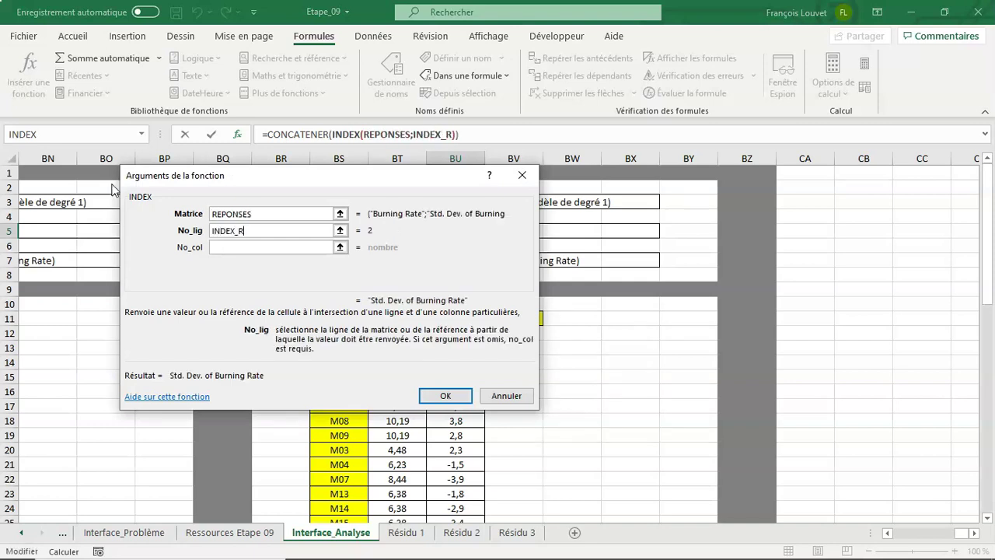
- Add " (Calcul)" as the second text and commit, so BU5 reads 'Std. Dev. of Burning Rate (Calcul)'
click(293, 134)
click(295, 134)
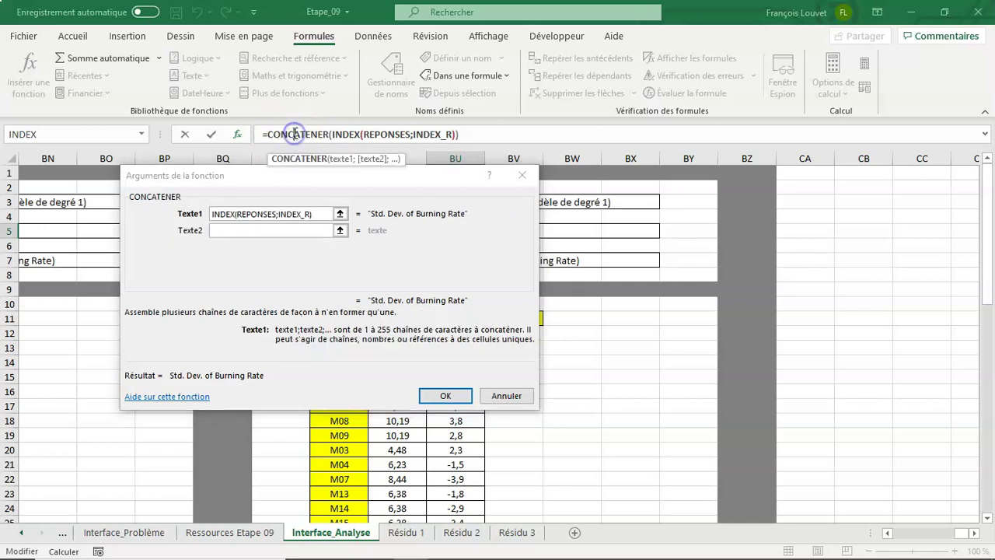
click(245, 228)
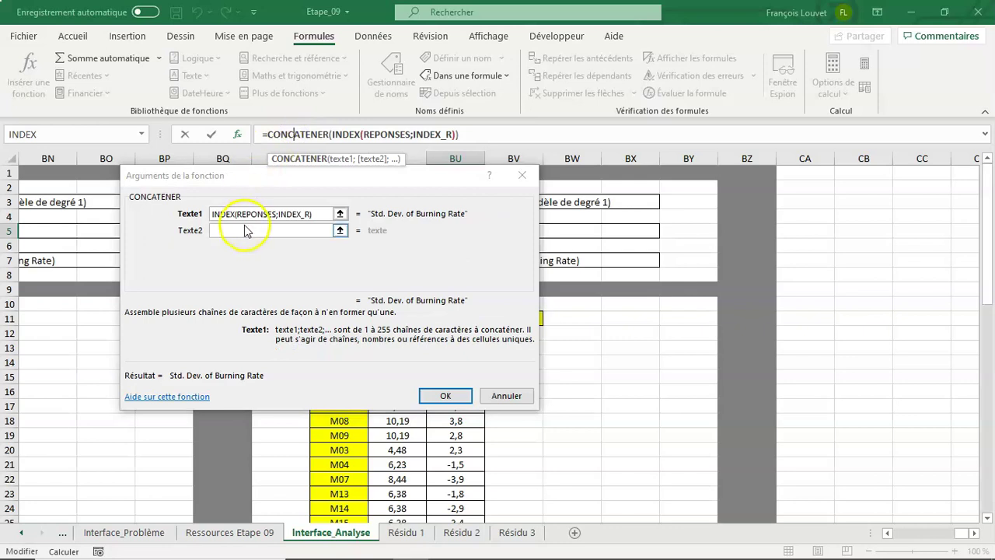
click(246, 230)
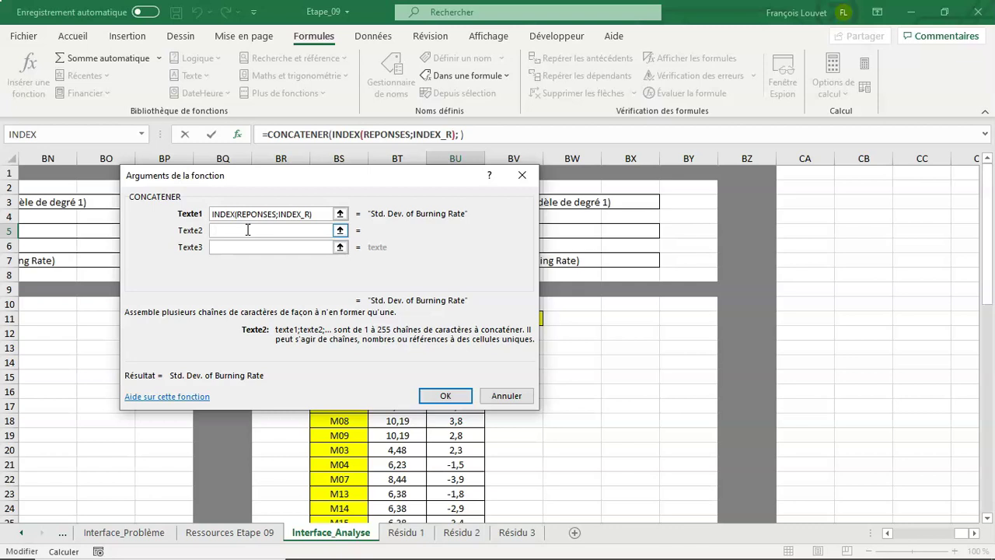
text((Calcul)
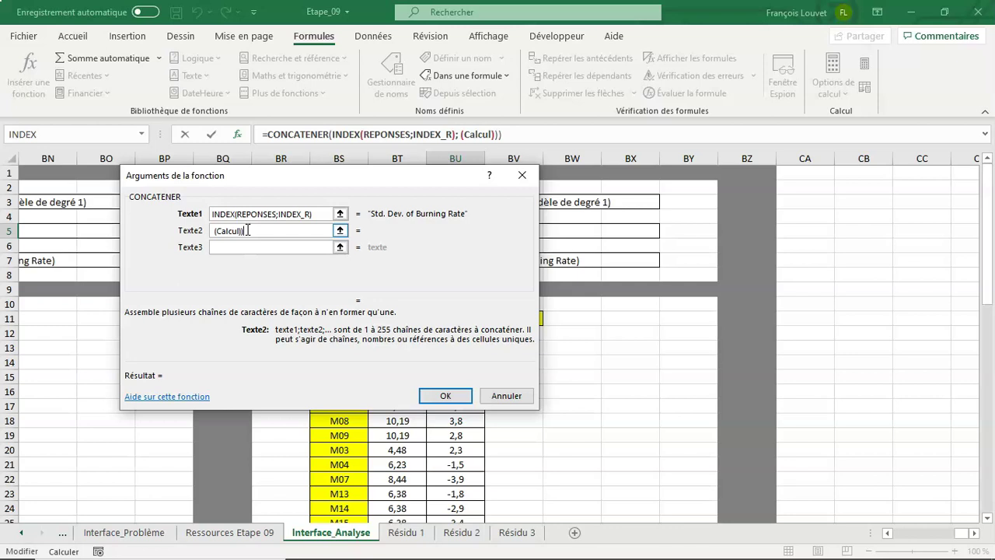
key(Return)
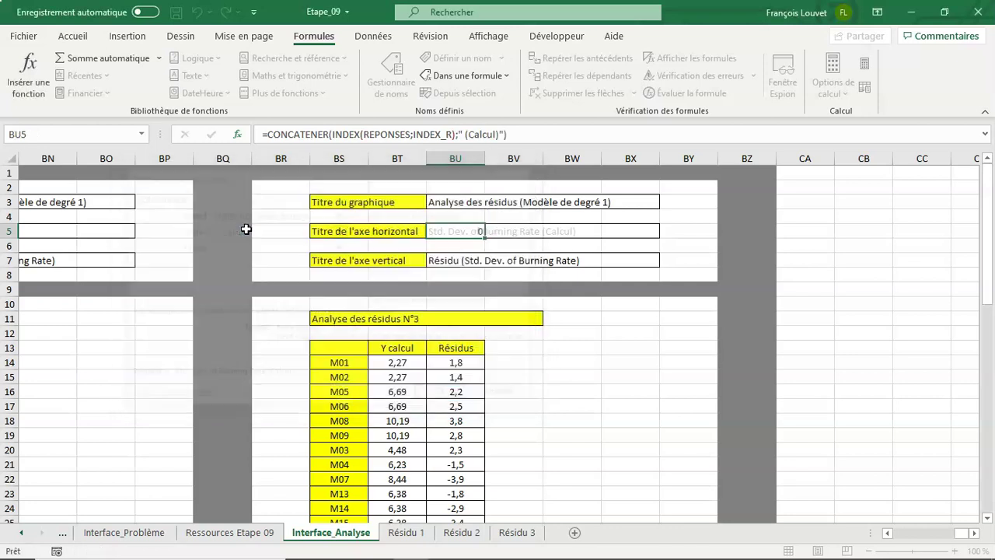
click(604, 319)
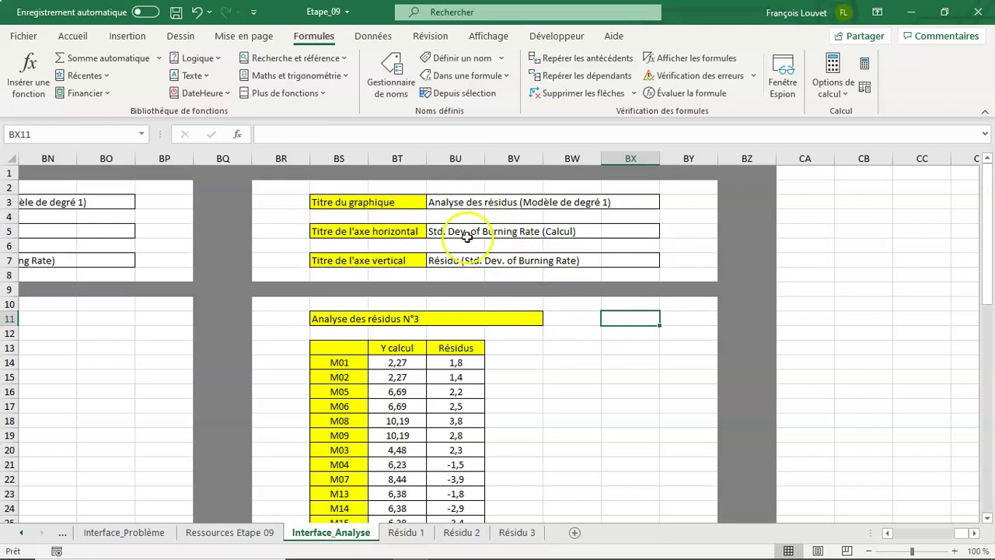
- Add a horizontal axis title to the Résidu 3 chart linked to Interface_Analyse!BU5
click(517, 533)
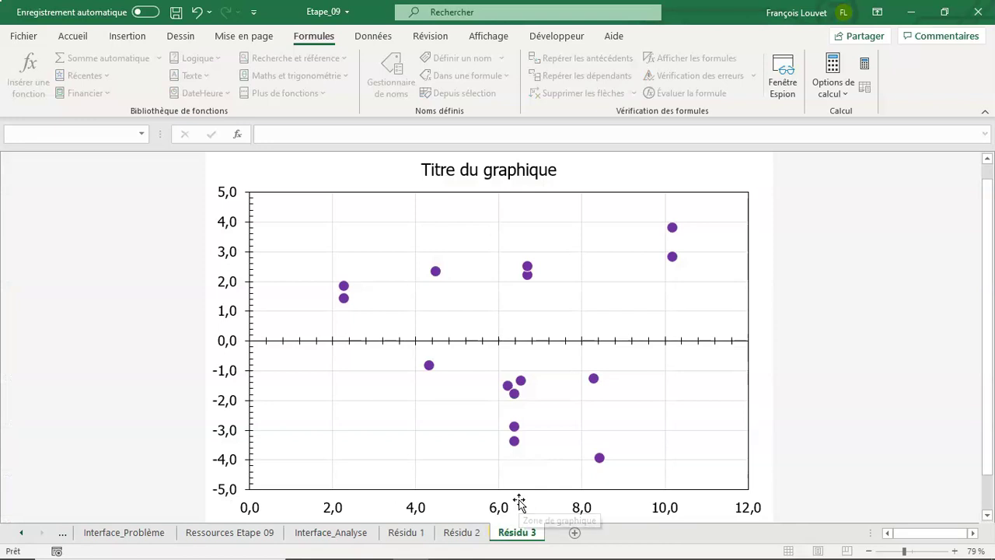
click(586, 164)
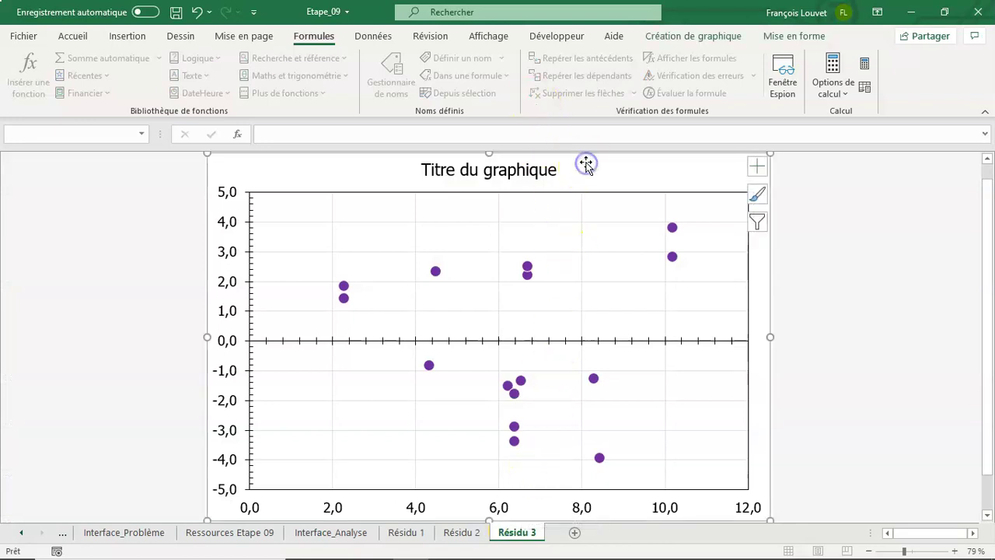
click(660, 36)
click(49, 84)
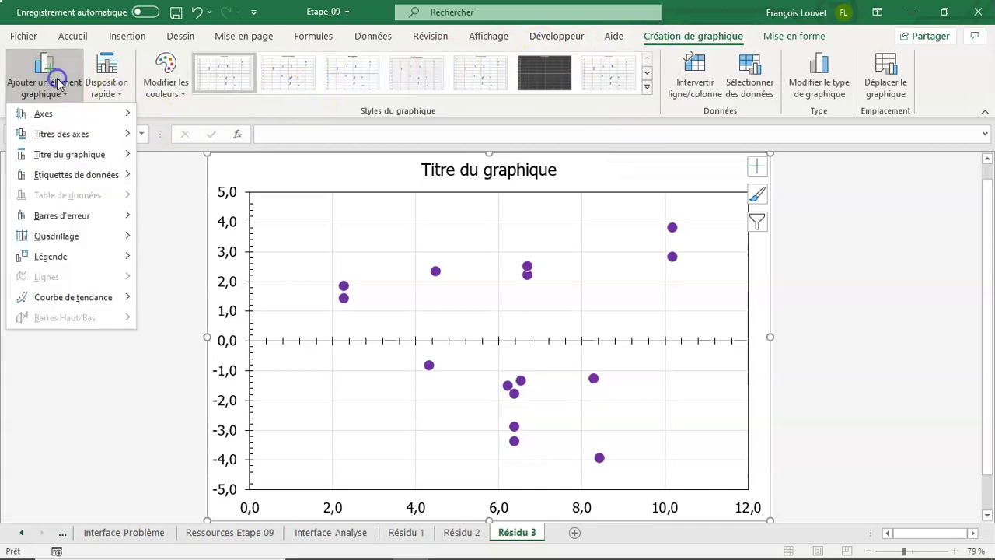
mouse_move(67, 134)
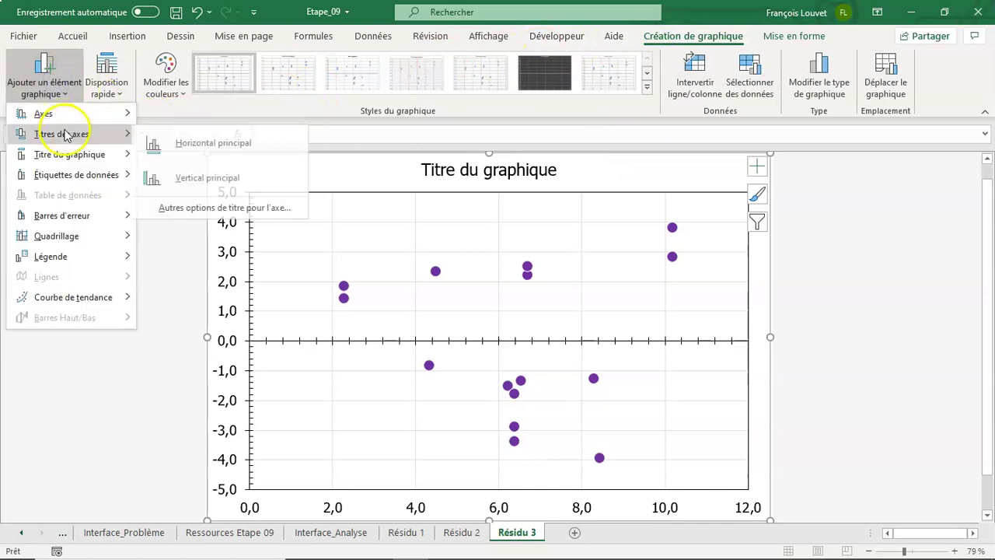
click(177, 144)
text(=)
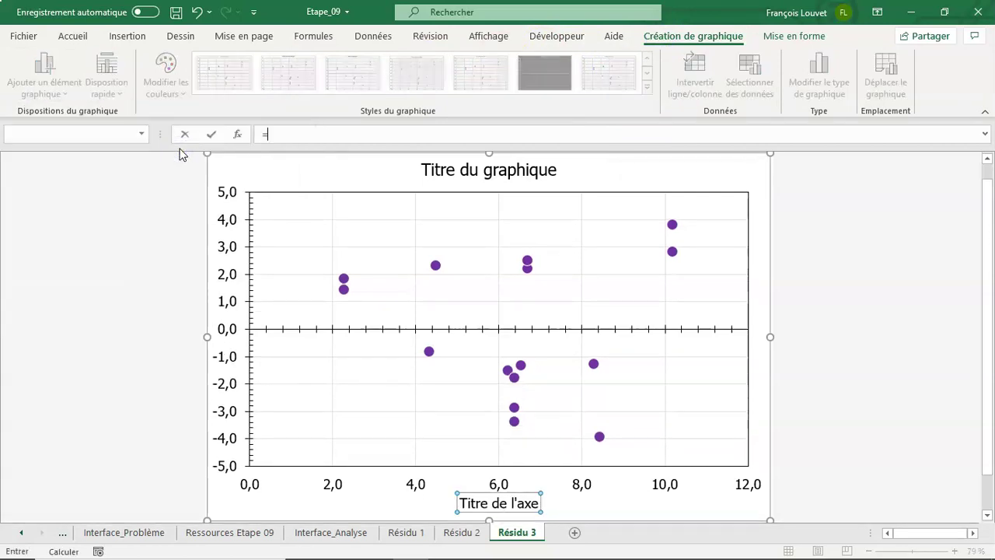
click(330, 532)
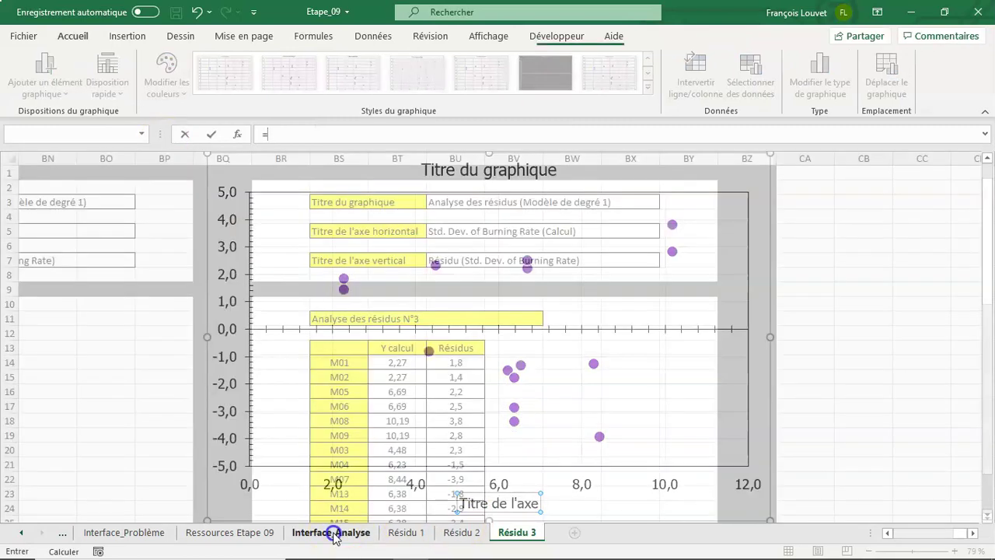
click(456, 231)
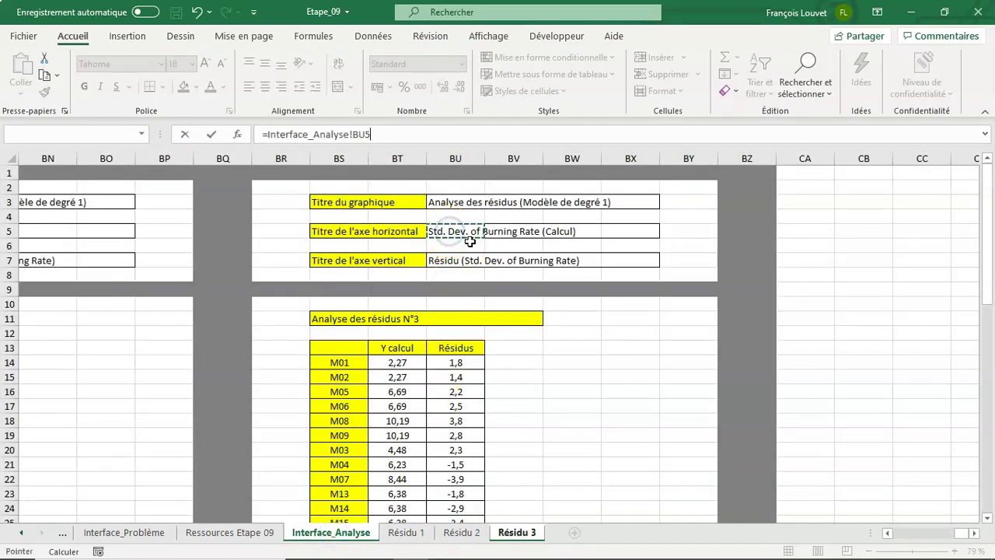
key(Return)
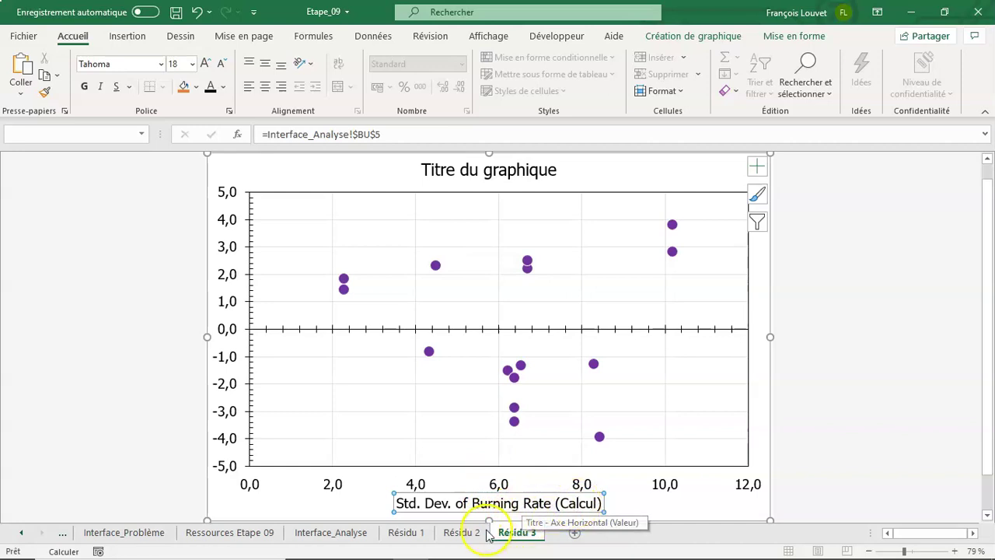
click(481, 176)
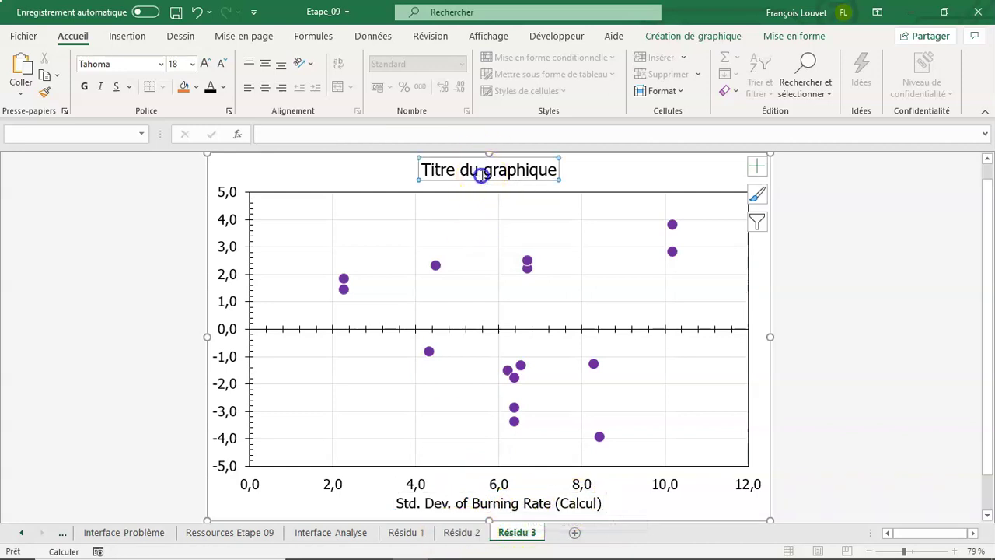
- Link the chart title to Interface_Analyse!BU3, reading 'Analyse des résidus (Modèle de degré 1)'
text(=)
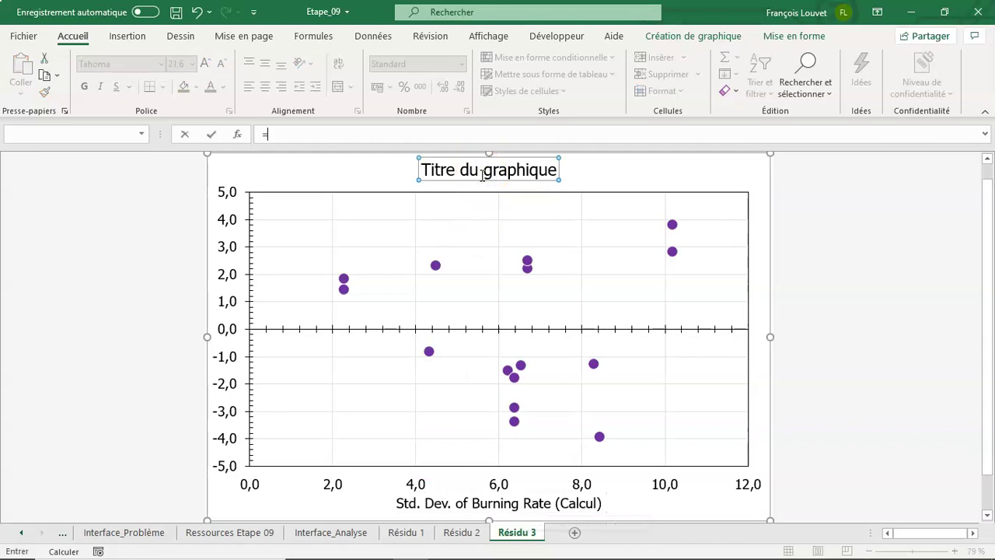
click(344, 532)
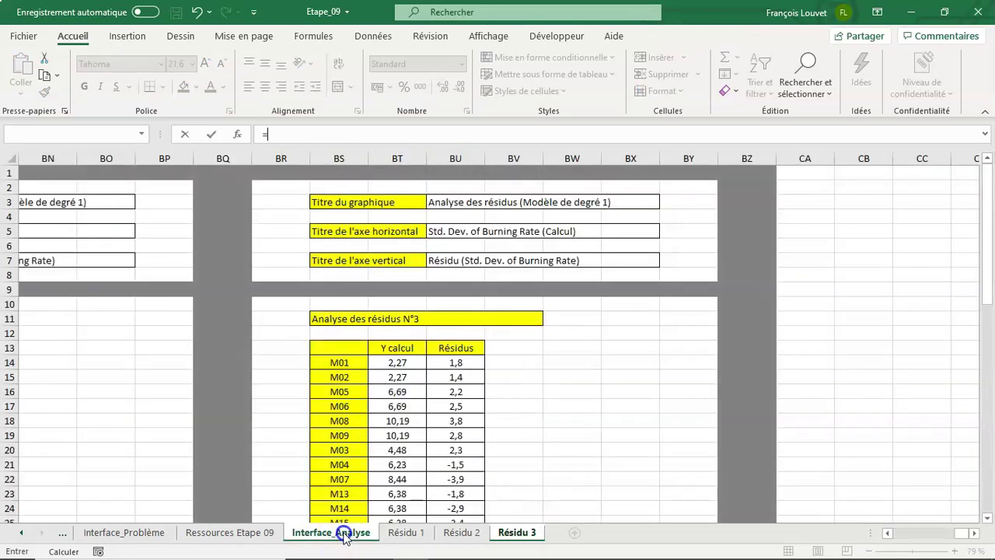
click(456, 202)
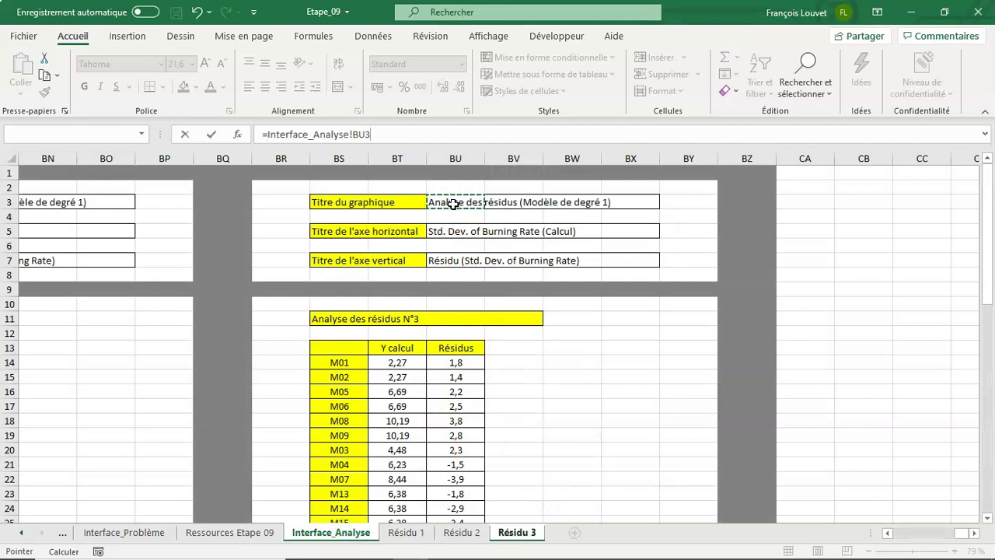
key(Return)
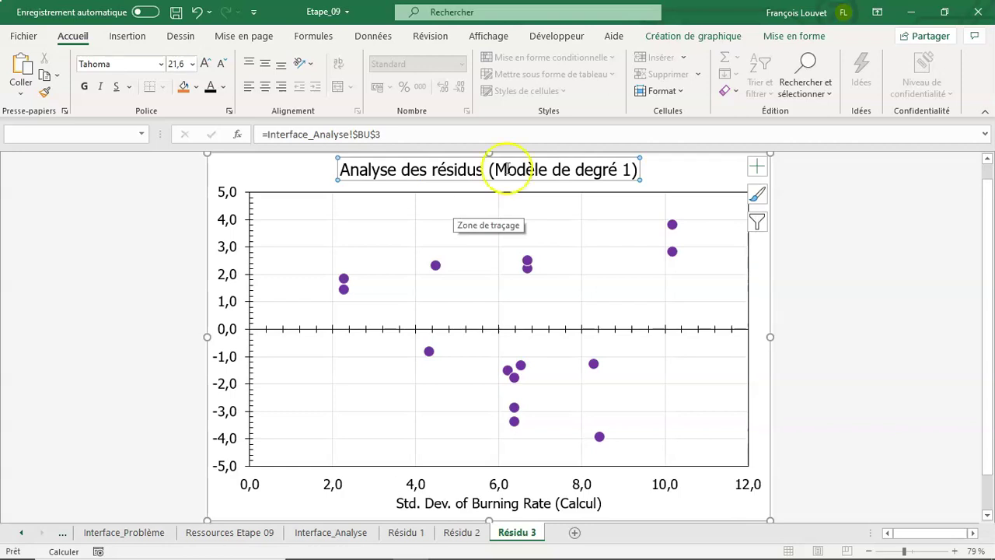
click(665, 35)
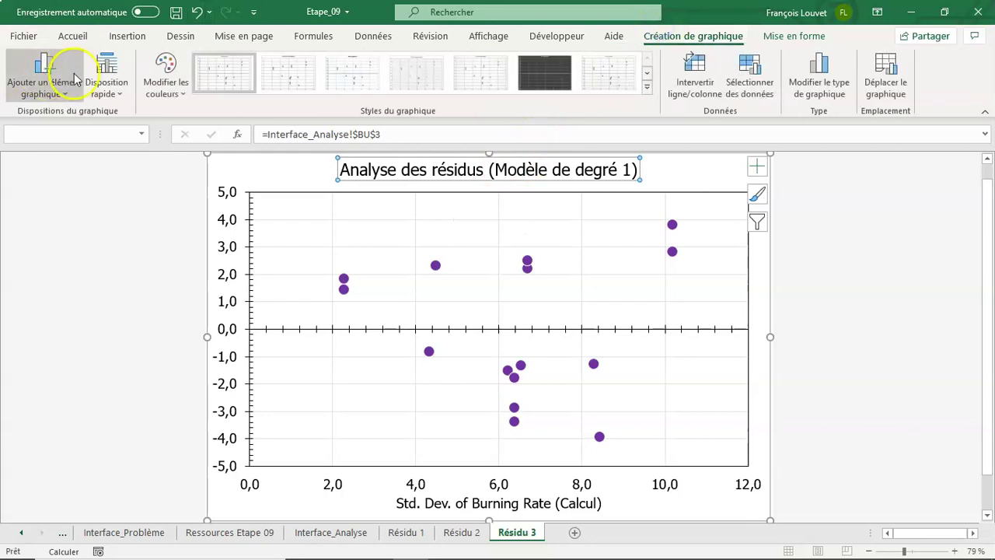
- Add a vertical axis title linked to Interface_Analyse!BU7, reading 'Résidu (Std. Dev. of Burning Rate)'
click(44, 81)
mouse_move(67, 132)
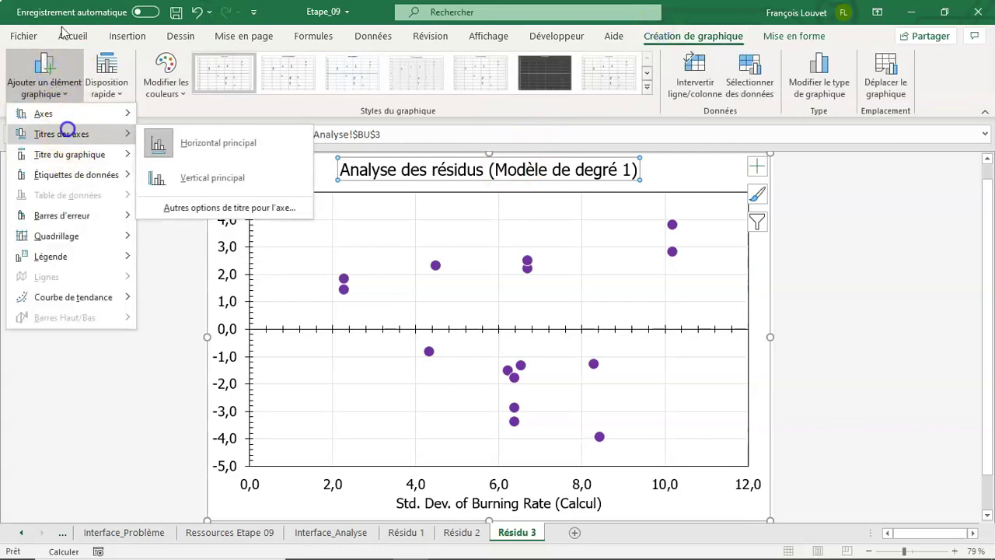
click(220, 171)
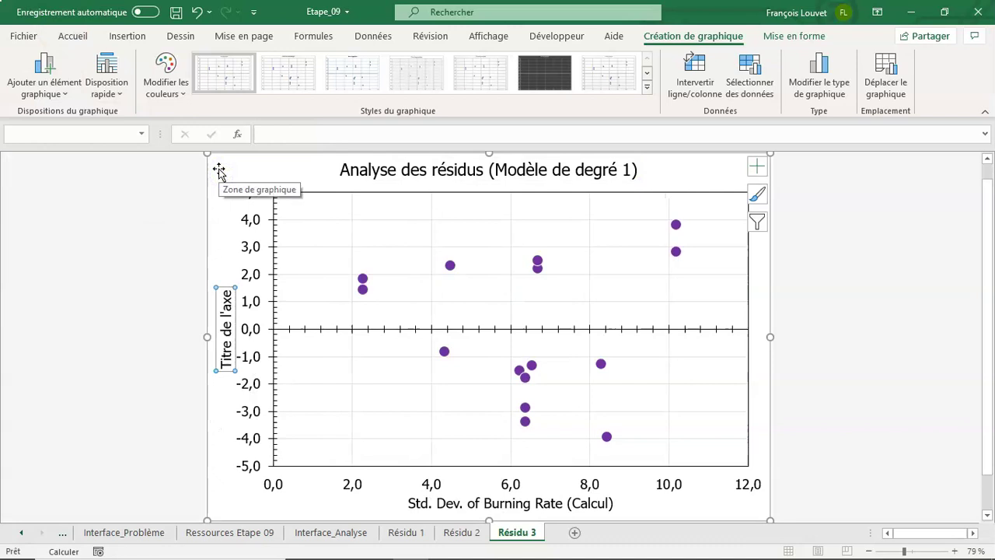
text(=)
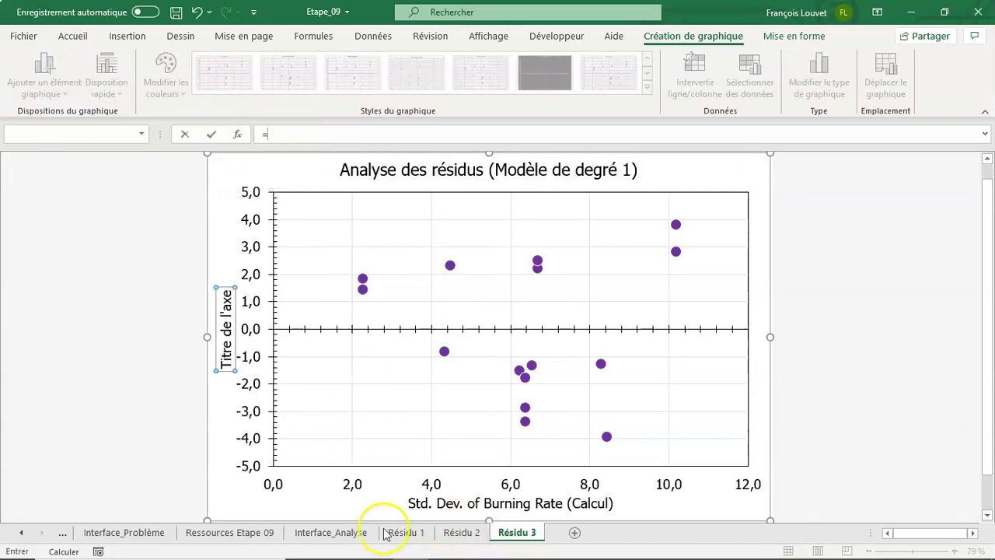
click(353, 535)
click(444, 260)
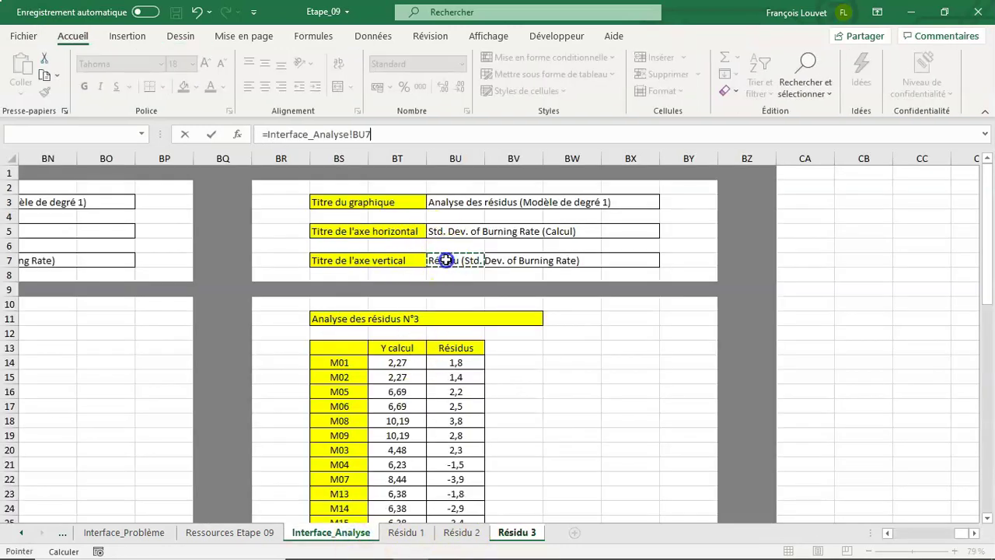
key(Return)
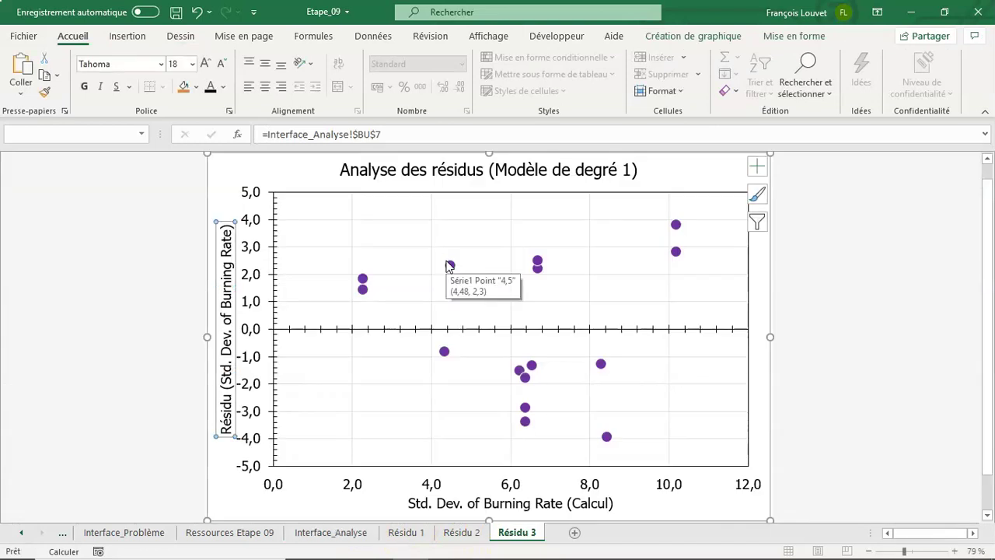
click(228, 166)
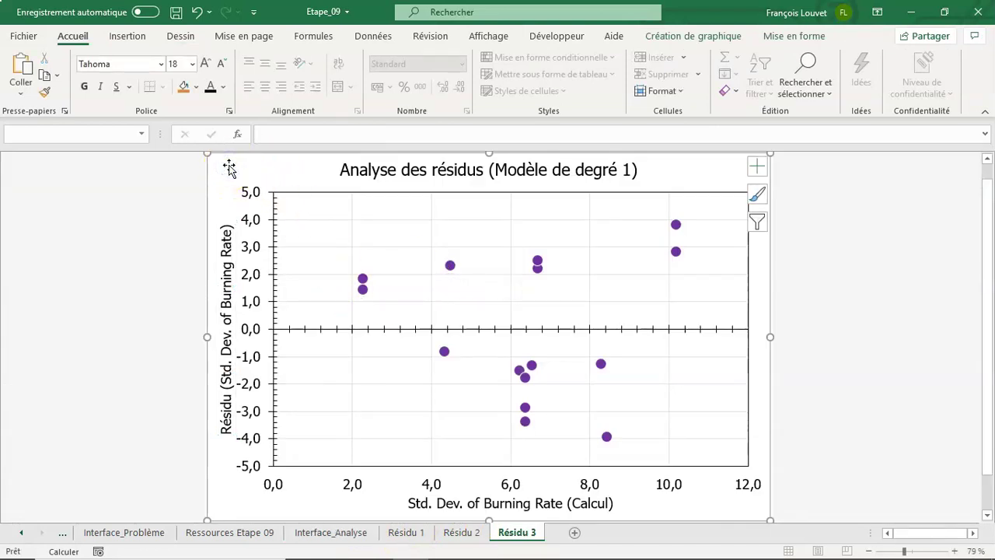
- Copy the model dropdown from Interface_Problème onto the Résidu 3 chart's top-right corner
click(150, 535)
ctrl+click(341, 388)
right_click(340, 384)
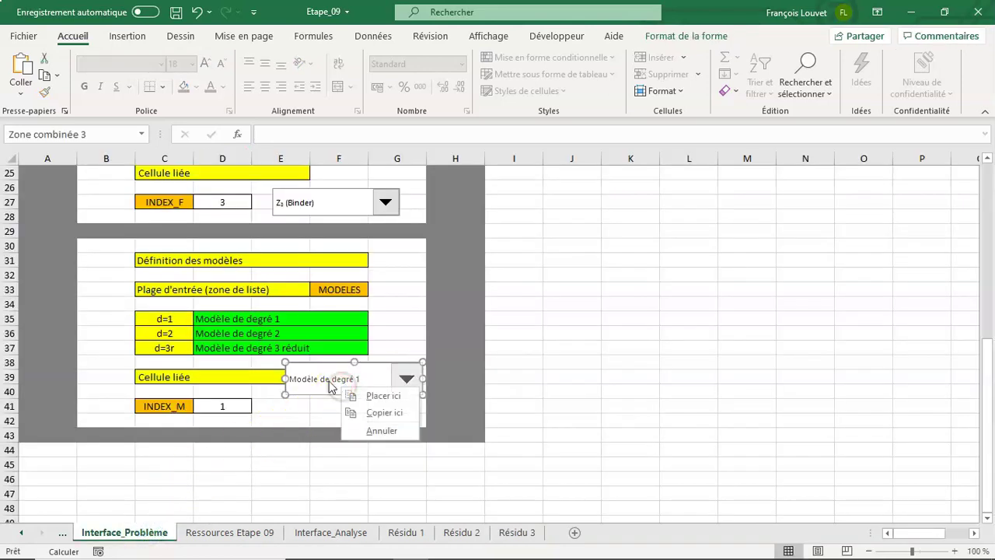
right_click(330, 381)
click(360, 414)
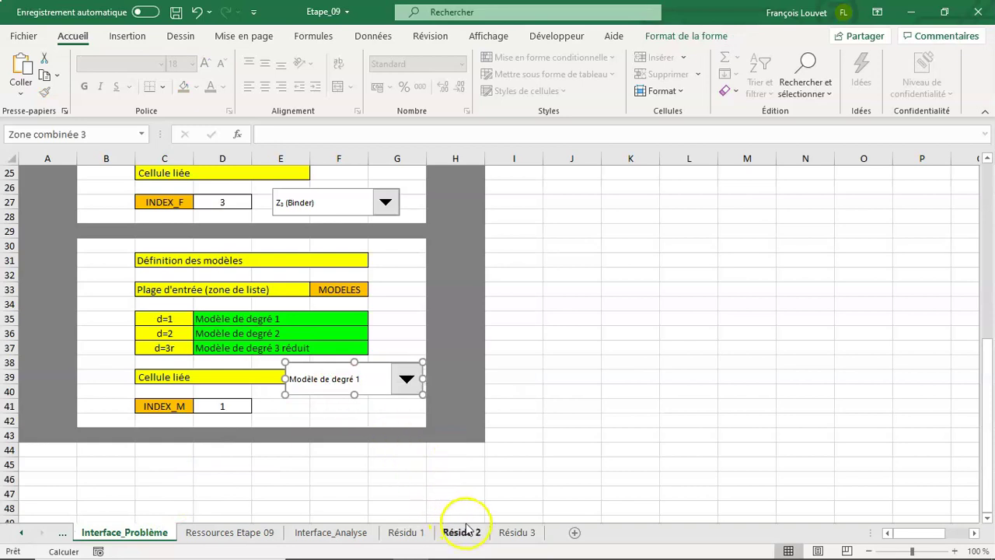
click(513, 535)
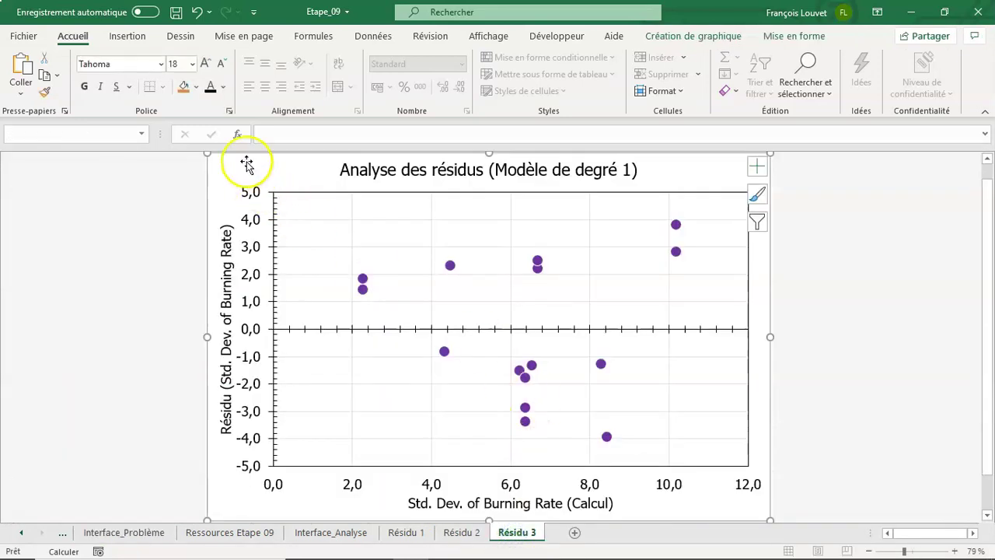
click(22, 66)
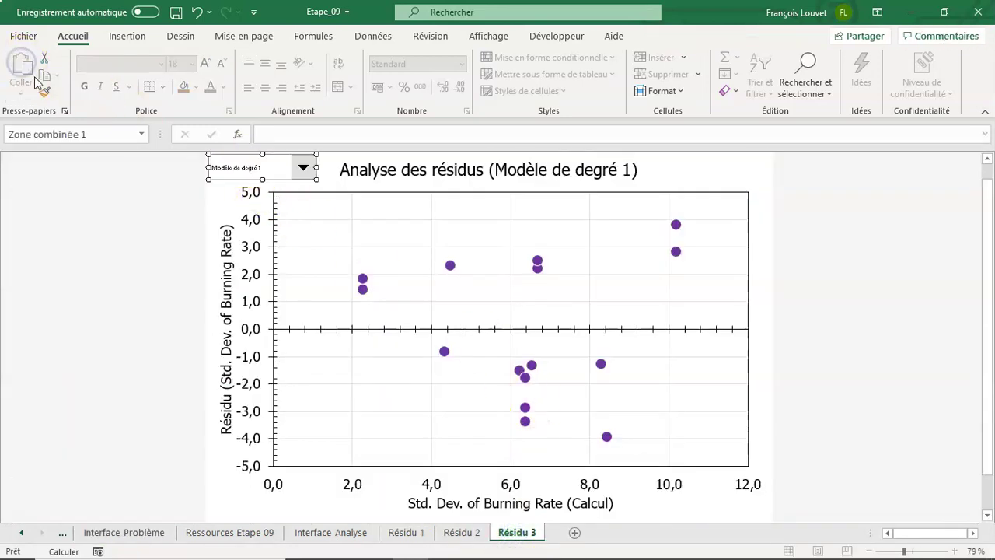
drag(247, 171, 739, 172)
click(767, 223)
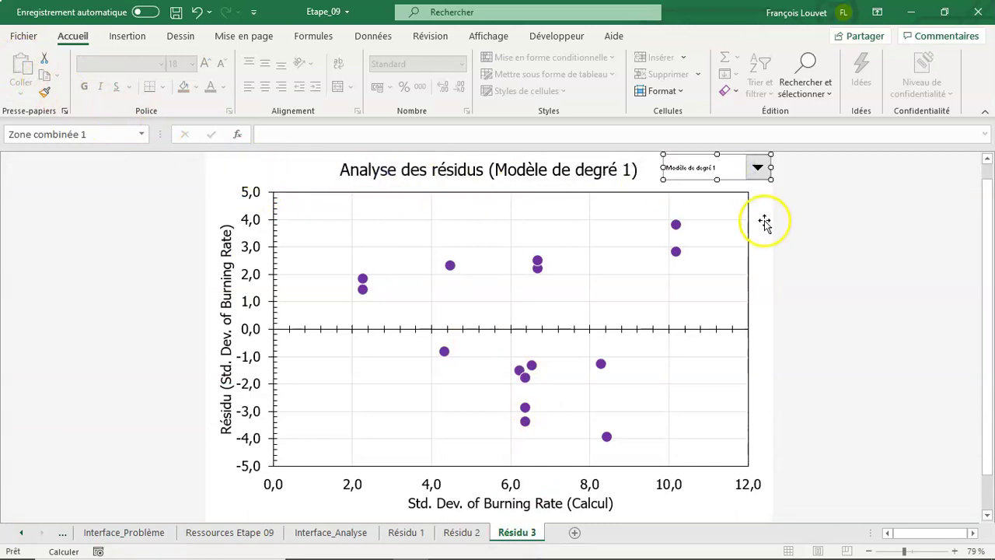
- Test the model dropdown with Modèle de degré 2, leaving it on Modèle de degré 3 réduit
click(755, 169)
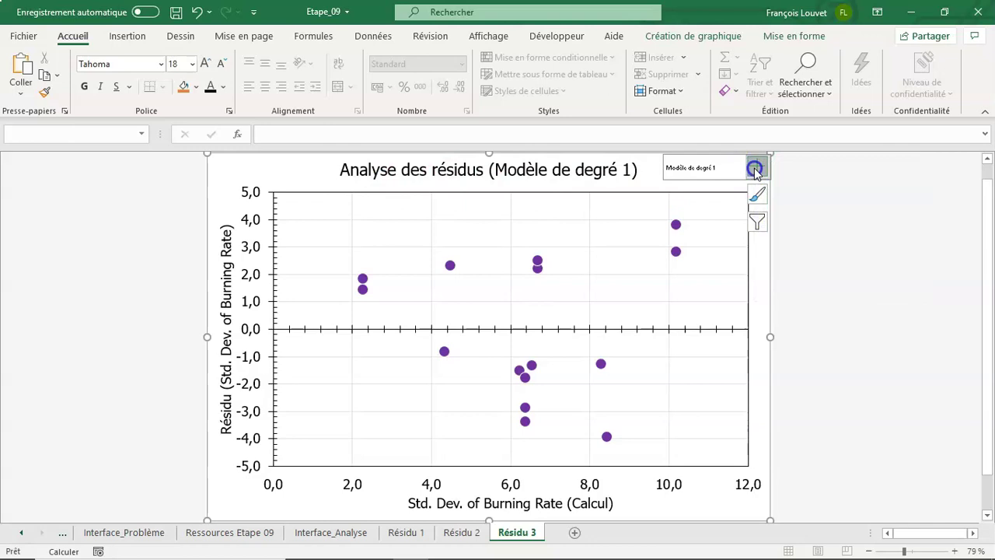
click(735, 167)
click(728, 192)
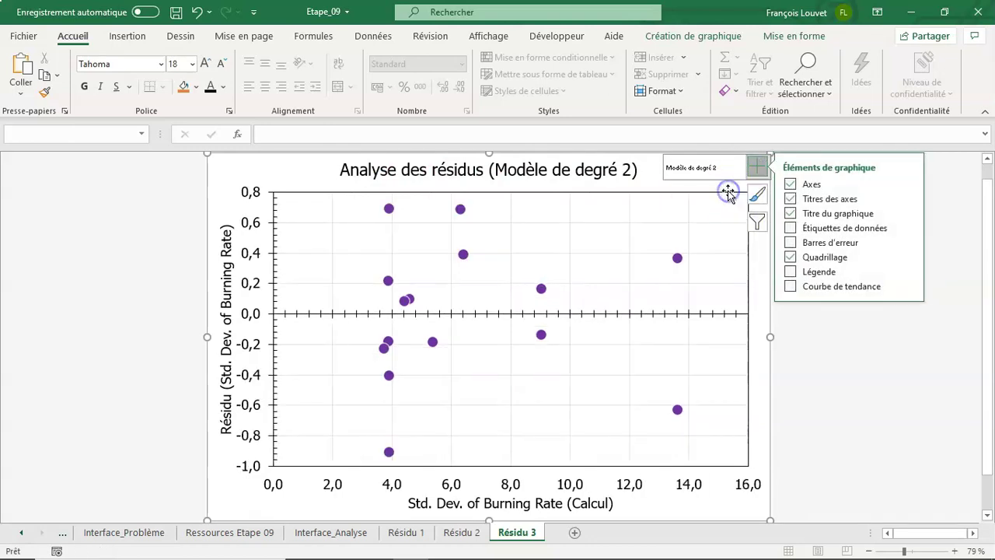
click(731, 179)
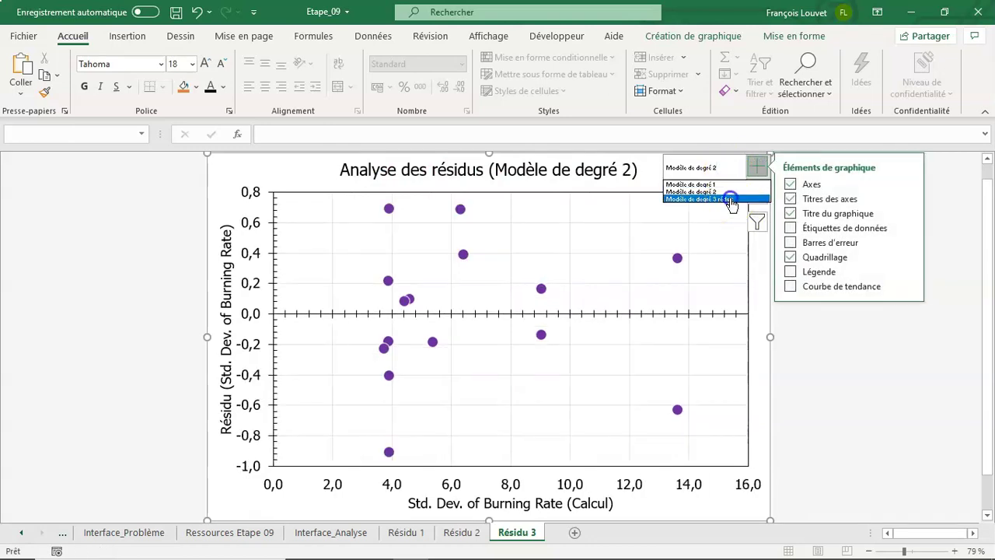
click(729, 200)
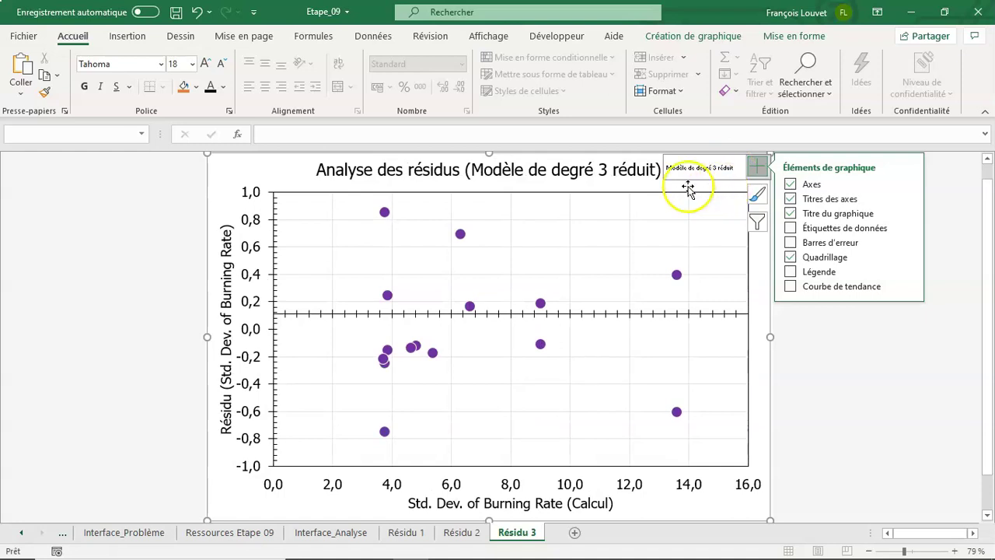
click(758, 170)
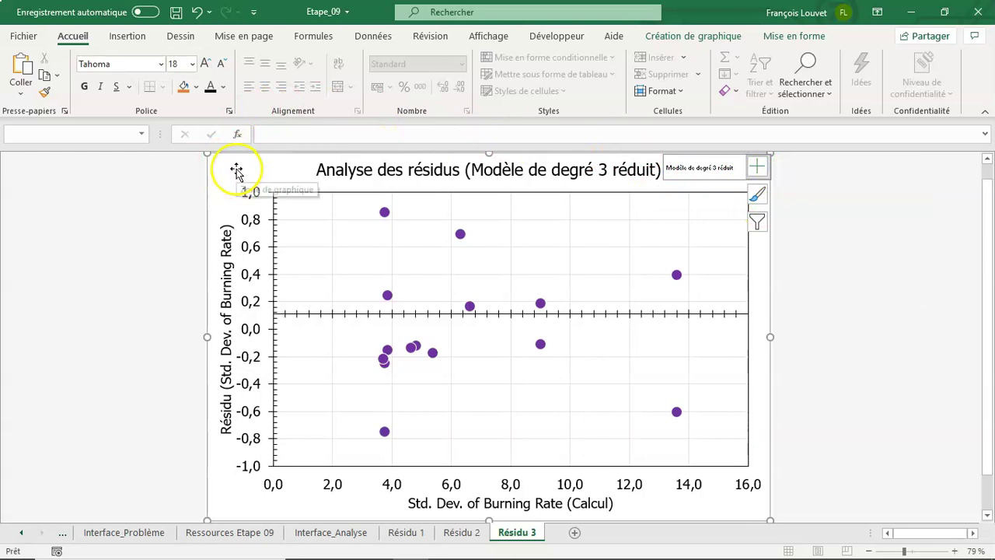
- Copy the response dropdown from Interface_Problème onto the Résidu 3 chart, showing Std. Dev. of Burning Rate
click(128, 534)
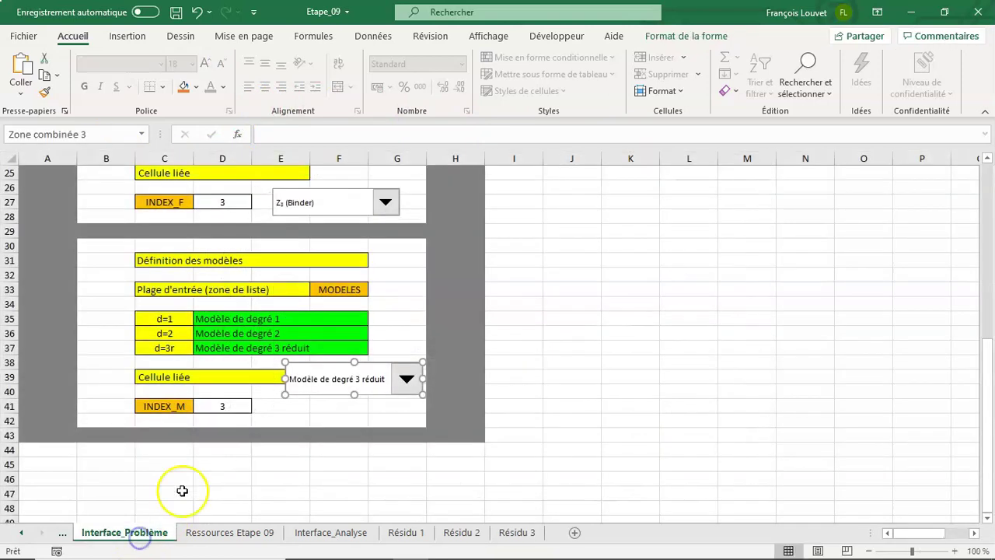
scroll(306, 318, up, 3)
scroll(309, 320, up, 3)
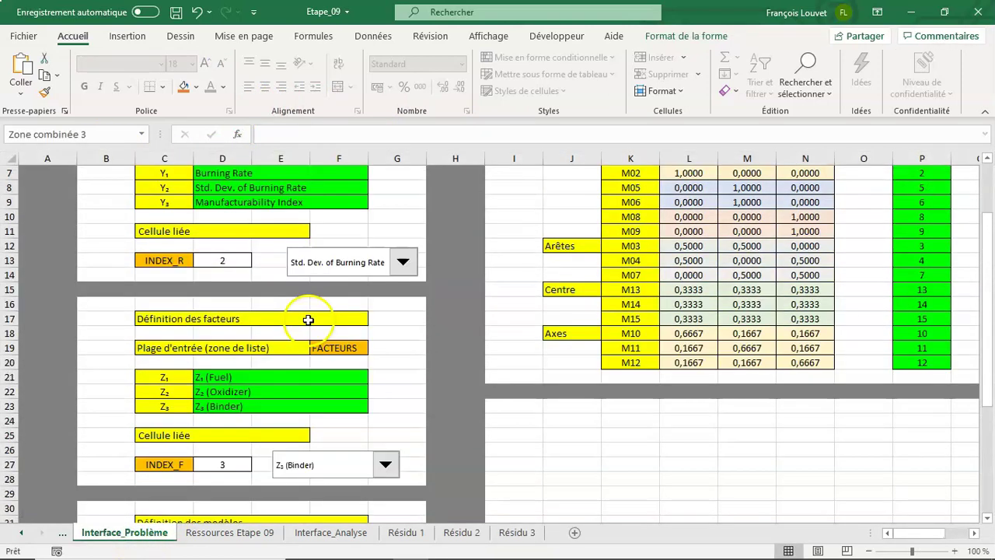
right_click(335, 266)
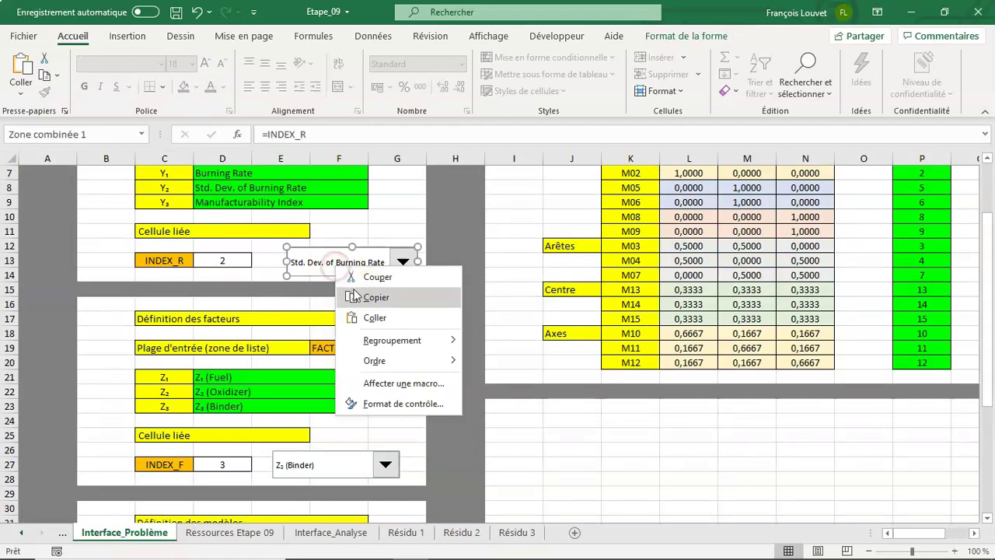
click(361, 299)
click(516, 533)
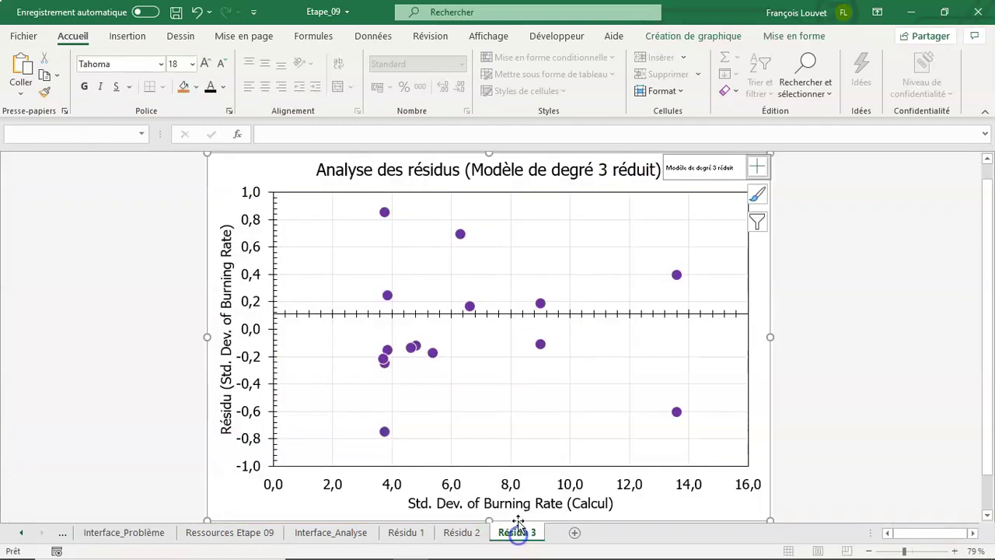
click(23, 67)
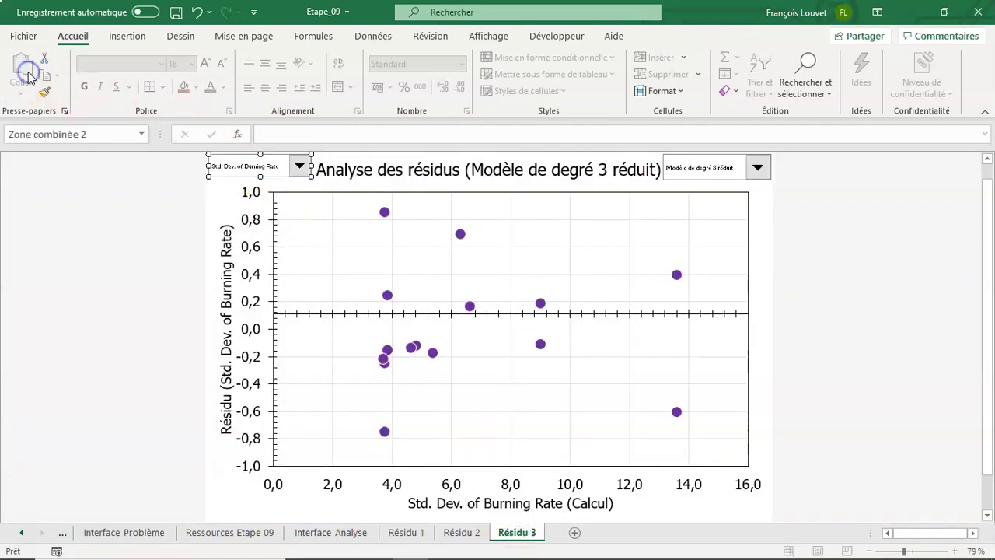
click(206, 204)
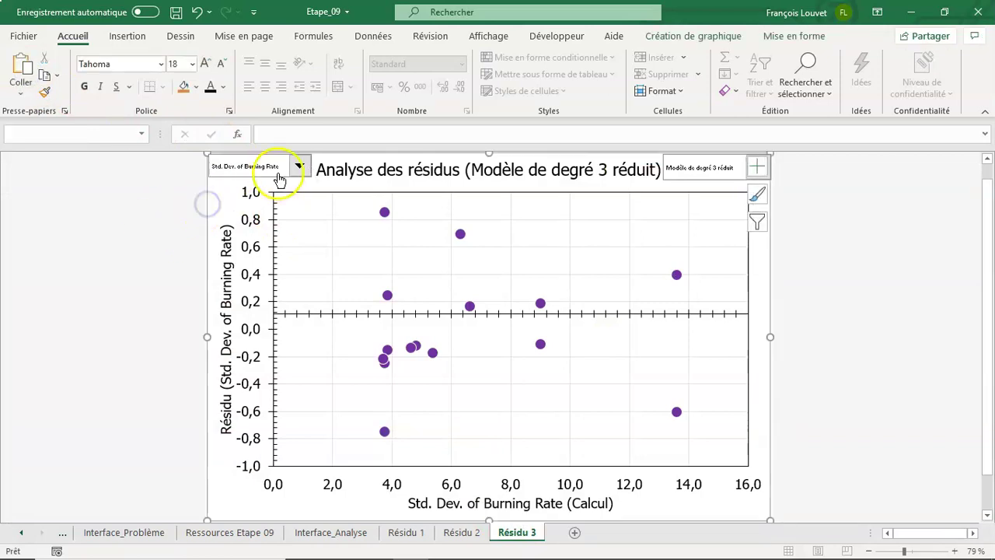
click(299, 167)
click(299, 166)
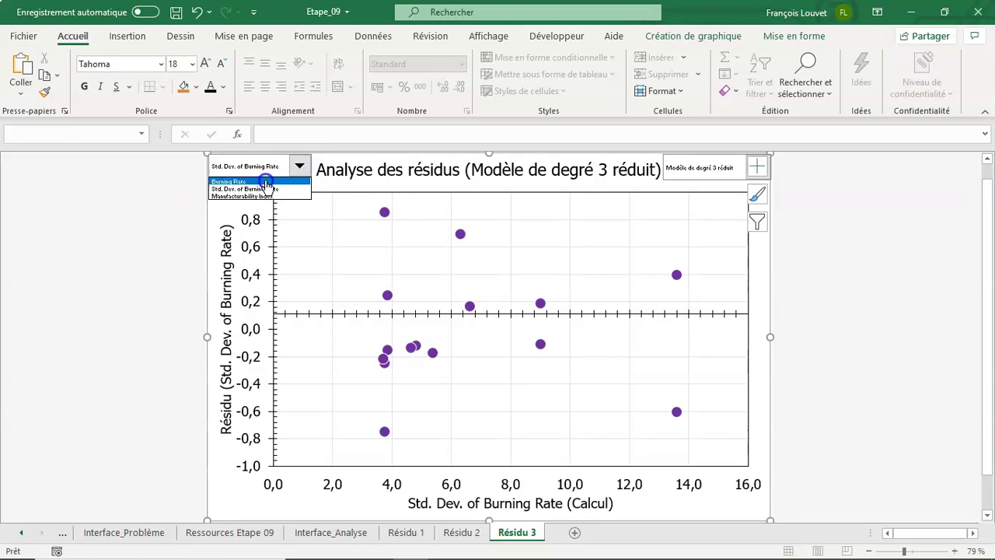
- Use the response dropdown to plot Burning Rate residuals, then Manufacturability Index residuals
click(265, 181)
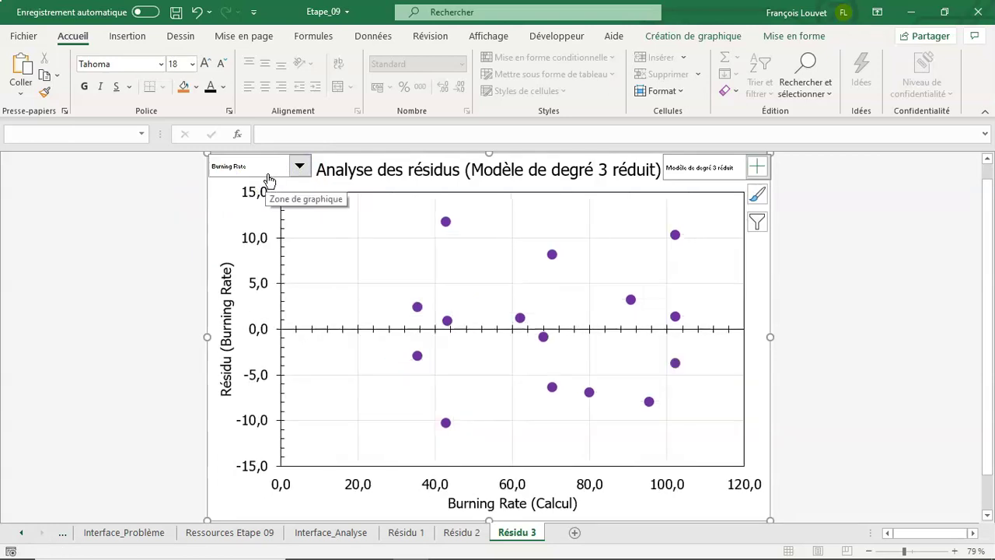
click(300, 167)
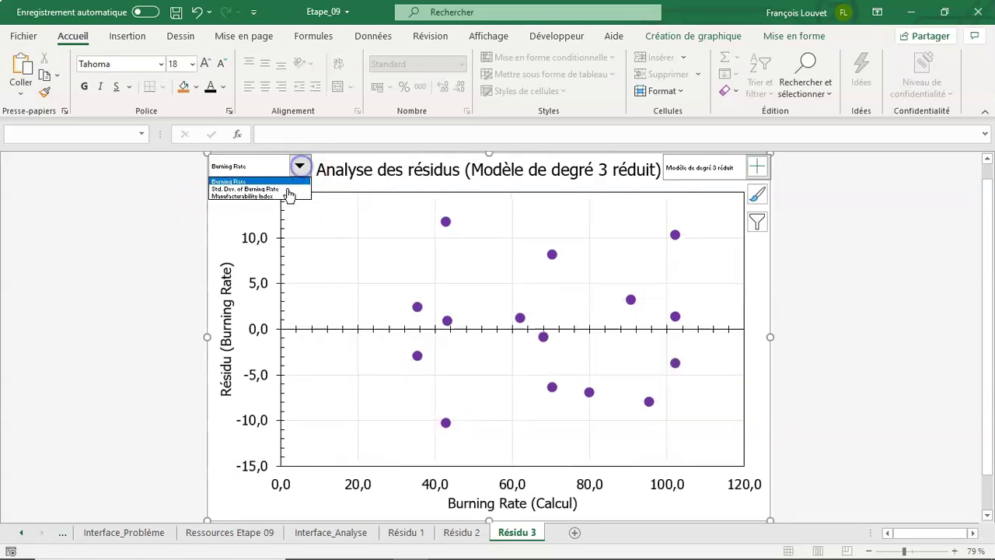
click(286, 196)
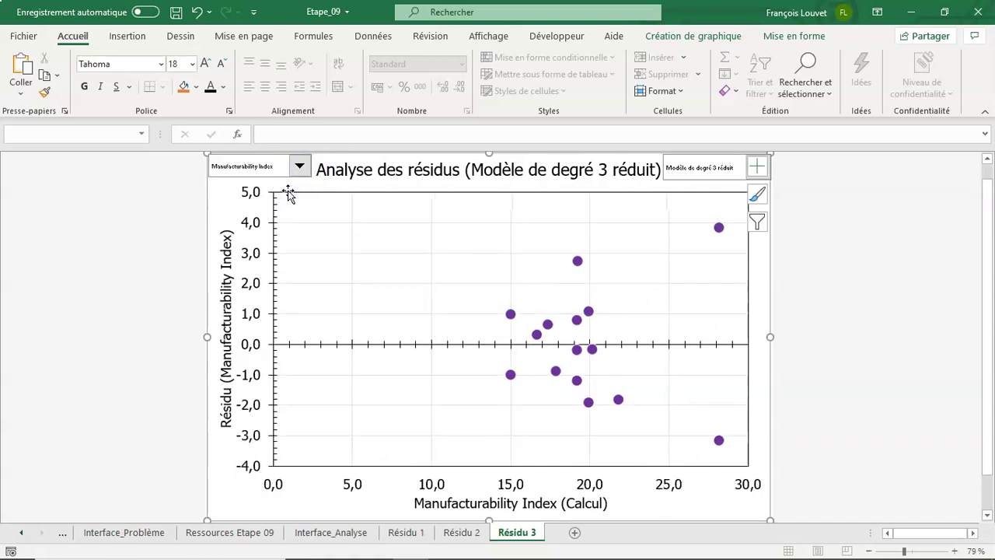
- Cycle the model dropdown through Modèle de degré 1, degré 2 and degré 3 réduit
click(692, 171)
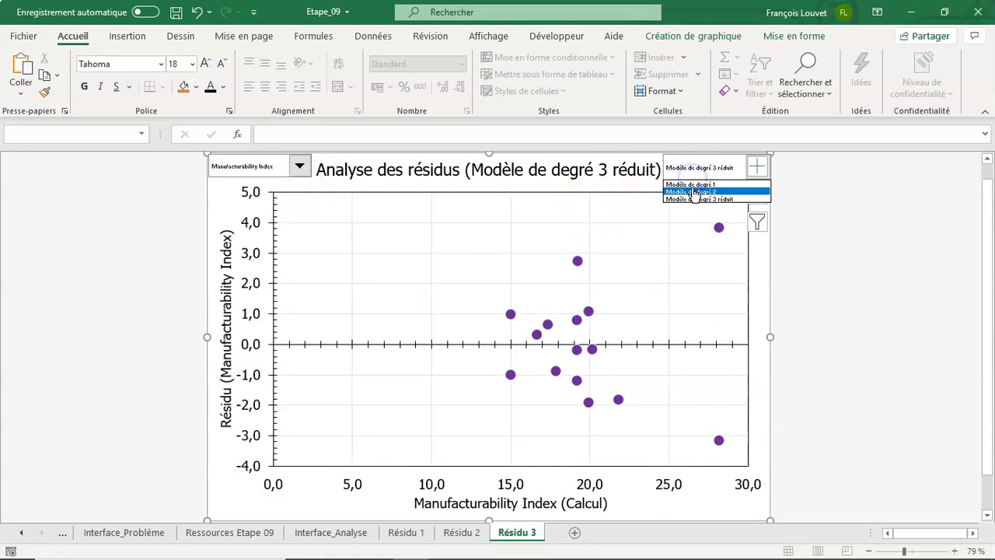
click(690, 185)
click(682, 168)
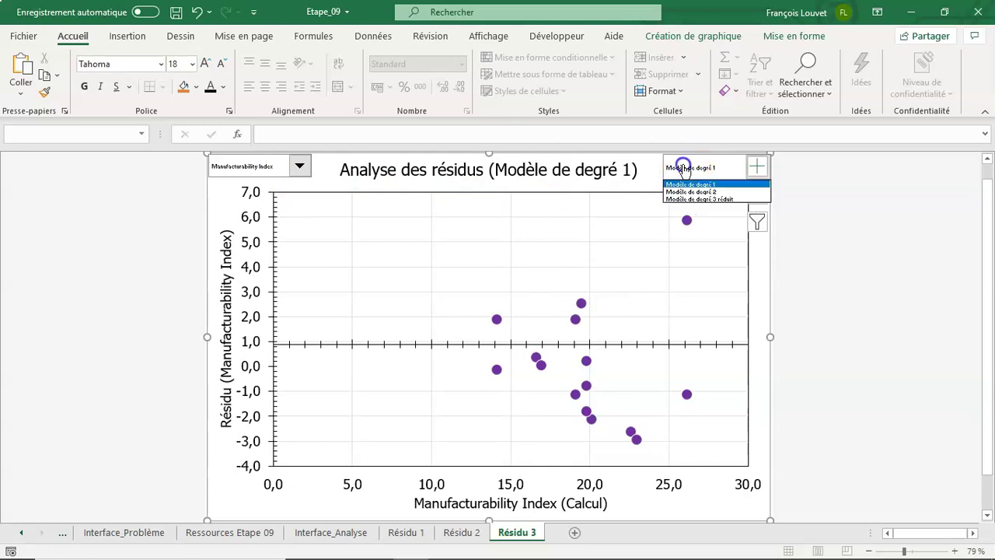
click(684, 191)
click(682, 174)
click(682, 197)
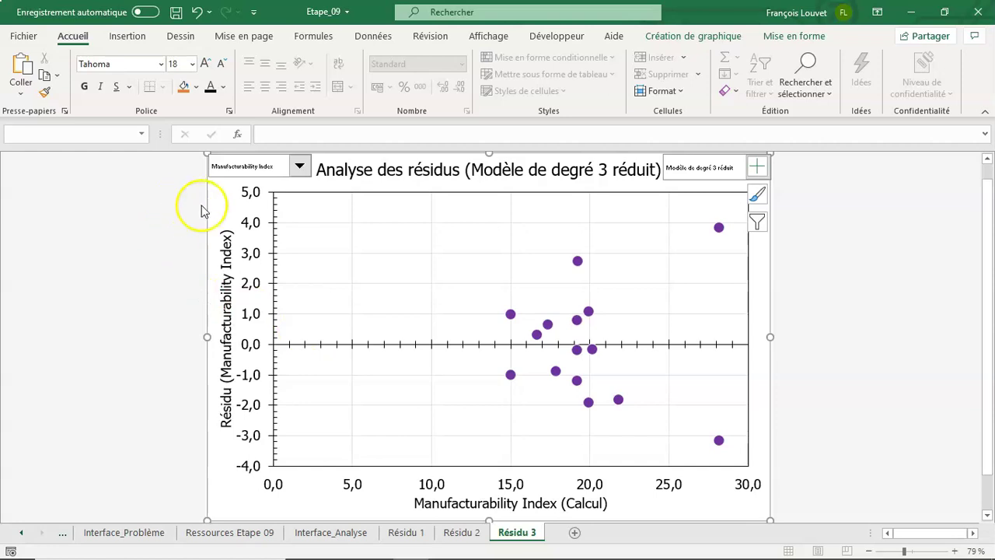
- Switch the response back to Burning Rate and save the workbook
click(299, 165)
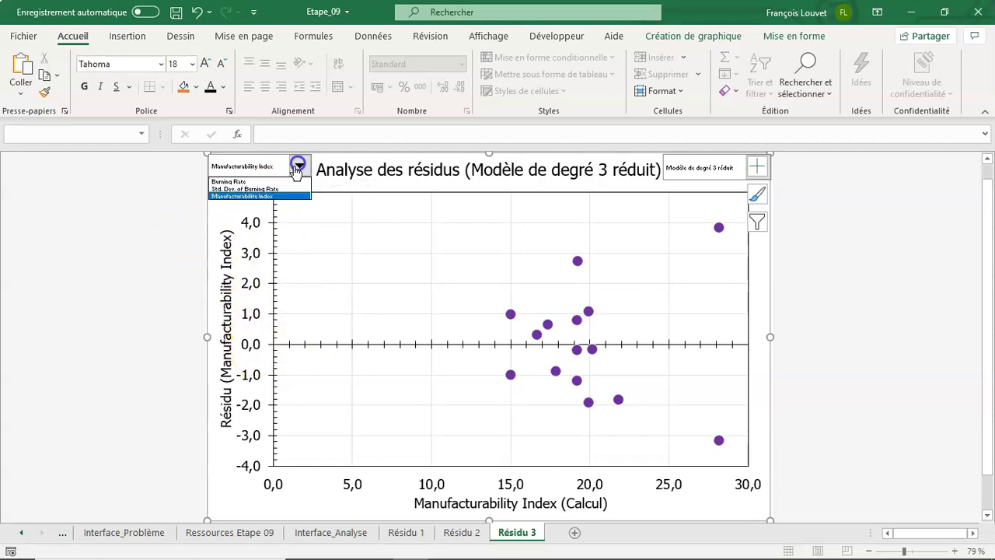
click(285, 182)
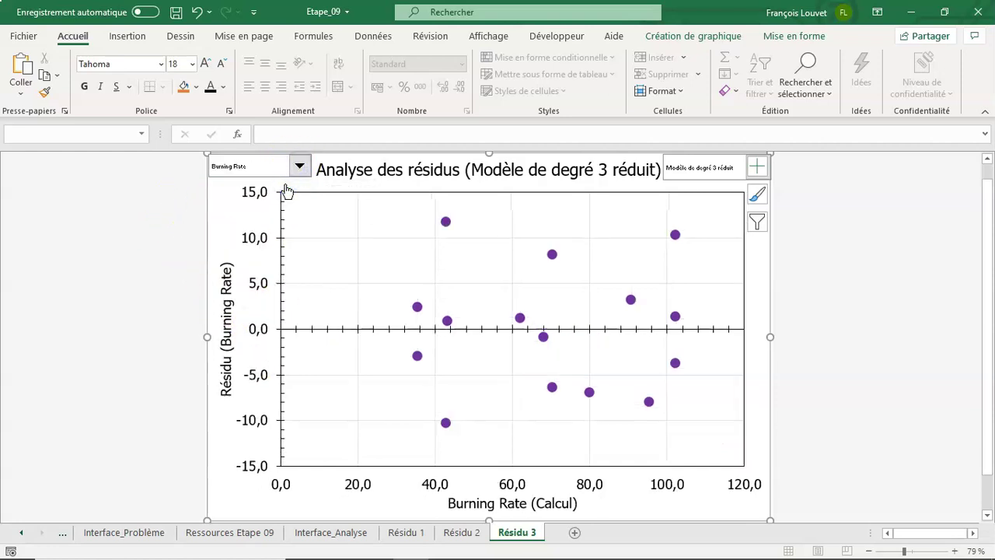
click(175, 19)
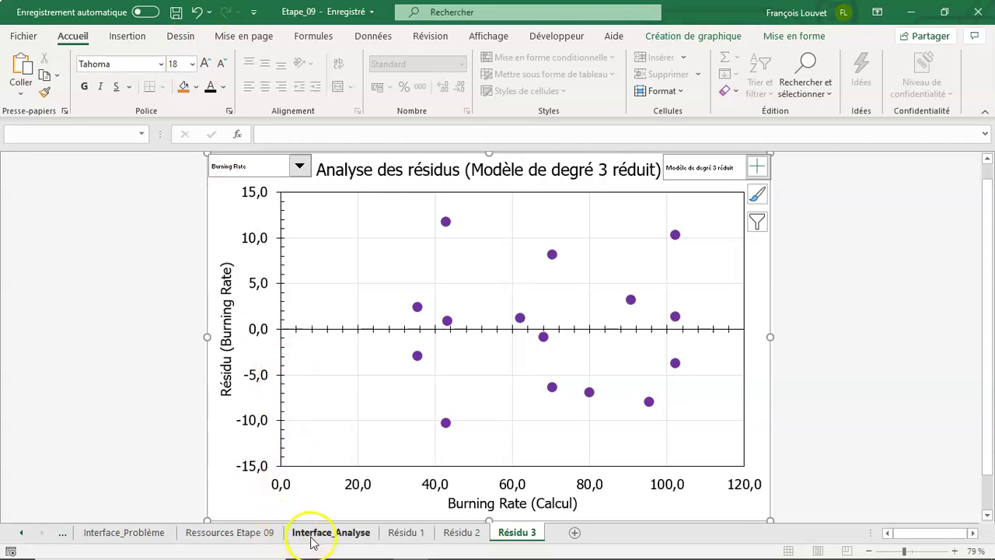
- Switch to the Ressources Etape 09 sheet showing the residual decomposition diagram
click(270, 534)
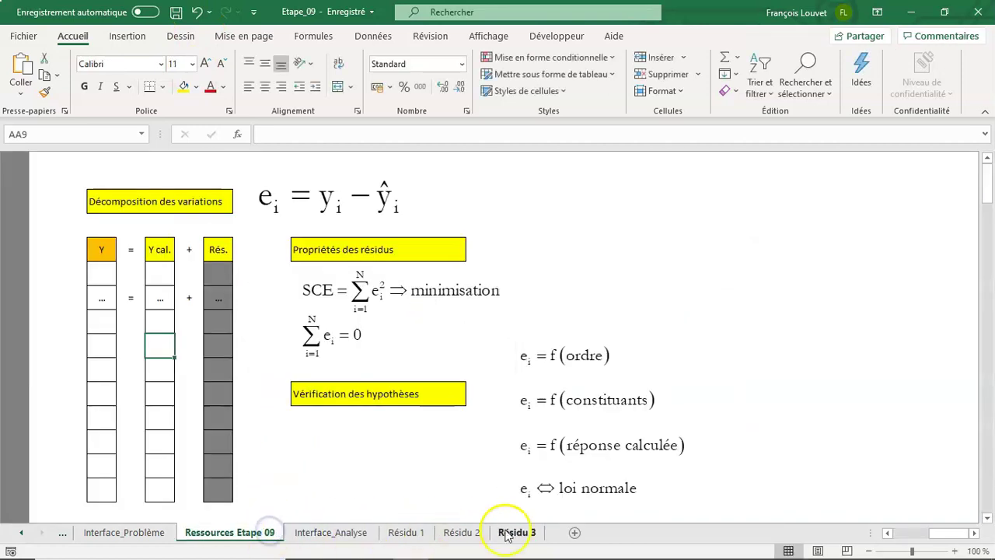